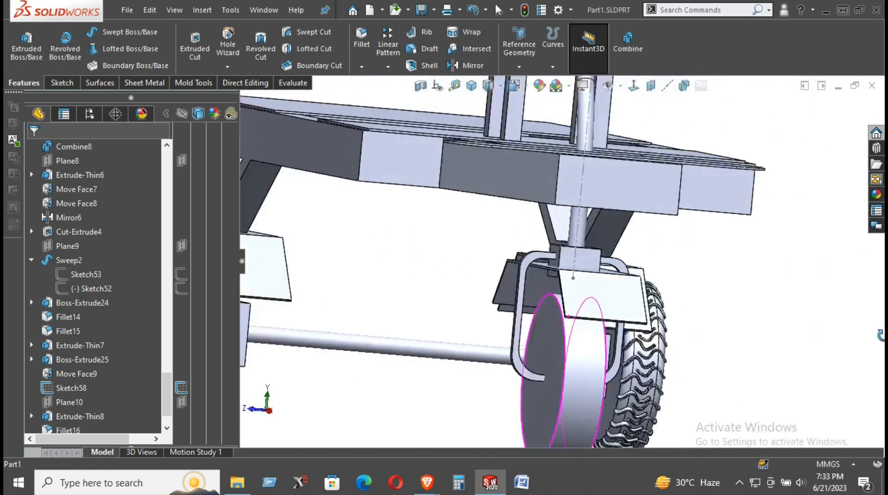
Step: Examine the vehicle's suspension springs, axle, wheels and overall frame from several angles
{"action": "scroll", "coordinate": [339, 282], "scroll_direction": "up", "scroll_amount": 2}
{"action": "scroll", "coordinate": [339, 282], "scroll_direction": "down", "scroll_amount": 10}
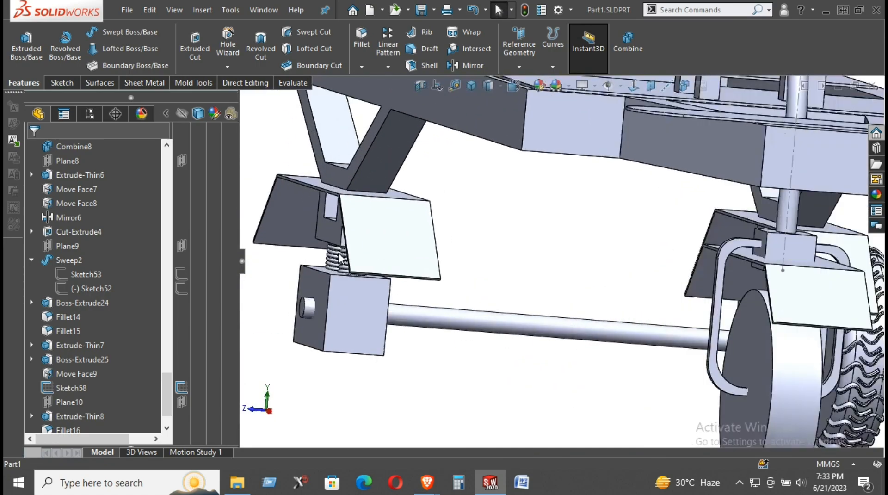
{"action": "scroll", "coordinate": [500, 326], "scroll_direction": "up", "scroll_amount": 6}
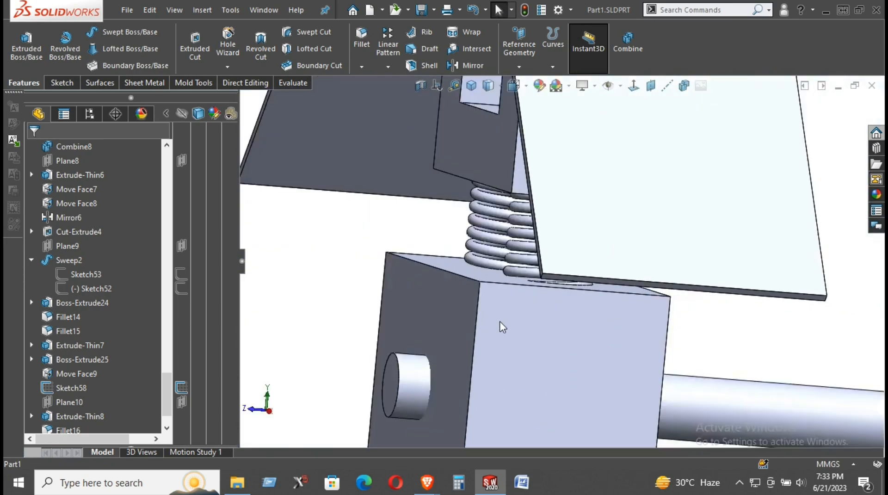
{"action": "scroll", "coordinate": [573, 324], "scroll_direction": "down", "scroll_amount": 3}
{"action": "scroll", "coordinate": [576, 327], "scroll_direction": "up", "scroll_amount": 6}
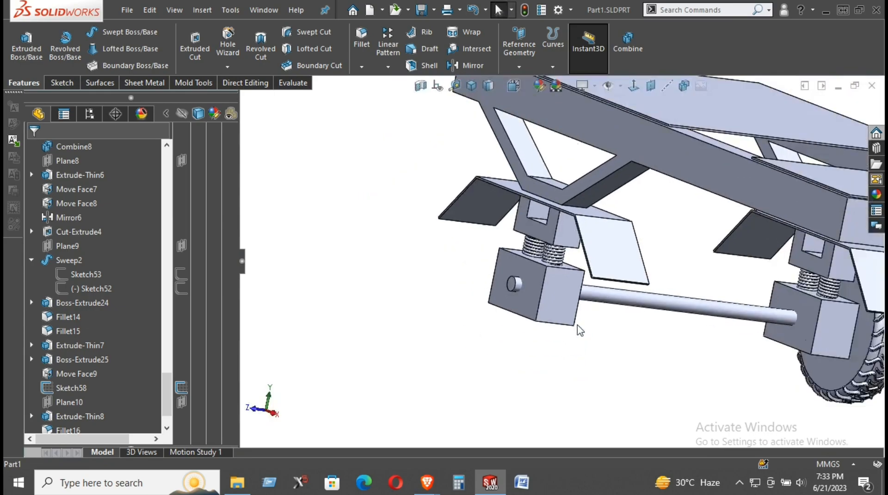
{"action": "middle_click_drag", "start_coordinate": [577, 329], "coordinate": [634, 344]}
{"action": "scroll", "coordinate": [634, 344], "scroll_direction": "up", "scroll_amount": 2}
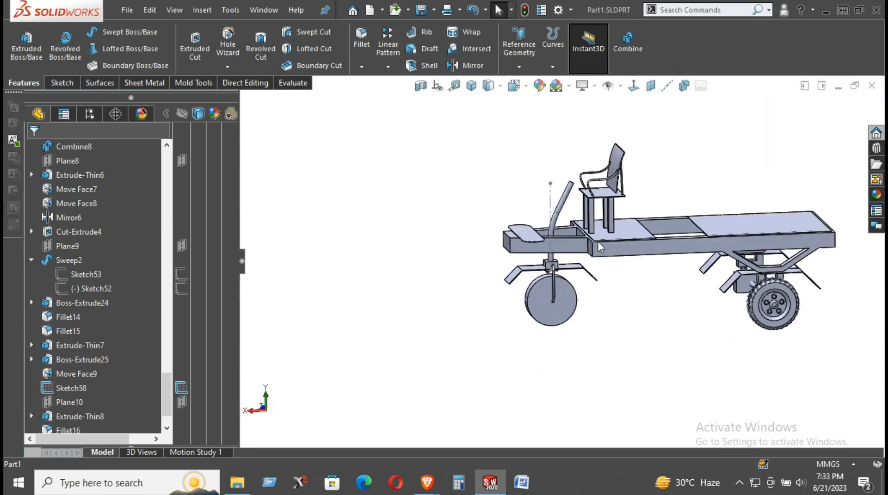
{"action": "scroll", "coordinate": [572, 225], "scroll_direction": "down", "scroll_amount": 3}
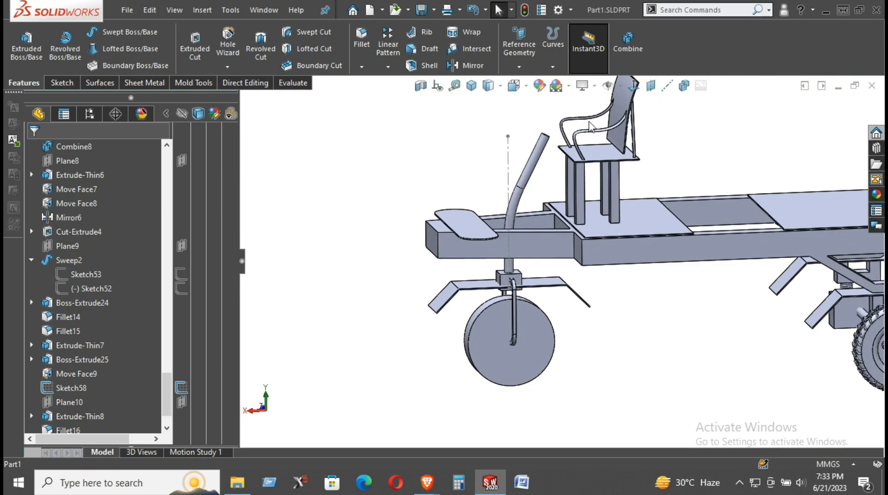
Step: Create a reference plane offset 30 mm outward from the upper end face of the steering column
{"action": "scroll", "coordinate": [590, 125], "scroll_direction": "down", "scroll_amount": 2}
{"action": "scroll", "coordinate": [555, 194], "scroll_direction": "down", "scroll_amount": 2}
{"action": "scroll", "coordinate": [492, 221], "scroll_direction": "down", "scroll_amount": 2}
{"action": "middle_click_drag", "start_coordinate": [479, 225], "coordinate": [477, 248]}
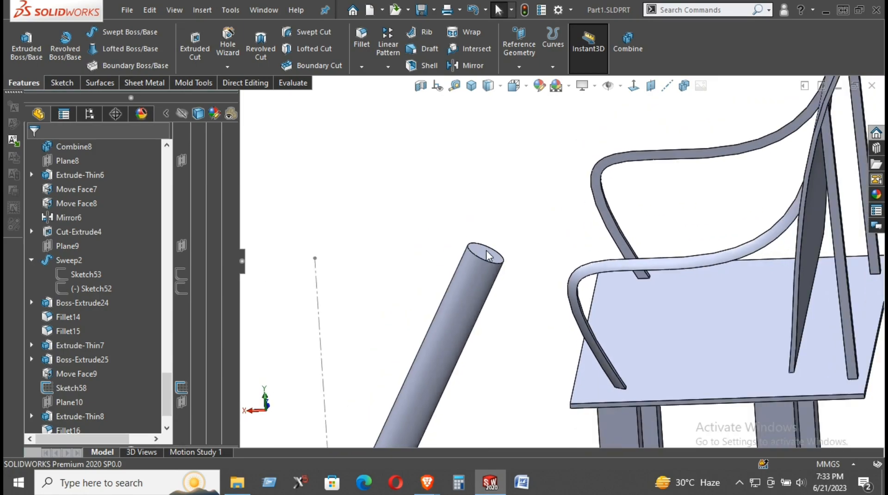
{"action": "left_click", "coordinate": [488, 255]}
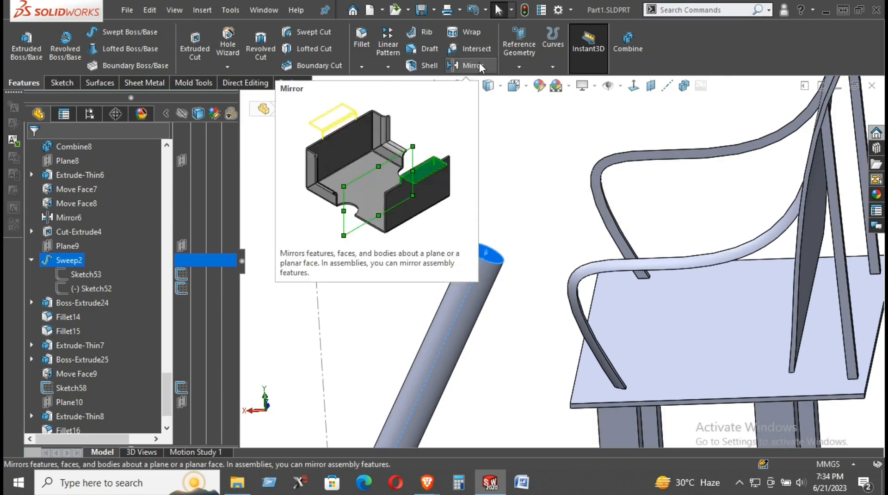
{"action": "left_click", "coordinate": [519, 67]}
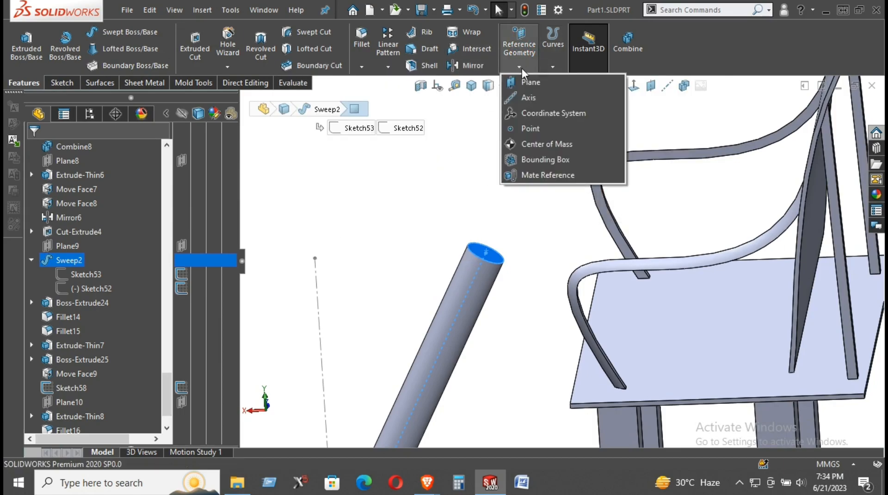
{"action": "left_click", "coordinate": [530, 82]}
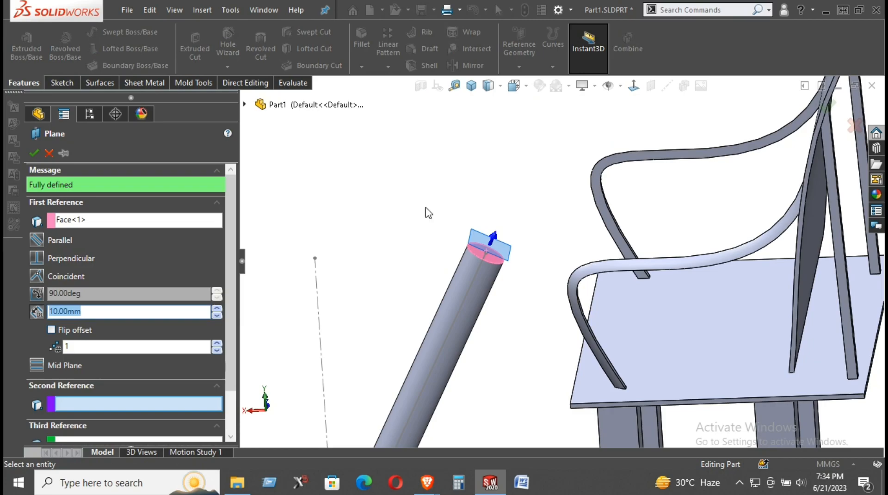
{"action": "left_click", "coordinate": [221, 308]}
{"action": "left_click", "coordinate": [220, 308]}
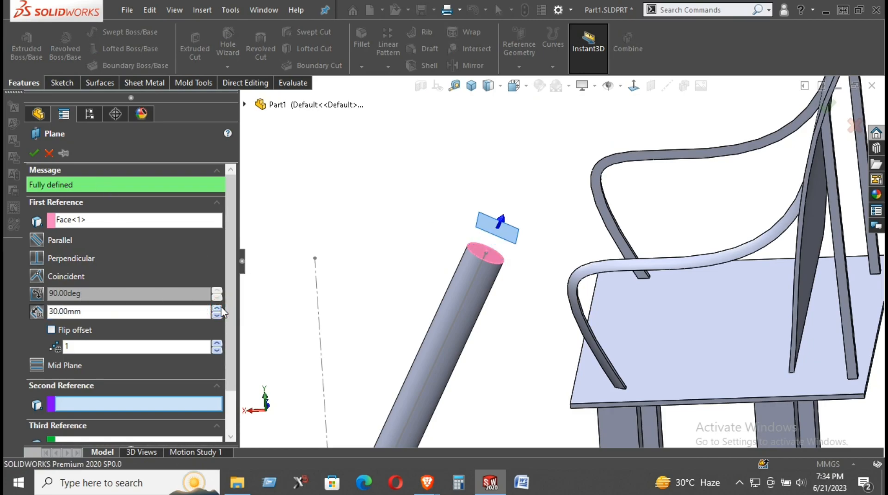
{"action": "left_click", "coordinate": [33, 154]}
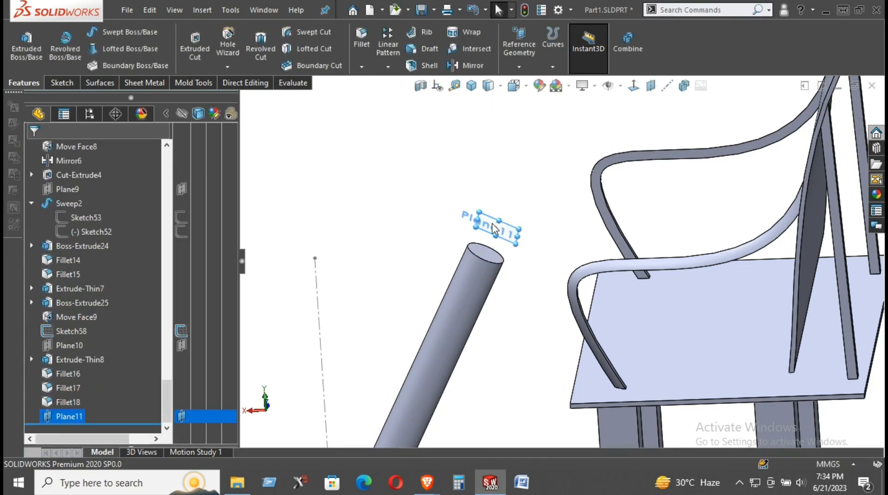
Step: Sketch a circle about 97 mm in diameter on the new offset plane, centred on the steering column's end
{"action": "right_click", "coordinate": [490, 226]}
{"action": "left_click", "coordinate": [519, 204]}
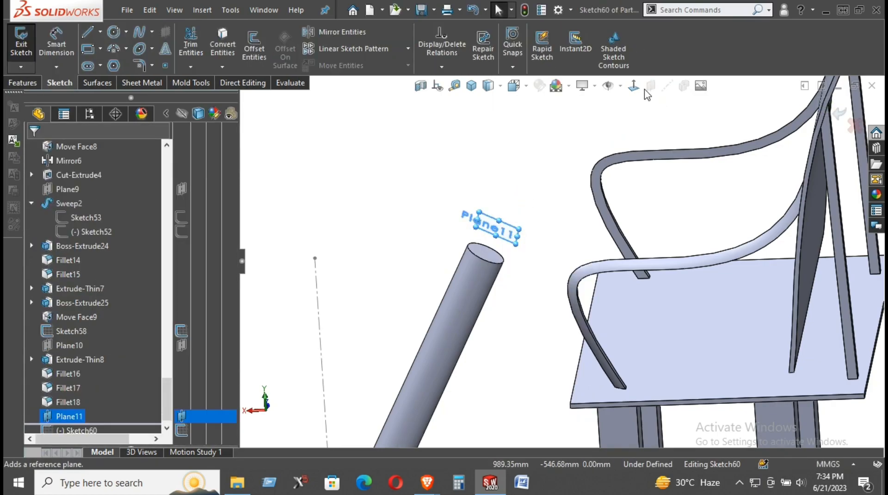
{"action": "scroll", "coordinate": [699, 291], "scroll_direction": "down", "scroll_amount": 5}
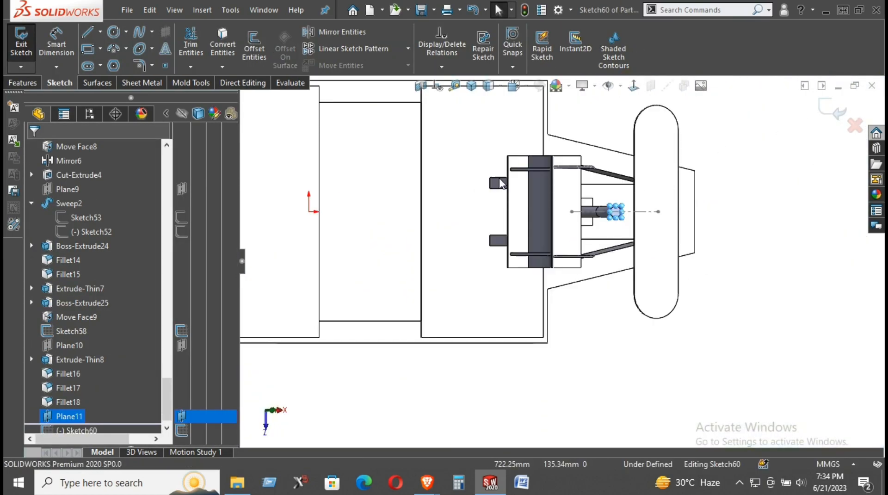
{"action": "left_click", "coordinate": [113, 33]}
{"action": "scroll", "coordinate": [637, 269], "scroll_direction": "down", "scroll_amount": 5}
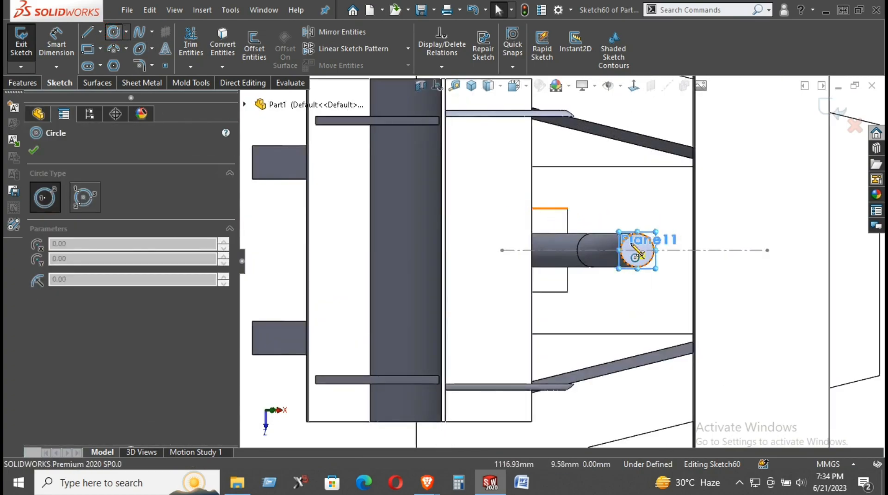
{"action": "left_click", "coordinate": [626, 264]}
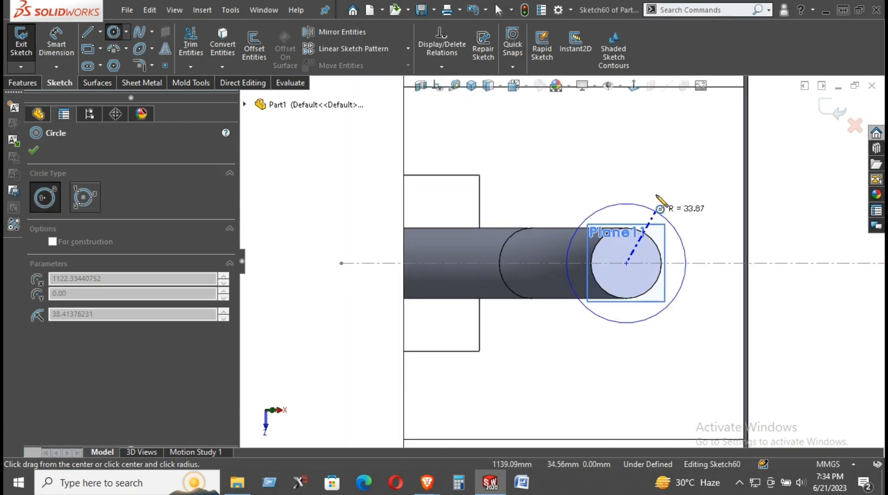
{"action": "left_click", "coordinate": [659, 185]}
Step: Dimension the circle's diameter as 100 mm
{"action": "right_click_drag", "start_coordinate": [667, 157], "coordinate": [668, 107]}
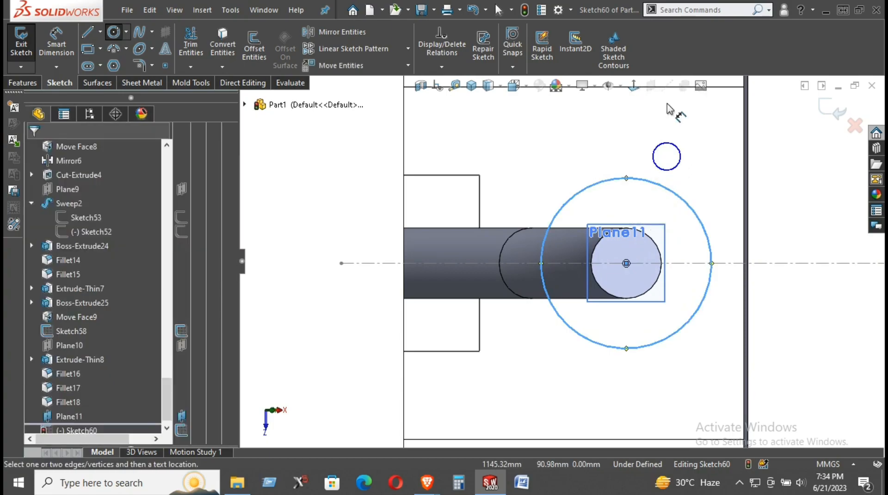
{"action": "left_click", "coordinate": [665, 186]}
{"action": "left_click", "coordinate": [684, 169]}
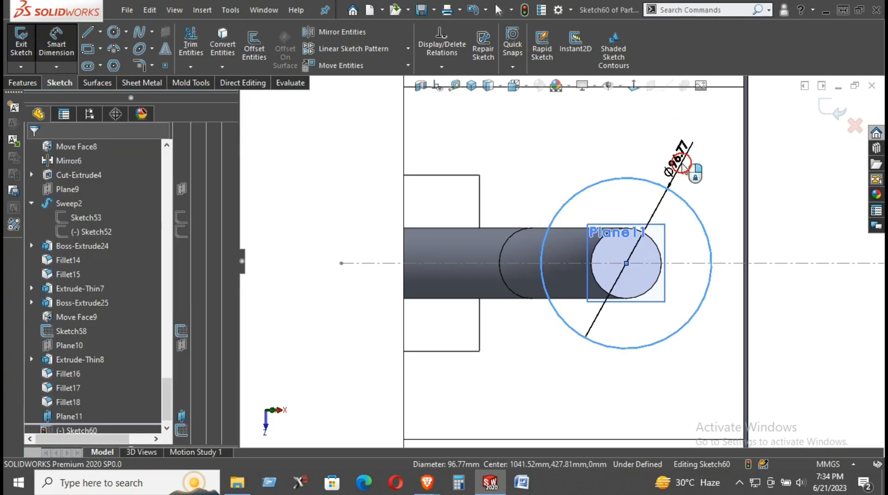
{"action": "type", "text": "100"}
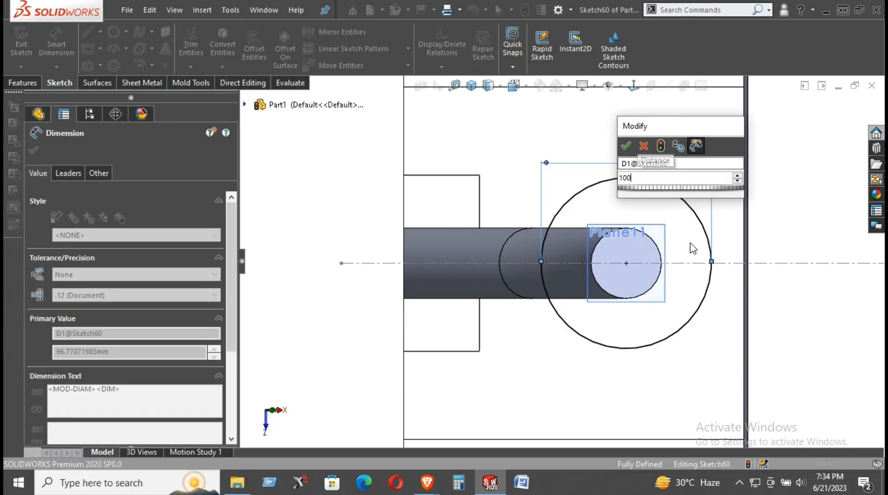
{"action": "key", "text": "Return"}
{"action": "left_click", "coordinate": [641, 379]}
{"action": "middle_click_drag", "start_coordinate": [641, 376], "coordinate": [648, 253]}
{"action": "scroll", "coordinate": [635, 353], "scroll_direction": "up", "scroll_amount": 10}
{"action": "scroll", "coordinate": [527, 202], "scroll_direction": "down", "scroll_amount": 8}
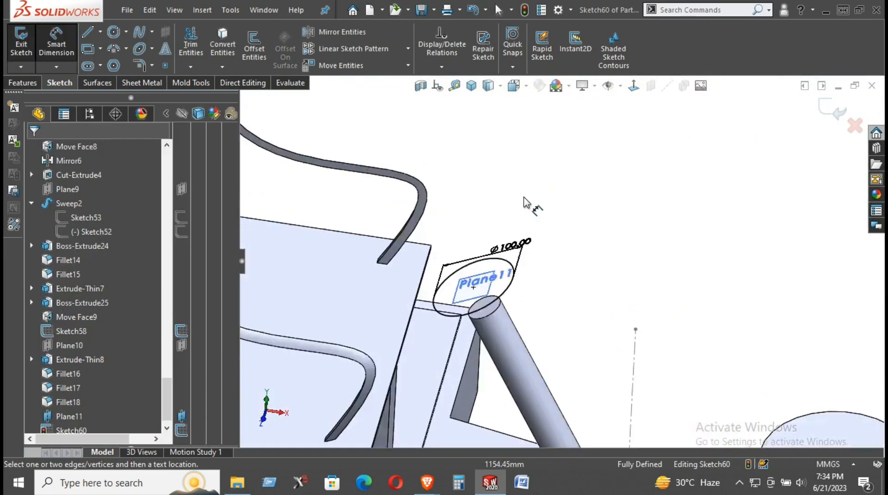
Step: Move the diameter dimension farther from the circle and set the diameter to 200 mm
{"action": "left_click", "coordinate": [519, 241]}
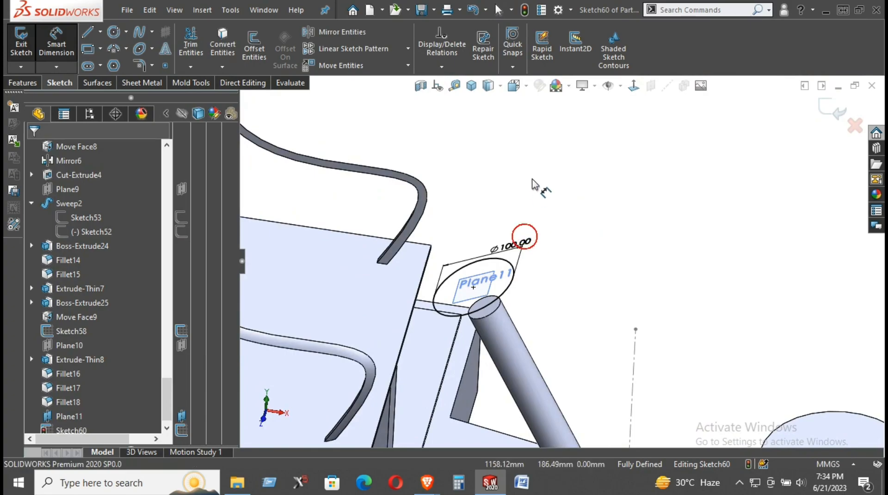
{"action": "left_click_drag", "start_coordinate": [529, 241], "coordinate": [573, 197]}
{"action": "left_click", "coordinate": [572, 206]}
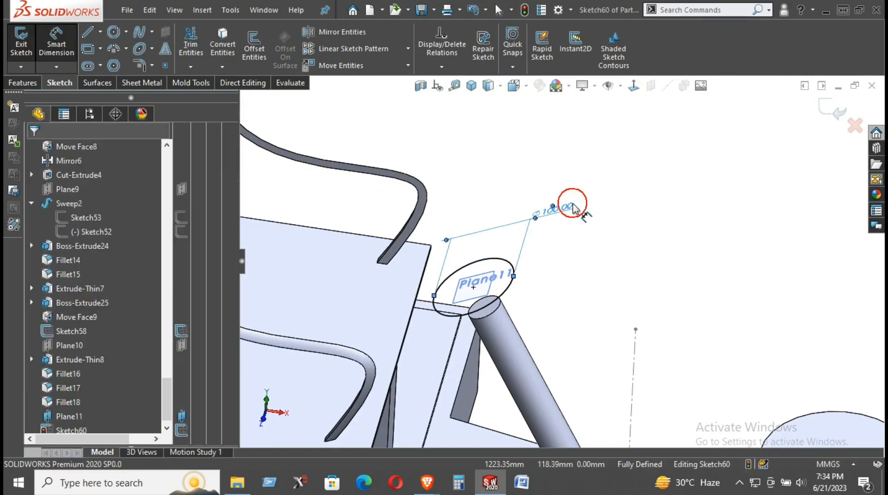
{"action": "double_click", "coordinate": [565, 206]}
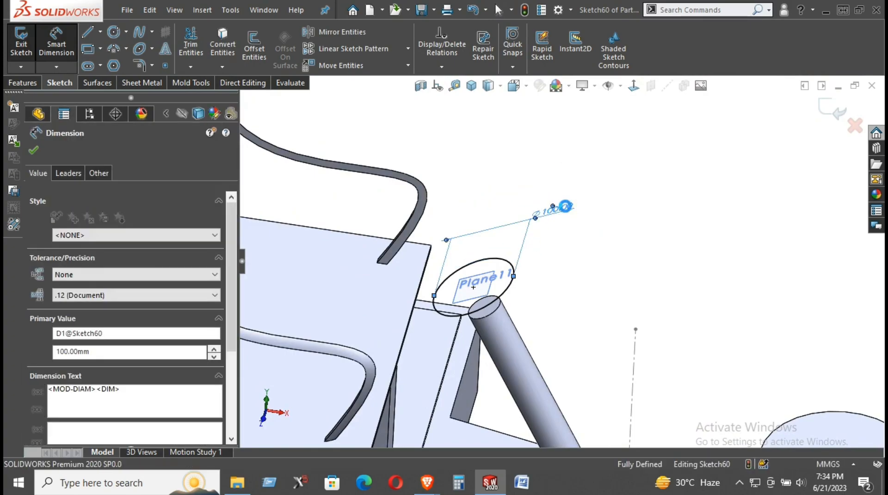
{"action": "type", "text": "200"}
{"action": "key", "text": "Return"}
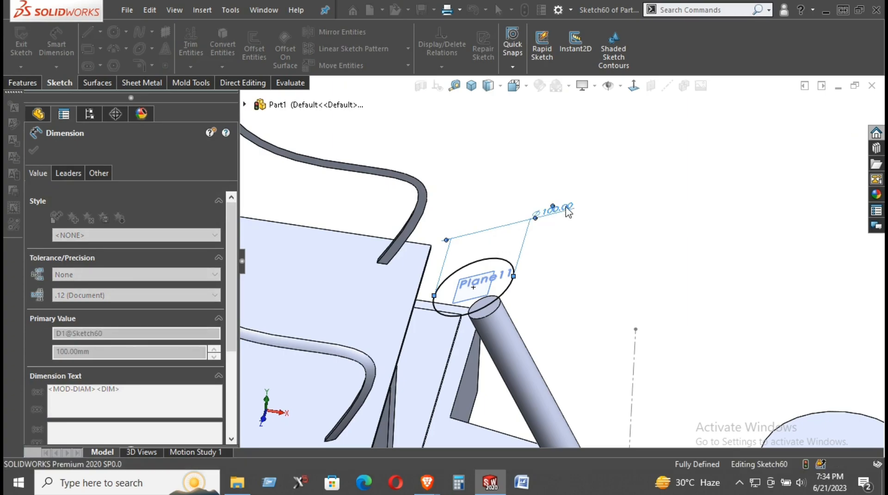
{"action": "left_click", "coordinate": [605, 224]}
{"action": "middle_click_drag", "start_coordinate": [617, 259], "coordinate": [637, 245]}
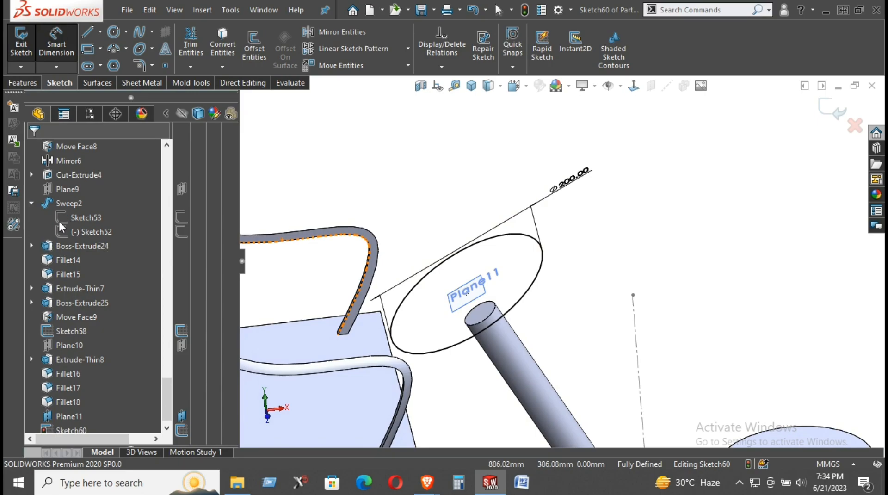
Step: Save the part and exit the steering-wheel circle sketch
{"action": "scroll", "coordinate": [60, 217], "scroll_direction": "up", "scroll_amount": 15}
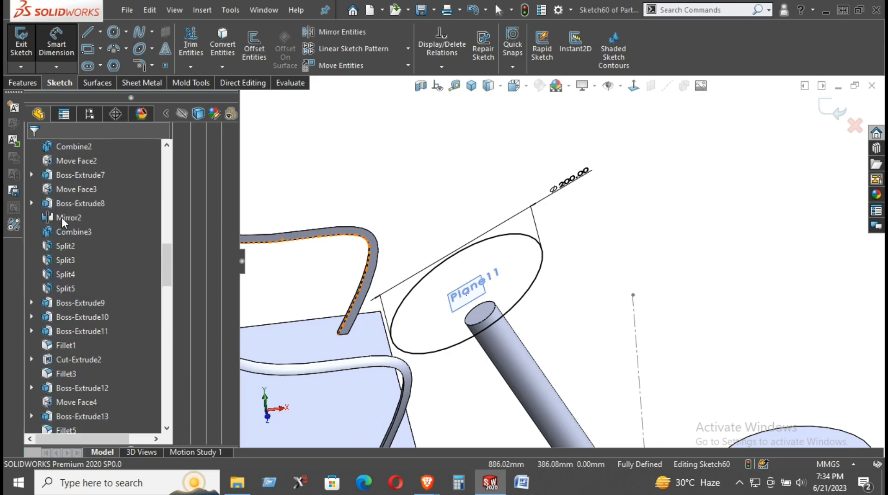
{"action": "scroll", "coordinate": [62, 217], "scroll_direction": "up", "scroll_amount": 10}
{"action": "left_click", "coordinate": [421, 10]}
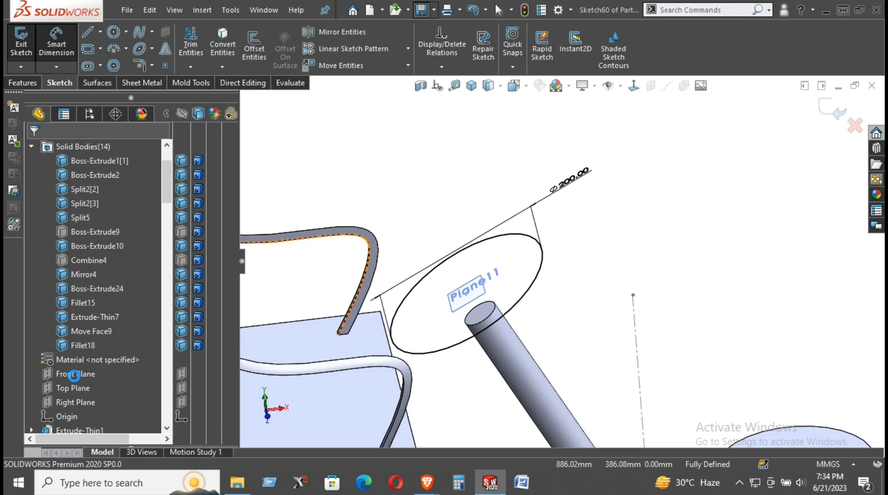
{"action": "left_click", "coordinate": [74, 374]}
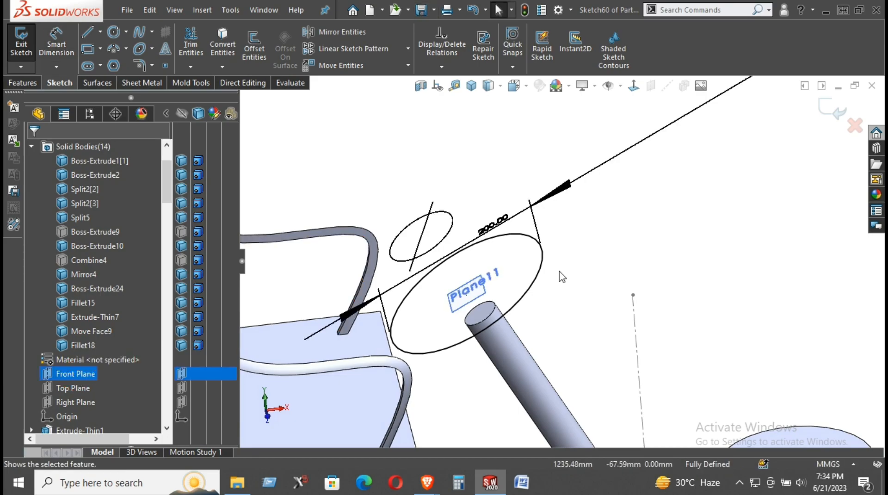
{"action": "left_click", "coordinate": [671, 241]}
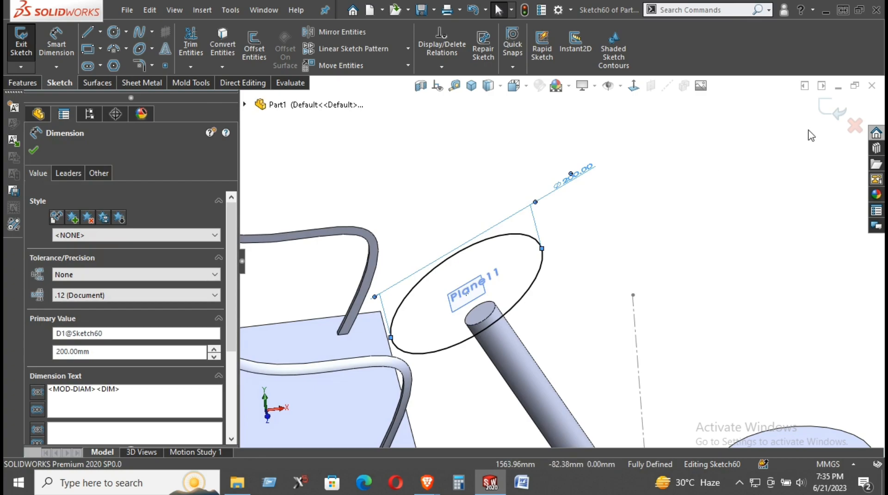
{"action": "left_click", "coordinate": [842, 109]}
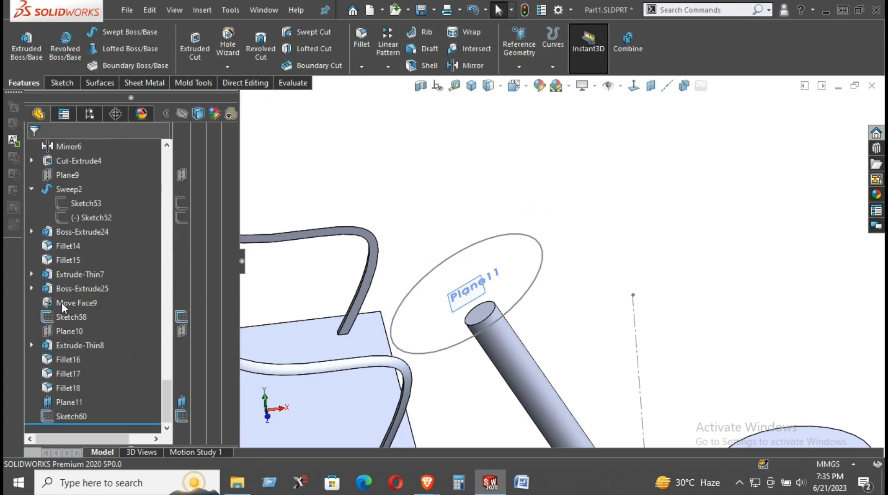
Step: Start a new sketch on the Front Plane and orient the view normal to it
{"action": "scroll", "coordinate": [59, 287], "scroll_direction": "up", "scroll_amount": 20}
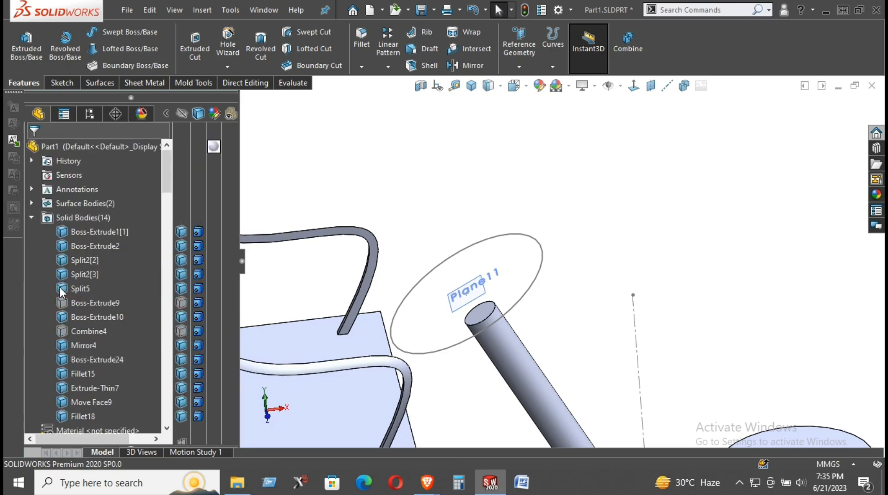
{"action": "scroll", "coordinate": [69, 314], "scroll_direction": "down", "scroll_amount": 3}
{"action": "left_click", "coordinate": [78, 320]}
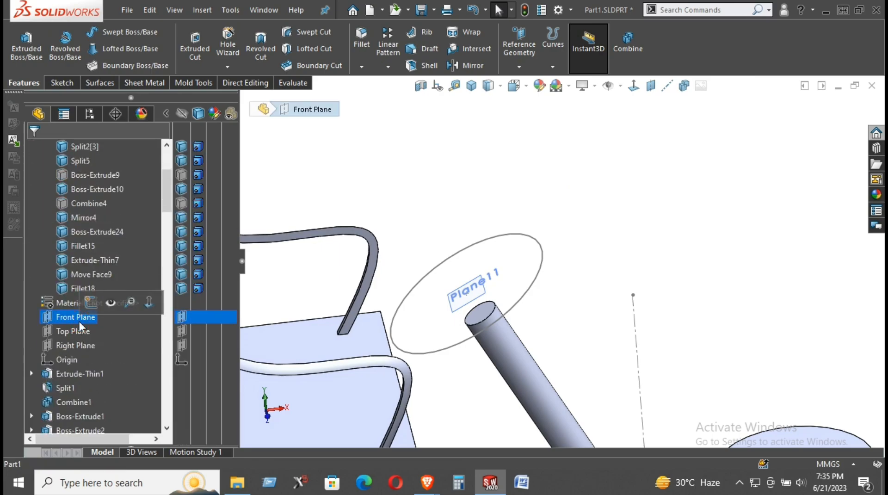
{"action": "scroll", "coordinate": [567, 278], "scroll_direction": "up", "scroll_amount": 6}
{"action": "middle_click_drag", "start_coordinate": [485, 301], "coordinate": [606, 223]}
{"action": "right_click", "coordinate": [633, 212]}
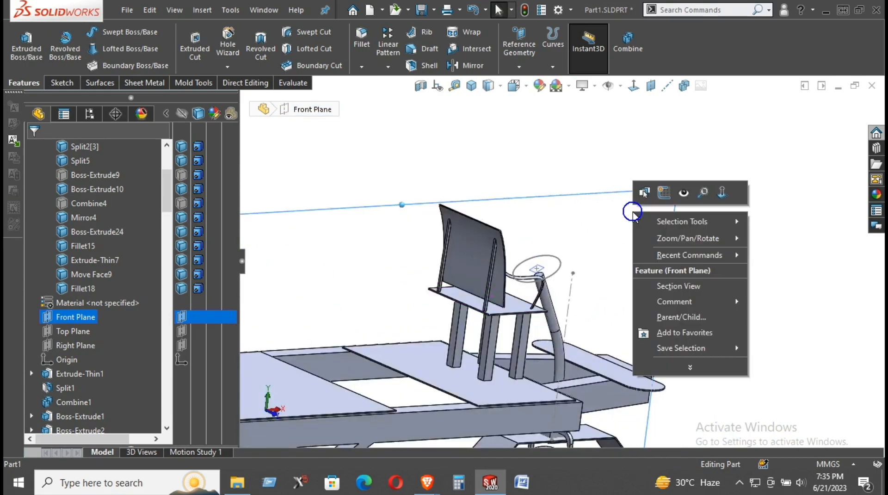
{"action": "left_click", "coordinate": [665, 193]}
{"action": "left_click", "coordinate": [633, 86]}
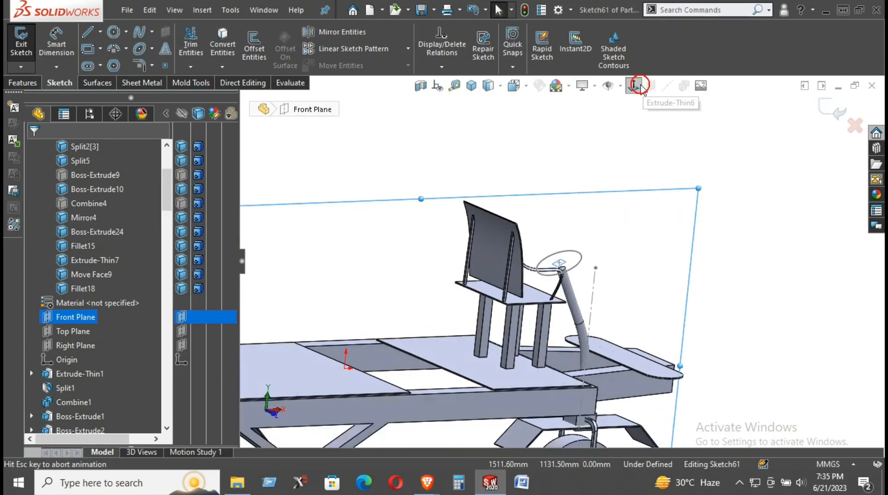
Step: Sketch a circle about 25 mm in diameter just beyond the front end of the steering wheel's circular path
{"action": "scroll", "coordinate": [646, 133], "scroll_direction": "down", "scroll_amount": 2}
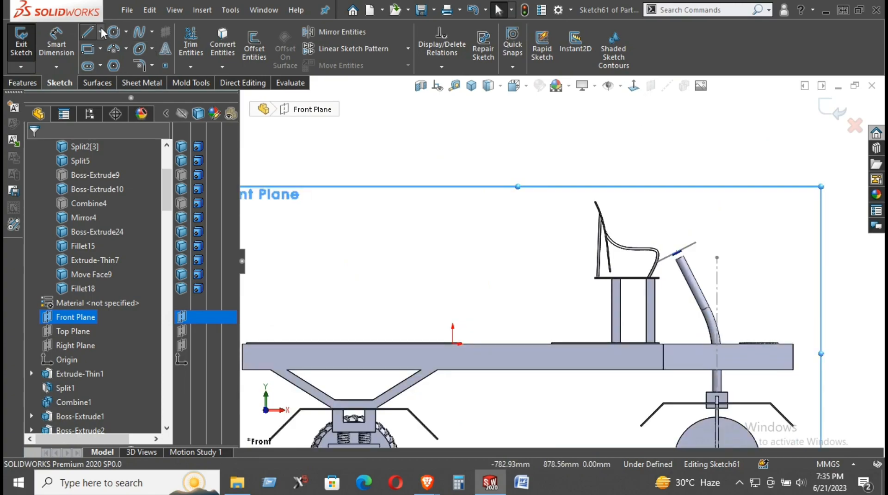
{"action": "scroll", "coordinate": [708, 282], "scroll_direction": "down", "scroll_amount": 5}
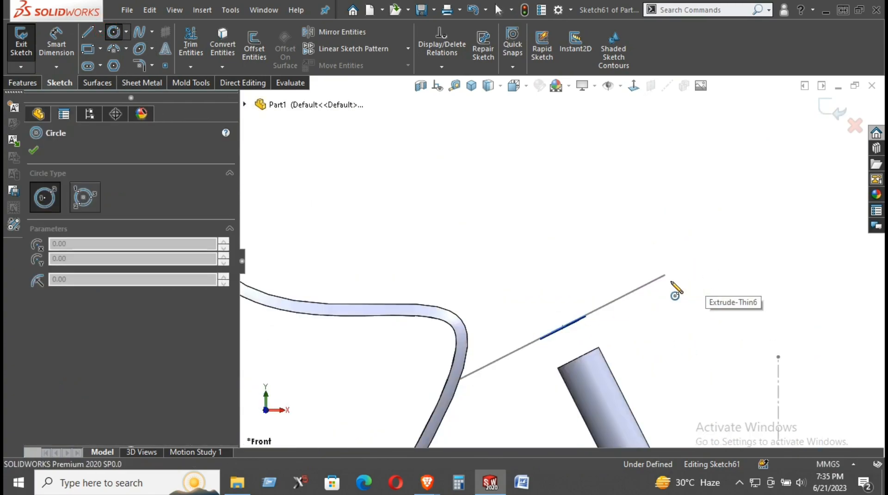
{"action": "left_click", "coordinate": [732, 268]}
{"action": "right_click", "coordinate": [751, 181]}
{"action": "left_click", "coordinate": [768, 187]}
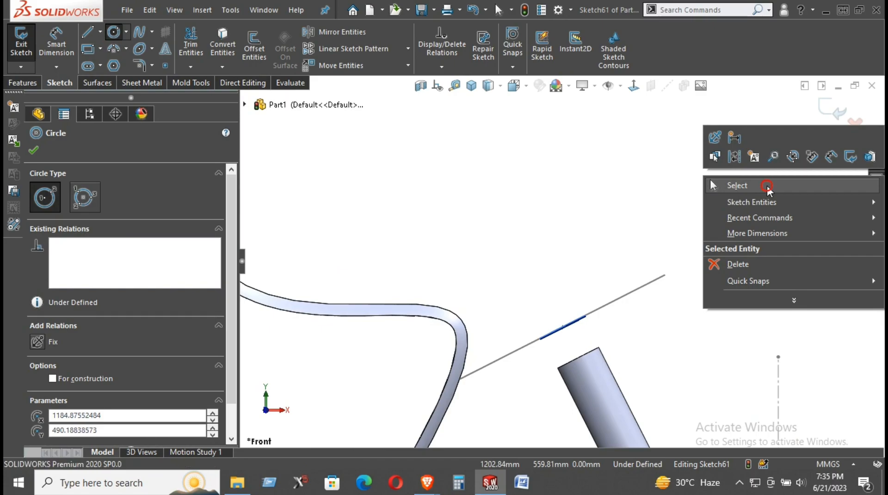
Step: Move the small circle's centre to the front end of the 200 mm path and add a Pierce relation between them
{"action": "left_click", "coordinate": [731, 254]}
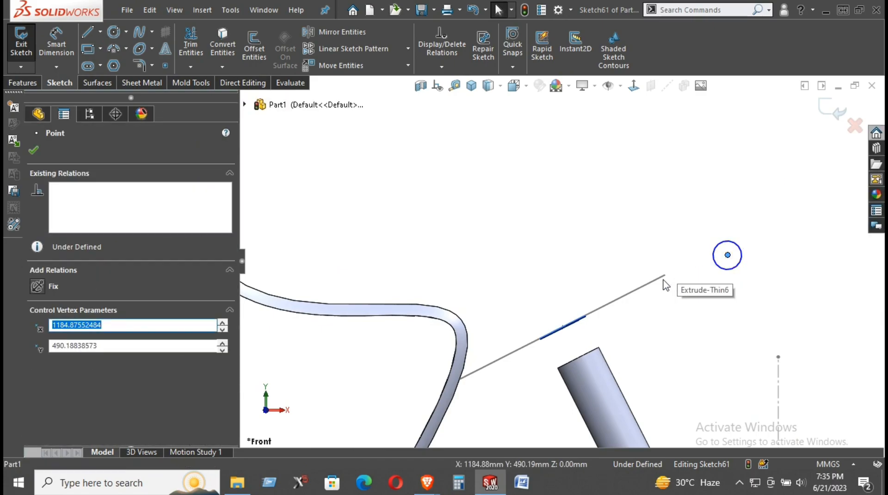
{"action": "left_click_drag", "start_coordinate": [730, 259], "coordinate": [663, 279]}
{"action": "left_click", "coordinate": [669, 302]}
{"action": "middle_click_drag", "start_coordinate": [670, 303], "coordinate": [722, 327]}
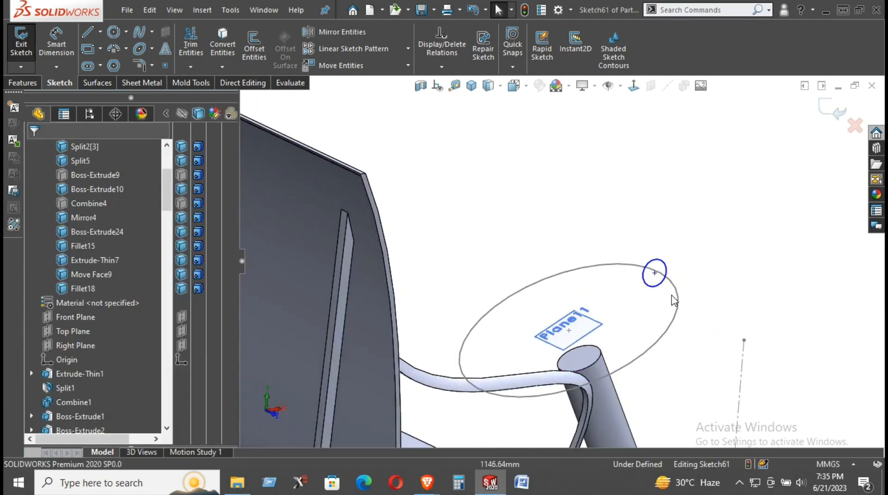
{"action": "left_click", "coordinate": [655, 273]}
{"action": "left_click", "coordinate": [677, 293], "text": "ctrl"}
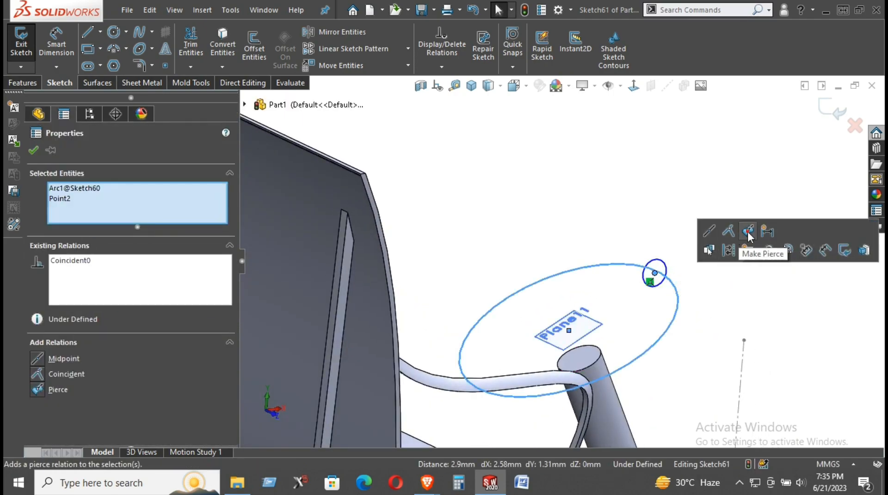
{"action": "left_click", "coordinate": [748, 234]}
{"action": "left_click", "coordinate": [723, 295]}
Step: Dimension the small profile circle's diameter as 20 mm
{"action": "right_click_drag", "start_coordinate": [708, 282], "coordinate": [679, 176]}
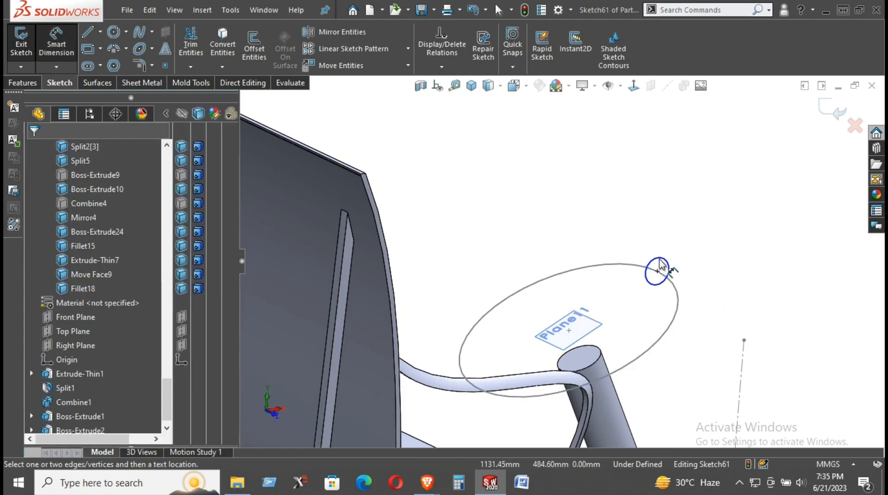
{"action": "left_click", "coordinate": [661, 266]}
{"action": "left_click", "coordinate": [694, 229]}
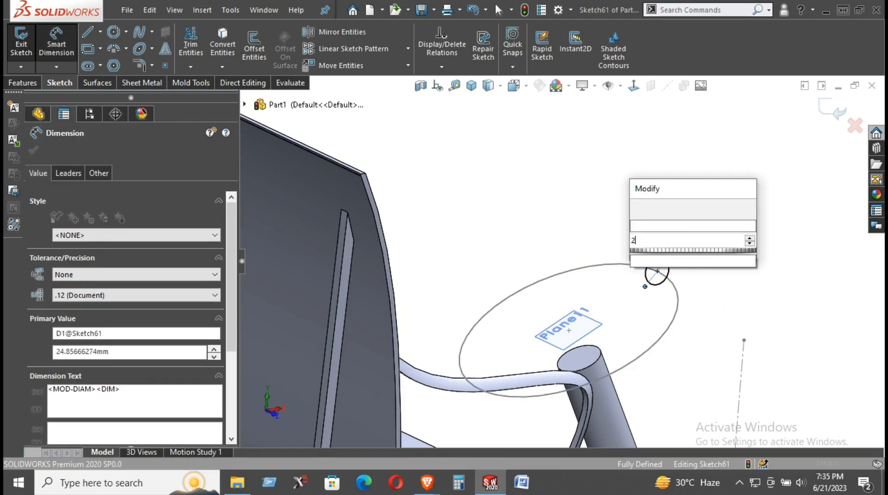
{"action": "key", "text": "Return"}
{"action": "left_click", "coordinate": [732, 284]}
Step: Create a Swept Boss using the 20 mm circle as profile and the 200 mm circle as path to form the wheel rim
{"action": "scroll", "coordinate": [732, 286], "scroll_direction": "up", "scroll_amount": 2}
{"action": "middle_click_drag", "start_coordinate": [732, 285], "coordinate": [632, 256]}
{"action": "left_click", "coordinate": [35, 85]}
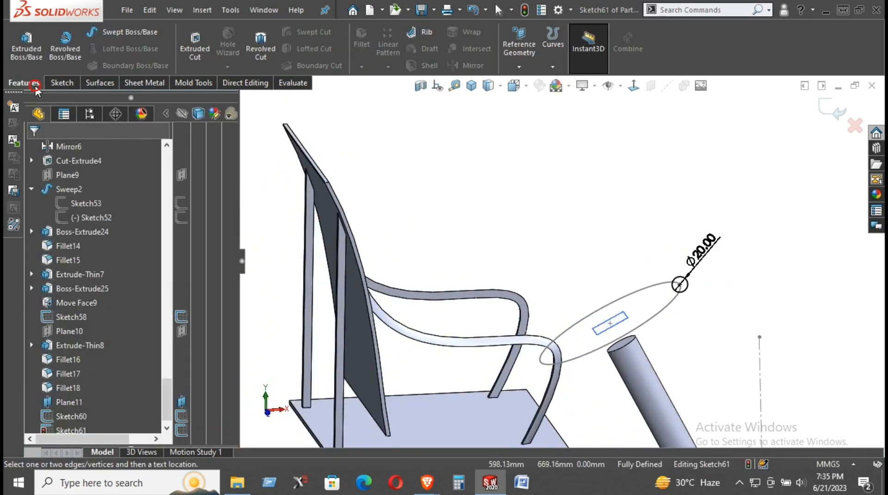
{"action": "left_click", "coordinate": [120, 33]}
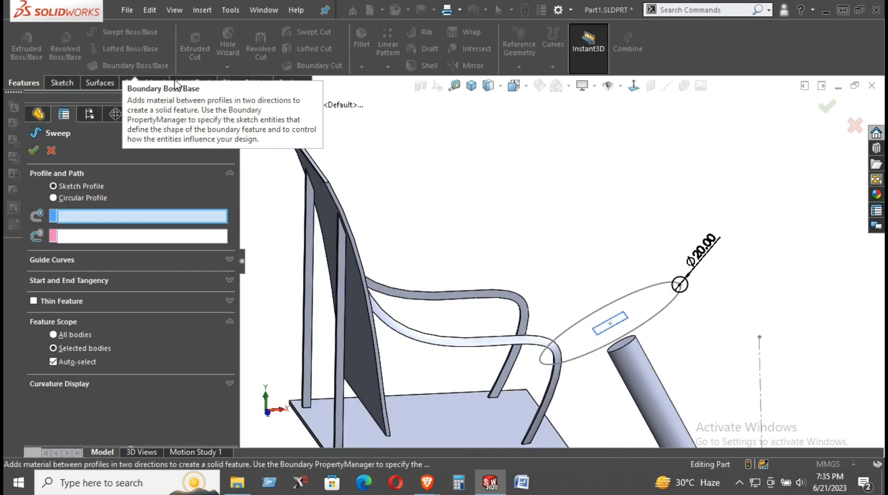
{"action": "left_click", "coordinate": [688, 283]}
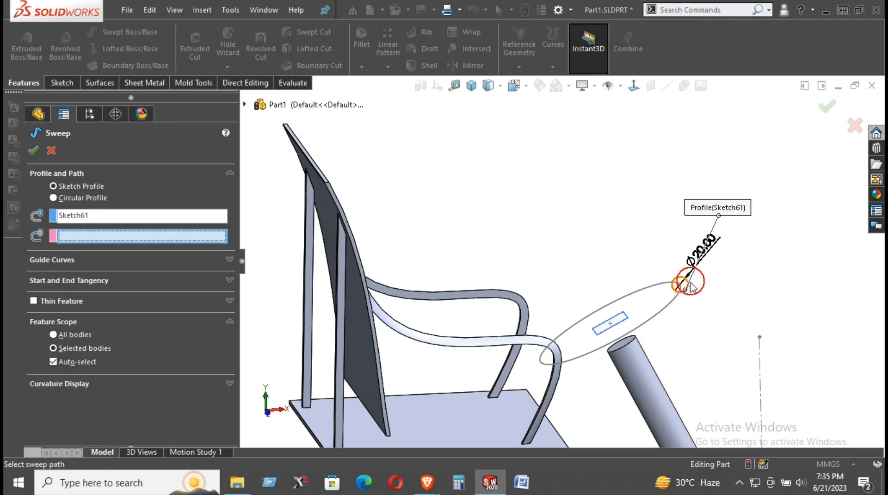
{"action": "left_click", "coordinate": [669, 308]}
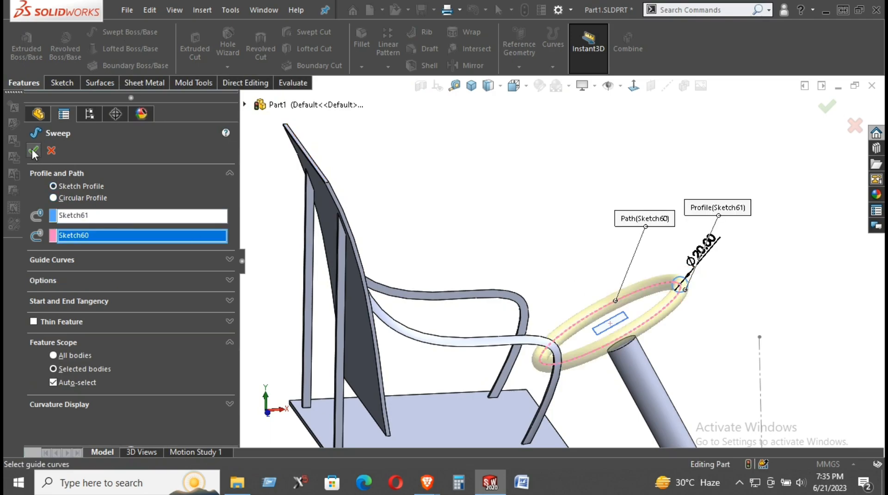
{"action": "key", "text": "Return"}
Step: Hide Plane11, the reference plane at the centre of the steering wheel
{"action": "mouse_move", "coordinate": [527, 221]}
{"action": "middle_mouse_down"}
{"action": "mouse_move", "coordinate": [579, 271]}
{"action": "mouse_move", "coordinate": [514, 179]}
{"action": "mouse_move", "coordinate": [585, 242]}
{"action": "mouse_move", "coordinate": [599, 274]}
{"action": "mouse_move", "coordinate": [580, 270]}
{"action": "mouse_move", "coordinate": [569, 211]}
{"action": "mouse_move", "coordinate": [540, 233]}
{"action": "middle_mouse_up"}
{"action": "scroll", "coordinate": [600, 274], "scroll_direction": "up", "scroll_amount": 6}
{"action": "scroll", "coordinate": [496, 235], "scroll_direction": "down", "scroll_amount": 1}
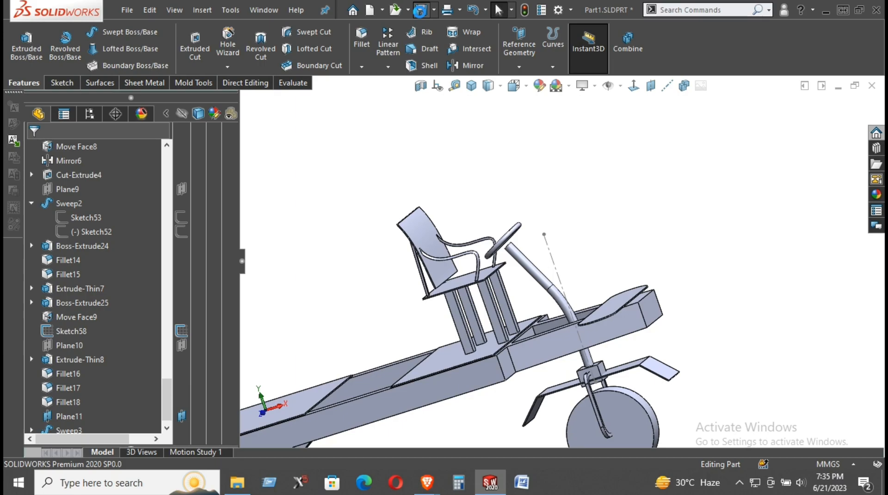
{"action": "middle_click_drag", "start_coordinate": [529, 272], "coordinate": [499, 246]}
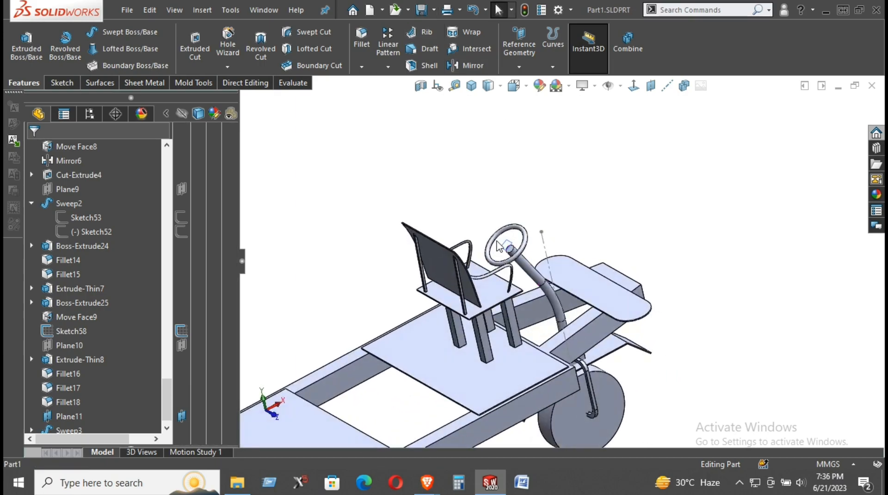
{"action": "scroll", "coordinate": [499, 246], "scroll_direction": "down", "scroll_amount": 4}
{"action": "right_click", "coordinate": [524, 262]}
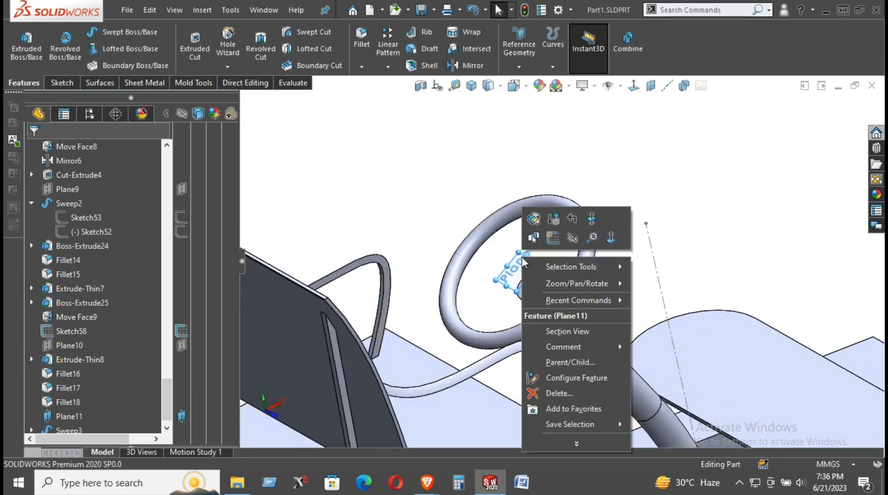
{"action": "left_click", "coordinate": [574, 238]}
Step: Start another sketch on the Front Plane for the wheel's support and view it face-on
{"action": "scroll", "coordinate": [638, 199], "scroll_direction": "up", "scroll_amount": 3}
{"action": "middle_click_drag", "start_coordinate": [630, 204], "coordinate": [601, 191]}
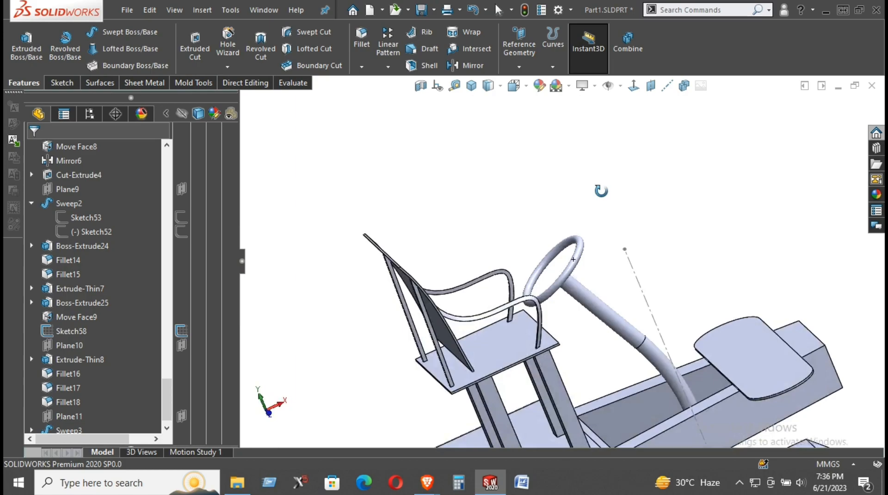
{"action": "middle_click_drag", "start_coordinate": [601, 191], "coordinate": [615, 241]}
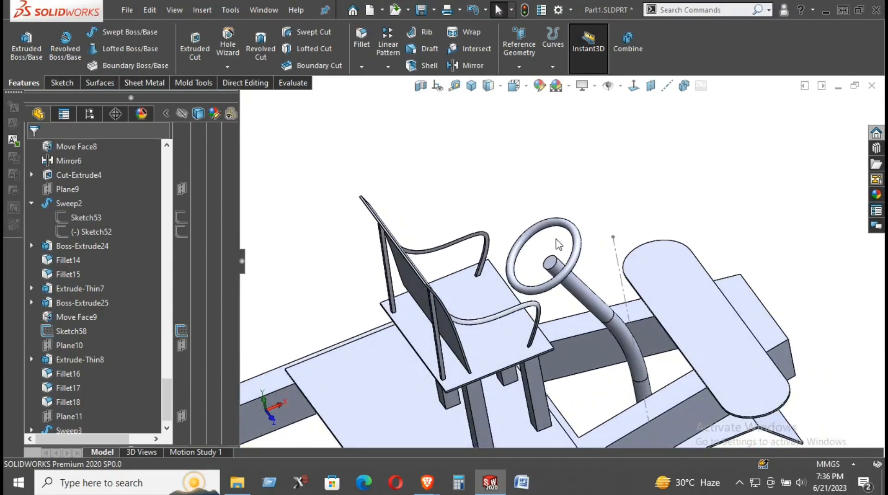
{"action": "scroll", "coordinate": [532, 250], "scroll_direction": "down", "scroll_amount": 3}
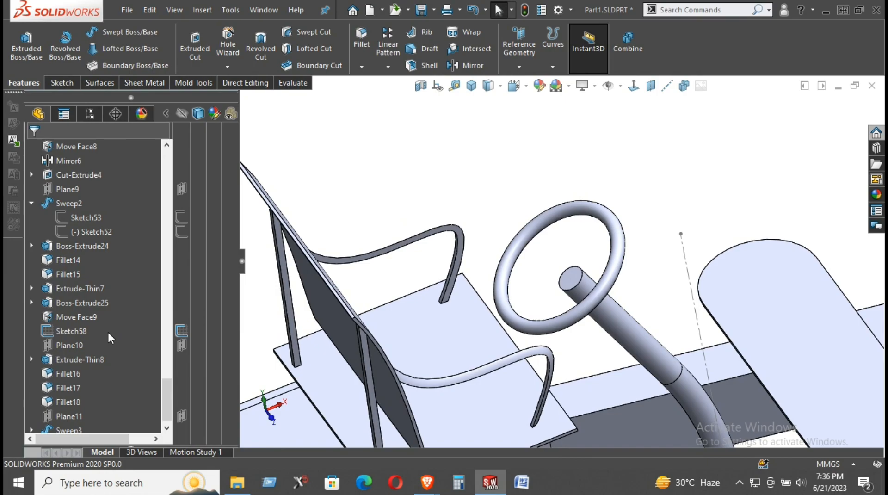
{"action": "scroll", "coordinate": [137, 250], "scroll_direction": "up", "scroll_amount": 9}
{"action": "scroll", "coordinate": [103, 265], "scroll_direction": "up", "scroll_amount": 10}
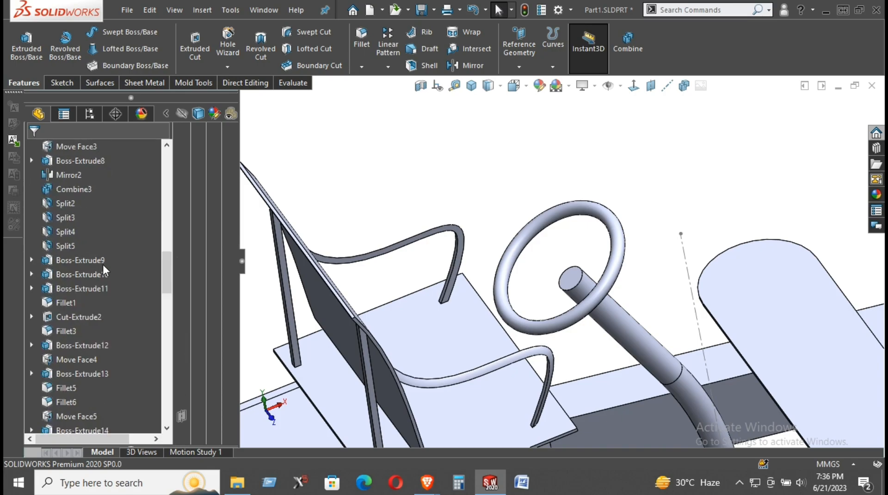
{"action": "left_click", "coordinate": [80, 291]}
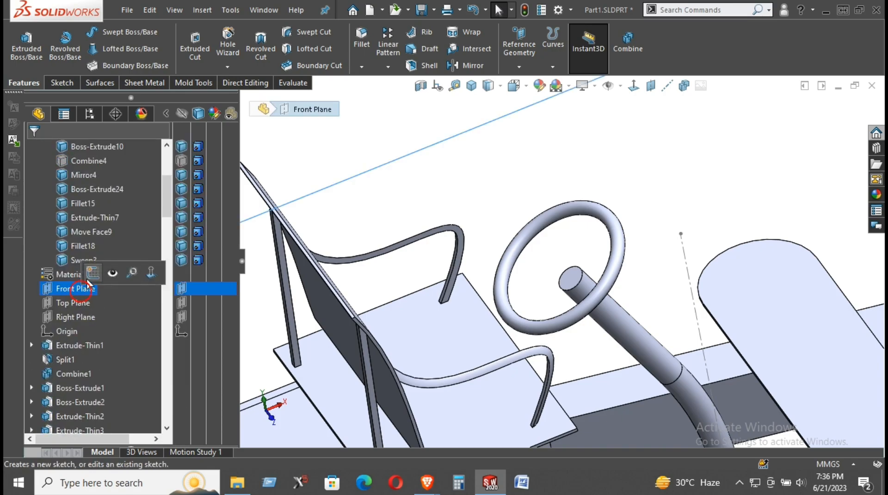
{"action": "left_click", "coordinate": [100, 268]}
{"action": "left_click", "coordinate": [633, 88]}
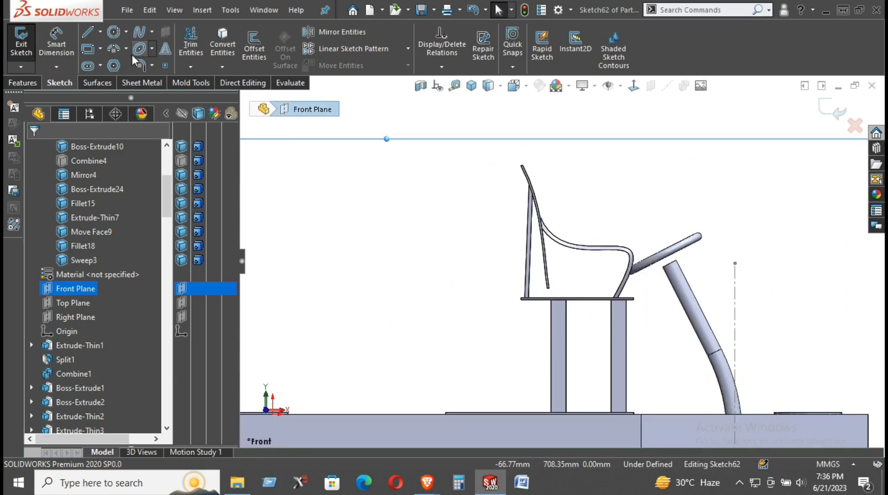
Step: Sketch a three-point arc from the steering wheel rim's front end down to the upper part of the steering column
{"action": "left_click", "coordinate": [114, 48]}
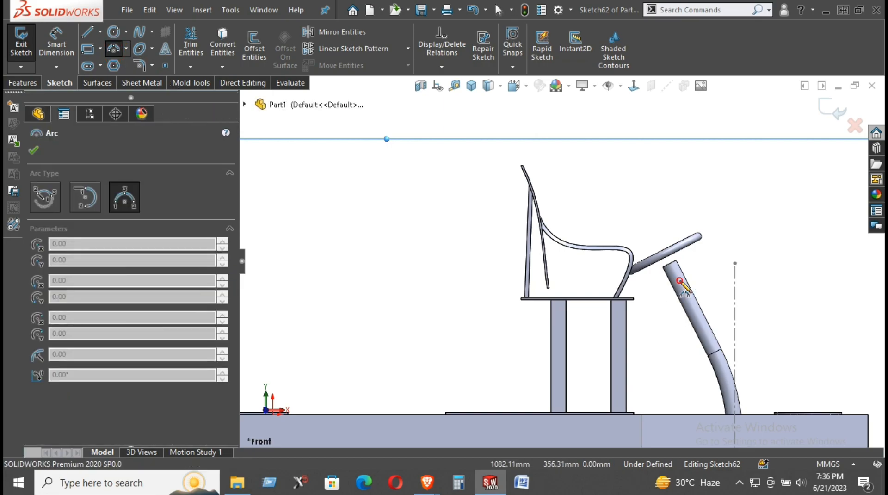
{"action": "scroll", "coordinate": [713, 296], "scroll_direction": "down", "scroll_amount": 5}
{"action": "left_click", "coordinate": [665, 236]}
{"action": "left_click", "coordinate": [634, 280]}
{"action": "right_click", "coordinate": [682, 269]}
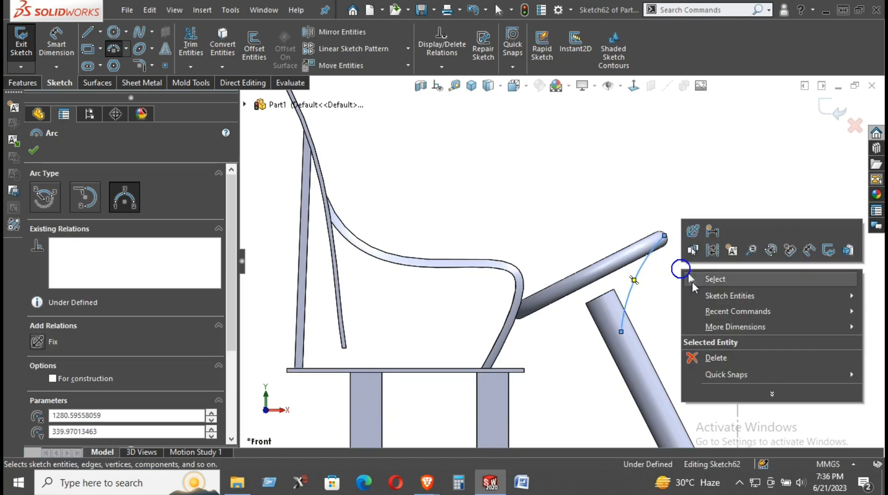
{"action": "left_click", "coordinate": [693, 279]}
Step: Move the arc's lower endpoint farther down along the middle of the steering column, keeping its upper end on the rim
{"action": "left_click_drag", "start_coordinate": [621, 332], "coordinate": [644, 376]}
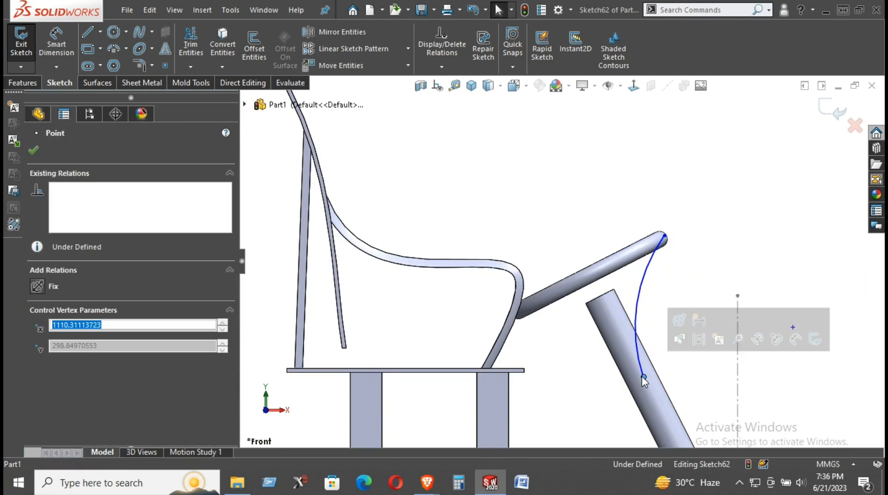
{"action": "left_click", "coordinate": [661, 246]}
{"action": "middle_click_drag", "start_coordinate": [661, 249], "coordinate": [653, 265]}
{"action": "scroll", "coordinate": [651, 261], "scroll_direction": "up", "scroll_amount": 1}
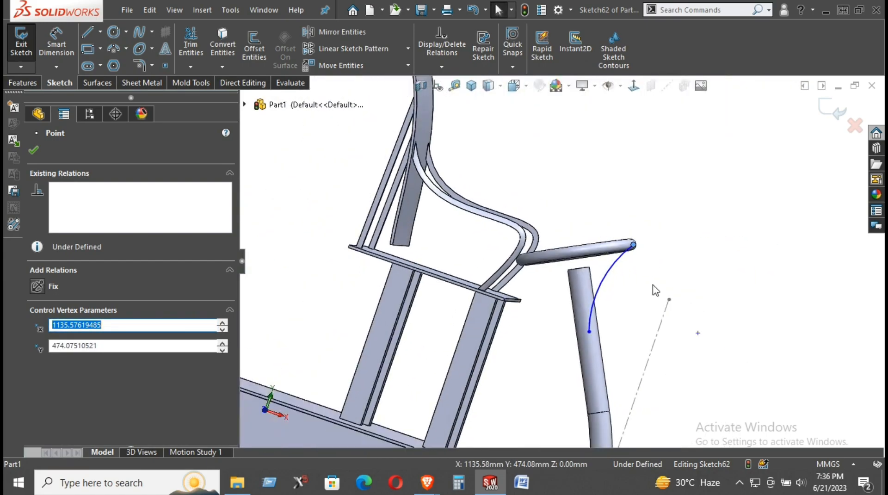
{"action": "scroll", "coordinate": [653, 285], "scroll_direction": "down", "scroll_amount": 1}
{"action": "left_click", "coordinate": [633, 86]}
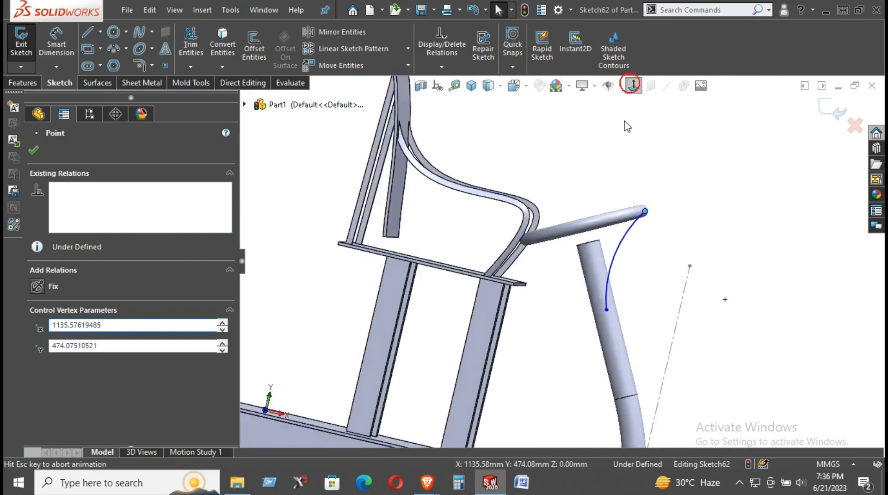
{"action": "left_click_drag", "start_coordinate": [640, 264], "coordinate": [650, 281]}
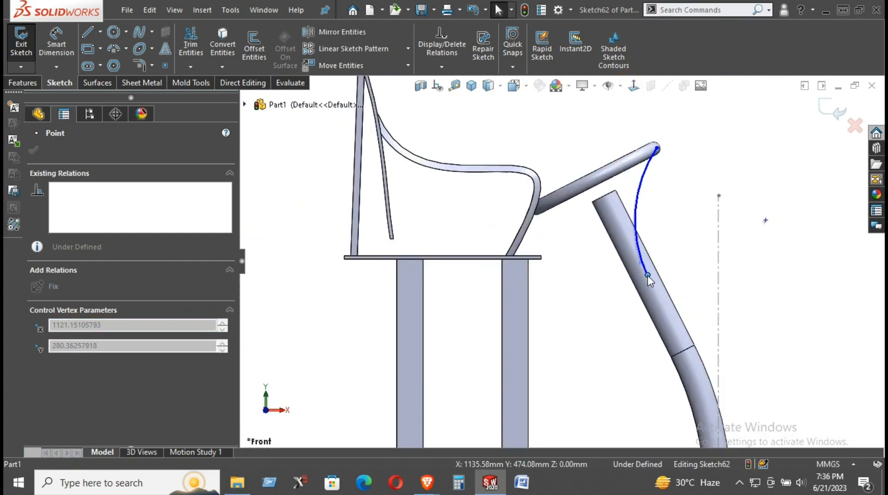
{"action": "left_click", "coordinate": [688, 158]}
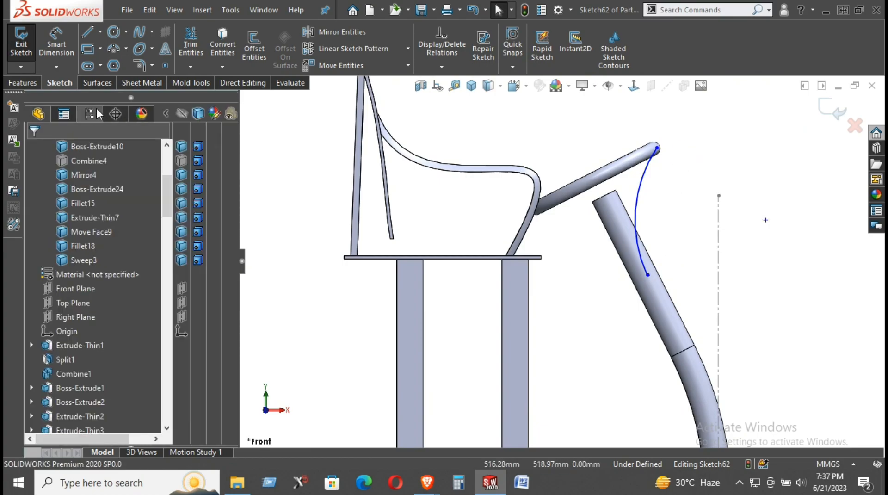
Step: Extrude the arc as a thin feature, Mid Plane 10 mm deep, with a mid-plane wall thickness of 15 mm
{"action": "left_click", "coordinate": [27, 85]}
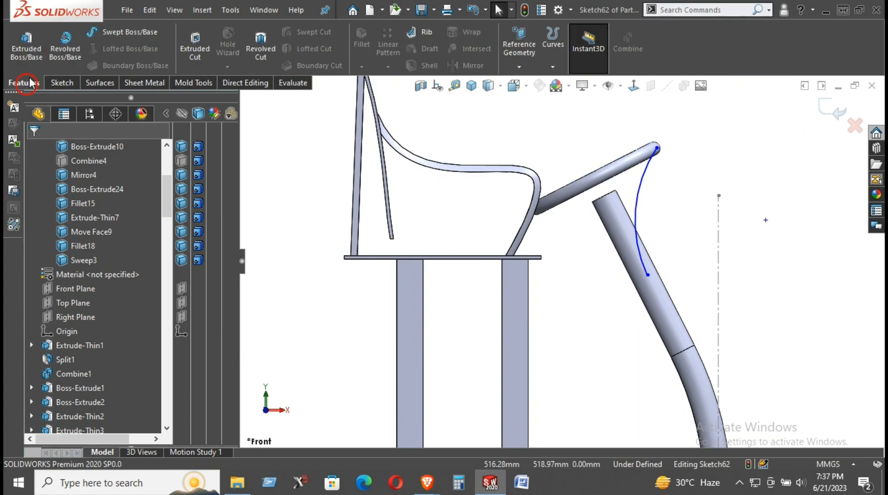
{"action": "left_click", "coordinate": [29, 42]}
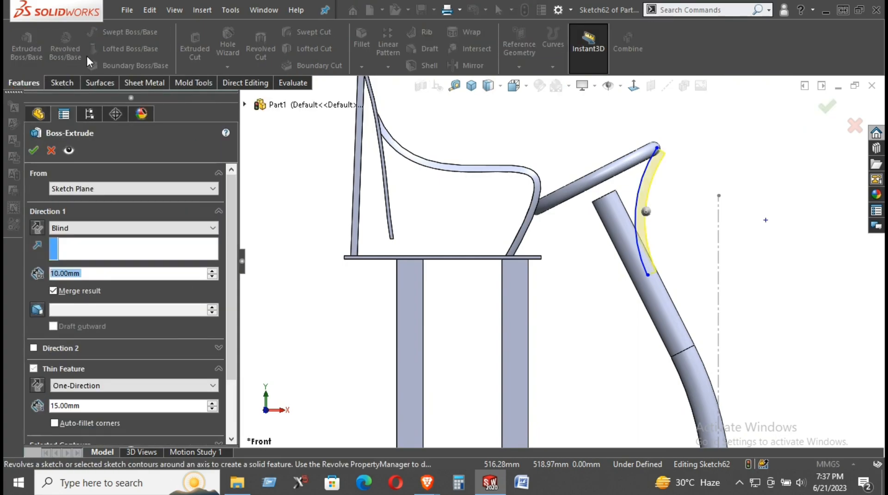
{"action": "left_click", "coordinate": [94, 229]}
{"action": "left_click", "coordinate": [97, 302]}
{"action": "left_click", "coordinate": [92, 366]}
{"action": "left_click", "coordinate": [69, 386]}
{"action": "scroll", "coordinate": [744, 207], "scroll_direction": "down", "scroll_amount": 3}
{"action": "middle_click_drag", "start_coordinate": [623, 183], "coordinate": [537, 213]}
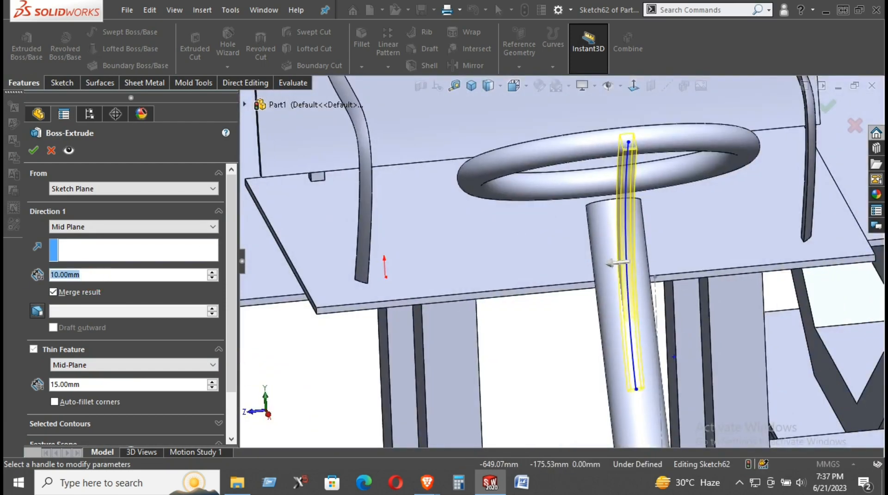
{"action": "scroll", "coordinate": [197, 222], "scroll_direction": "up", "scroll_amount": 2}
{"action": "left_click", "coordinate": [34, 150]}
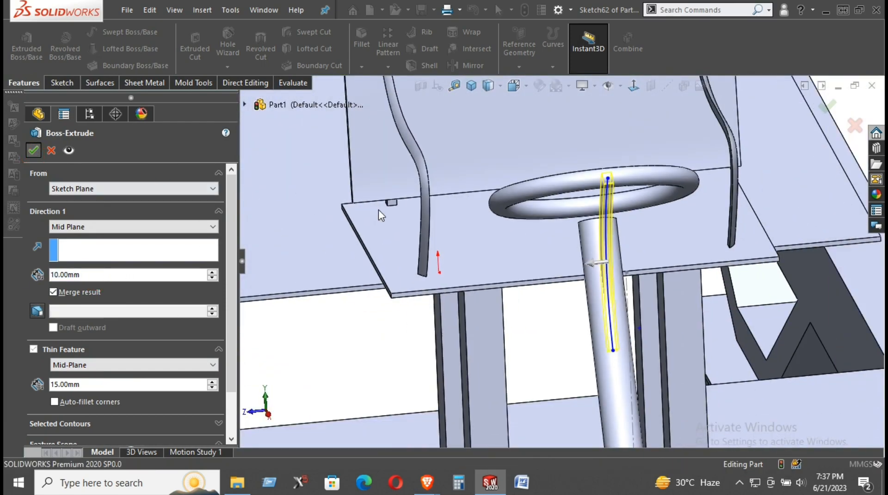
Step: Edit the spoke's Extrude-Thin9 feature and turn off Merge result so the spoke stays a separate body
{"action": "middle_click_drag", "start_coordinate": [741, 279], "coordinate": [776, 284]}
{"action": "scroll", "coordinate": [626, 288], "scroll_direction": "up", "scroll_amount": 8}
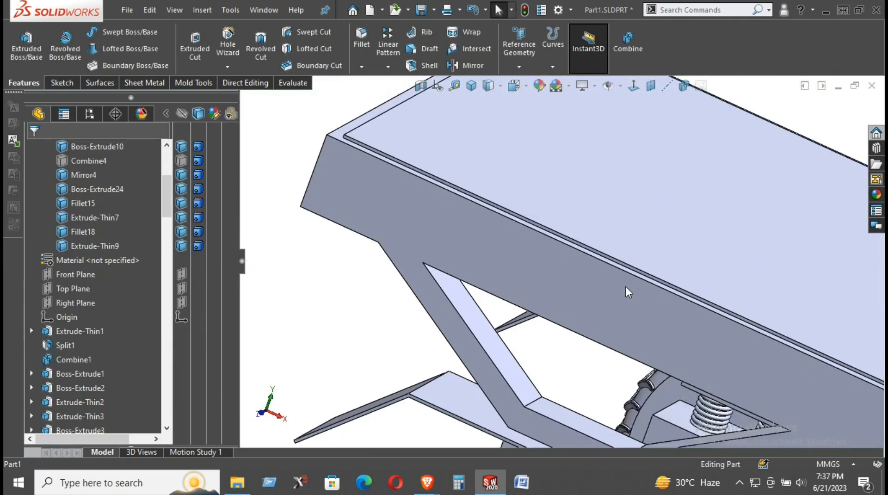
{"action": "scroll", "coordinate": [92, 367], "scroll_direction": "down", "scroll_amount": 15}
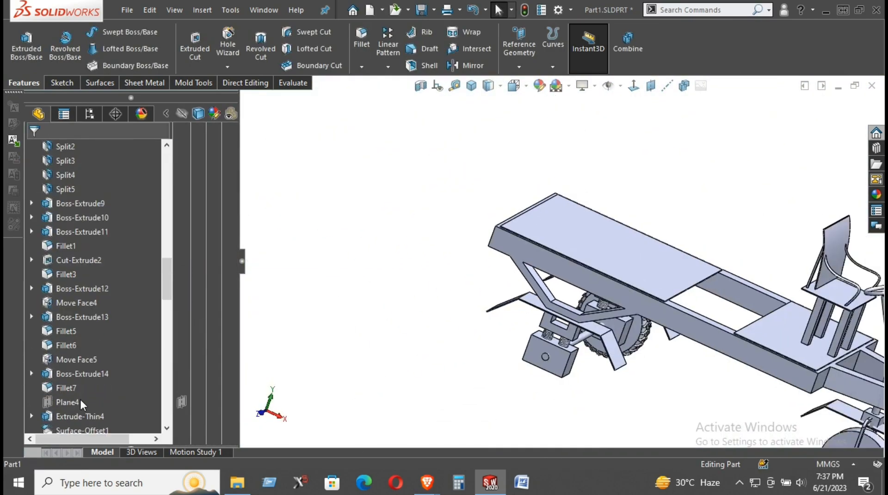
{"action": "scroll", "coordinate": [86, 403], "scroll_direction": "down", "scroll_amount": 3}
{"action": "left_click", "coordinate": [84, 413]}
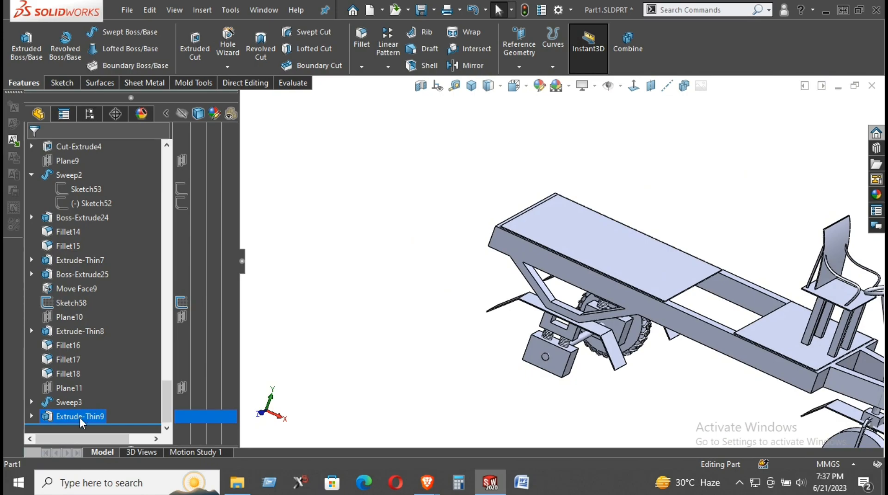
{"action": "right_click", "coordinate": [84, 416]}
{"action": "left_click", "coordinate": [92, 189]}
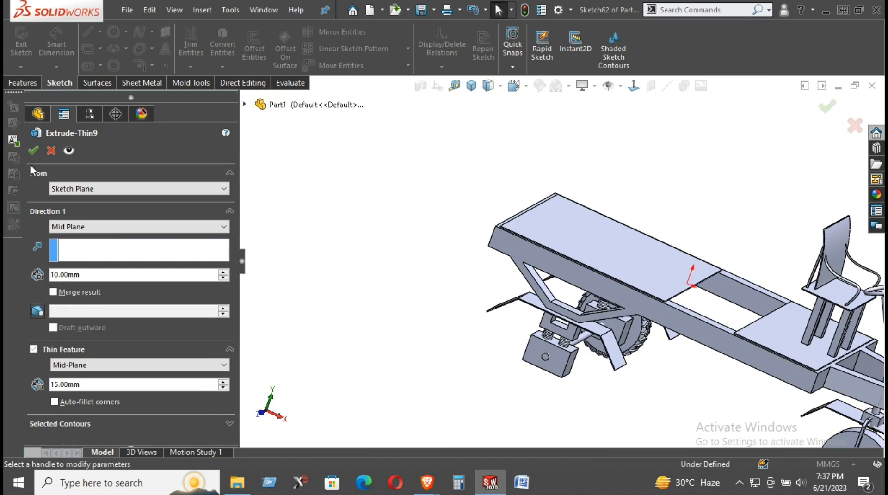
{"action": "left_click", "coordinate": [30, 152]}
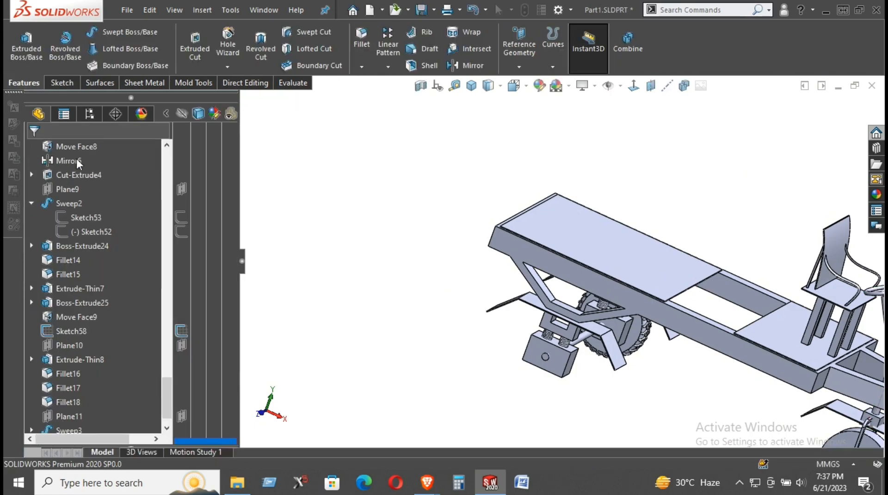
Step: Examine how the spoke meets the steering wheel rim and the steering column
{"action": "scroll", "coordinate": [735, 338], "scroll_direction": "down", "scroll_amount": 10}
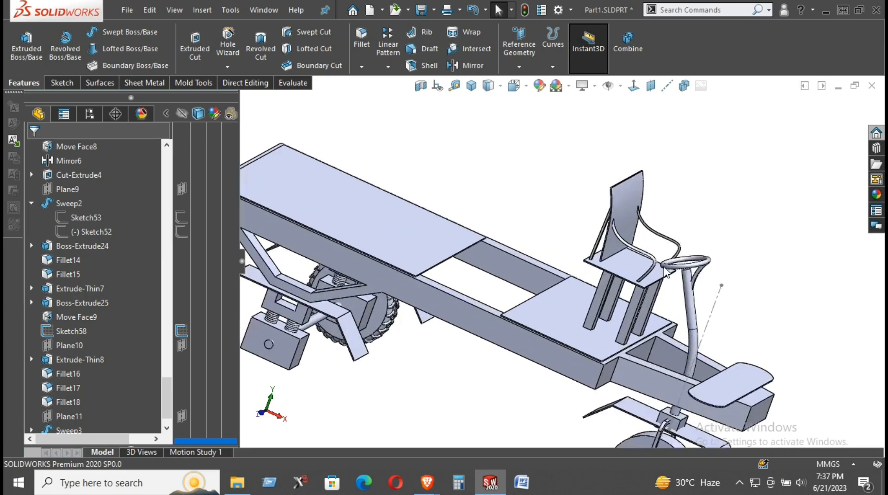
{"action": "middle_click_drag", "start_coordinate": [655, 257], "coordinate": [526, 309]}
{"action": "scroll", "coordinate": [589, 238], "scroll_direction": "down", "scroll_amount": 3}
{"action": "scroll", "coordinate": [592, 244], "scroll_direction": "down", "scroll_amount": 3}
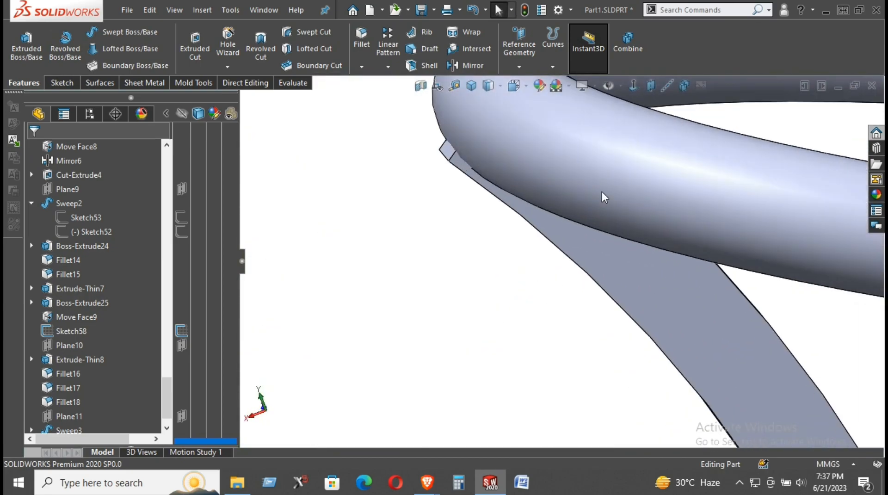
{"action": "scroll", "coordinate": [605, 194], "scroll_direction": "up", "scroll_amount": 3}
{"action": "middle_click_drag", "start_coordinate": [595, 246], "coordinate": [749, 242]}
{"action": "scroll", "coordinate": [735, 255], "scroll_direction": "up", "scroll_amount": 3}
{"action": "middle_click_drag", "start_coordinate": [662, 270], "coordinate": [613, 294]}
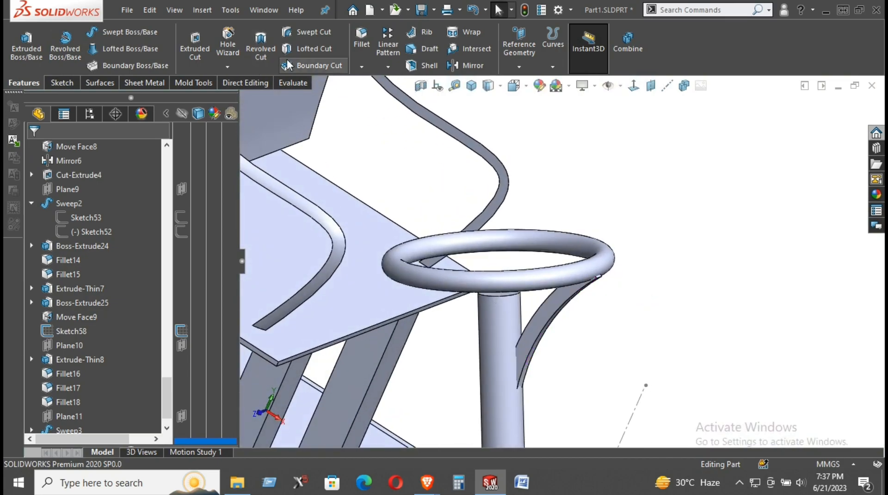
Step: Try to circular-pattern the spoke feature around the column's top circular edge, with 3 equally spaced instances over 360 degrees
{"action": "left_click", "coordinate": [388, 66]}
{"action": "left_click", "coordinate": [402, 98]}
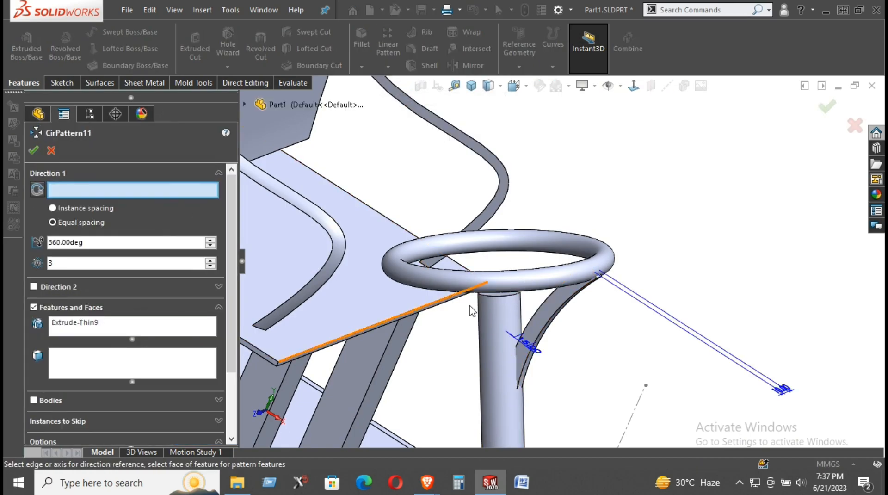
{"action": "left_click", "coordinate": [496, 294]}
{"action": "middle_click_drag", "start_coordinate": [539, 319], "coordinate": [575, 350]}
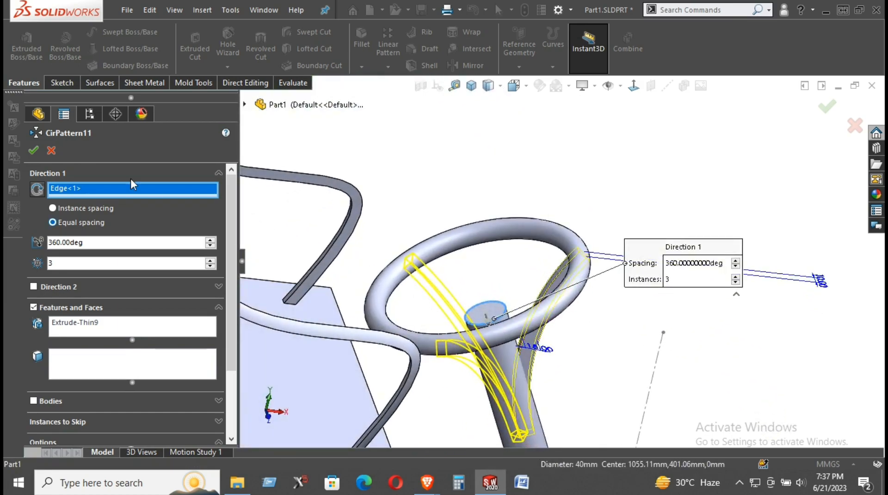
{"action": "left_click", "coordinate": [39, 153]}
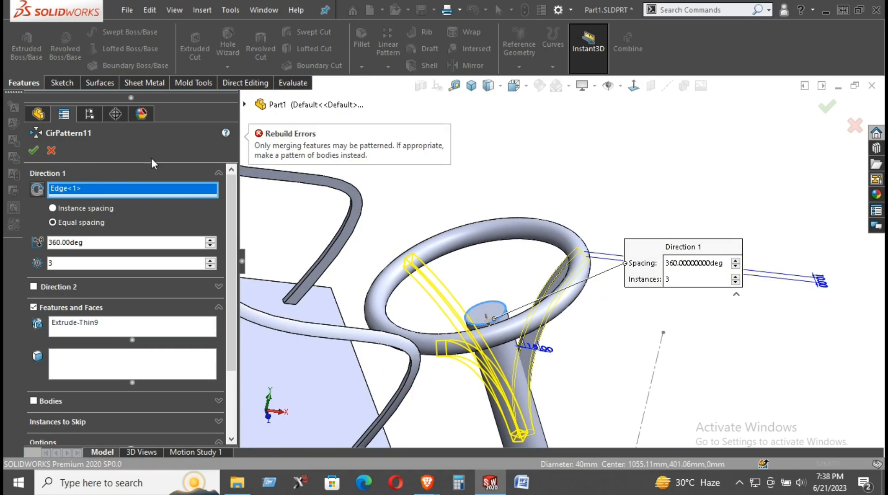
Step: Switch the circular pattern from features to bodies, choose the spoke body, and apply the pattern
{"action": "middle_click_drag", "start_coordinate": [573, 275], "coordinate": [541, 199]}
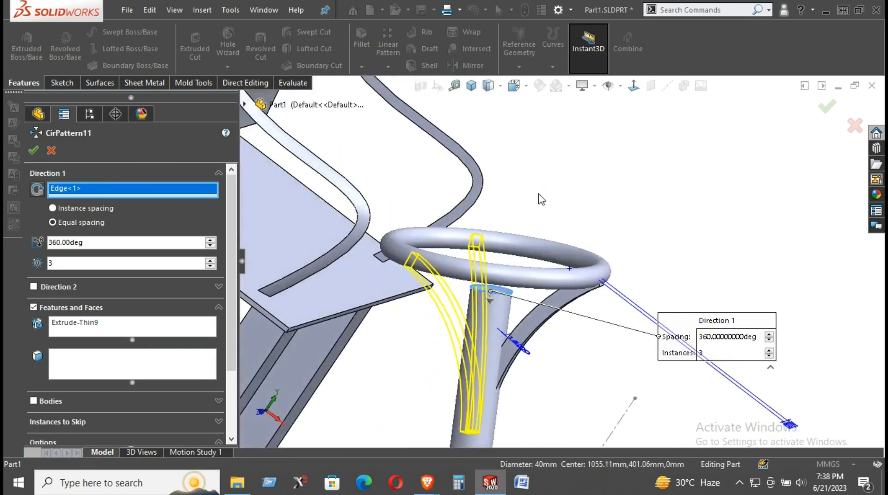
{"action": "left_click", "coordinate": [73, 310]}
{"action": "left_click", "coordinate": [65, 332]}
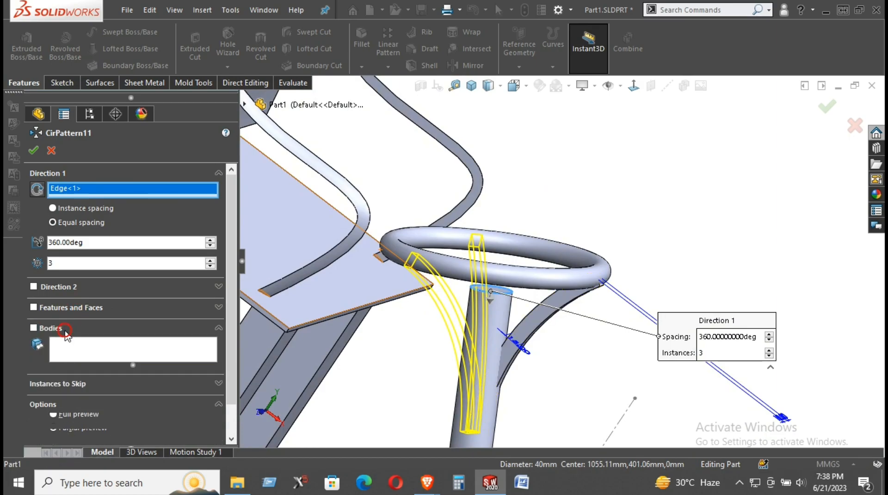
{"action": "left_click", "coordinate": [60, 330]}
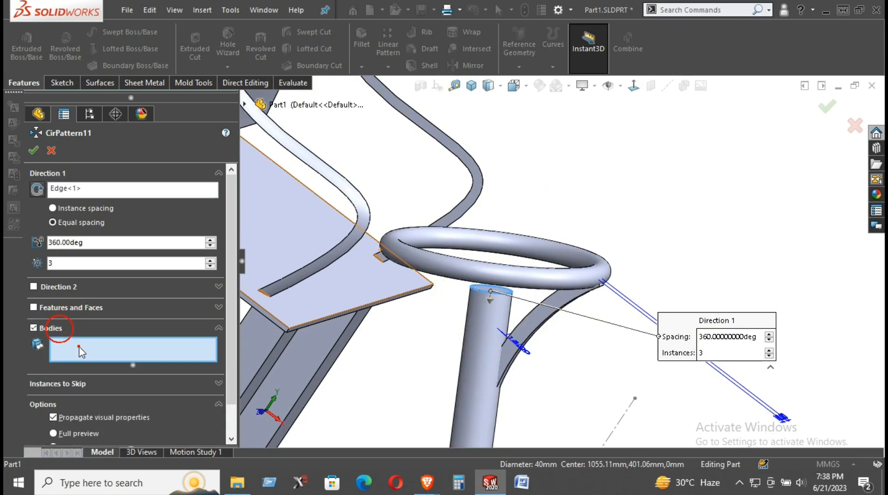
{"action": "left_click", "coordinate": [547, 324]}
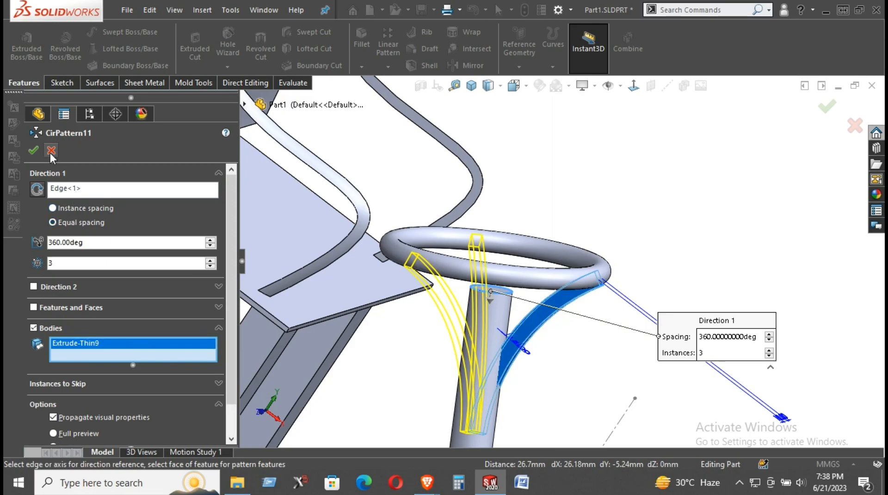
{"action": "left_click", "coordinate": [35, 151]}
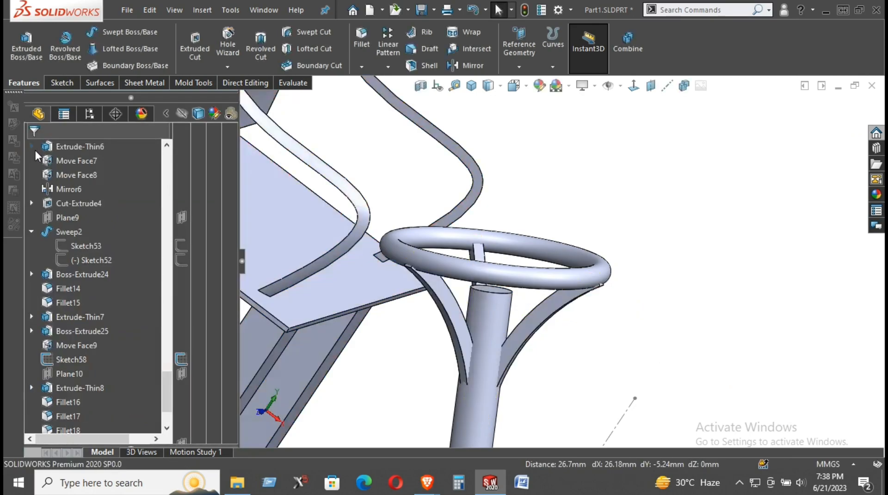
{"action": "middle_click_drag", "start_coordinate": [578, 224], "coordinate": [606, 224]}
{"action": "scroll", "coordinate": [580, 267], "scroll_direction": "down", "scroll_amount": 3}
{"action": "scroll", "coordinate": [564, 260], "scroll_direction": "down", "scroll_amount": 3}
{"action": "scroll", "coordinate": [620, 278], "scroll_direction": "down", "scroll_amount": 2}
{"action": "middle_click_drag", "start_coordinate": [557, 309], "coordinate": [452, 280]}
{"action": "left_click", "coordinate": [676, 283]}
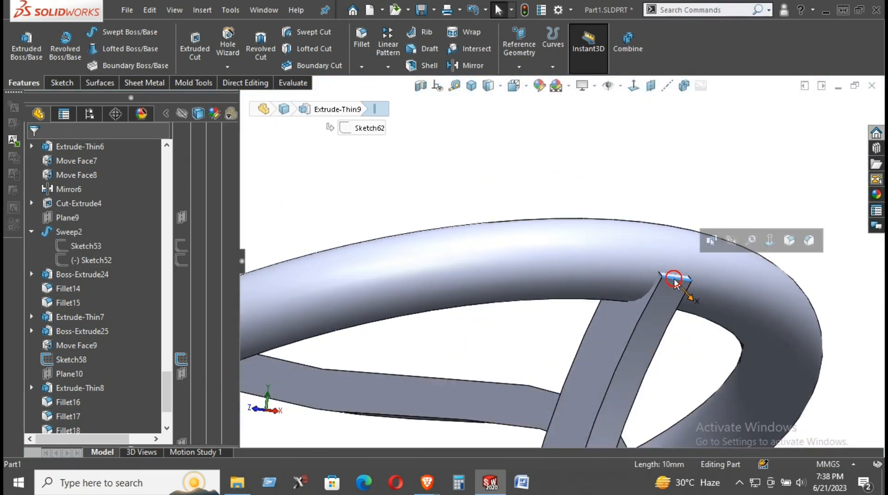
{"action": "left_click", "coordinate": [788, 234]}
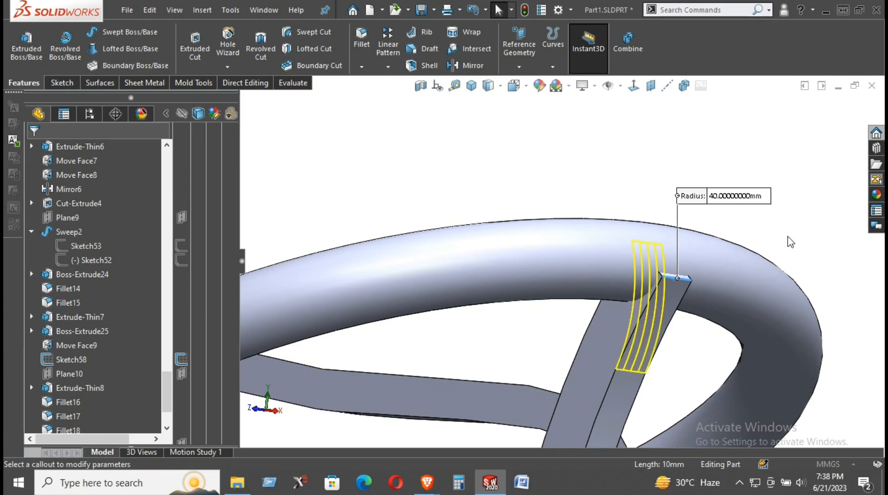
{"action": "scroll", "coordinate": [666, 300], "scroll_direction": "up", "scroll_amount": 4}
{"action": "scroll", "coordinate": [328, 367], "scroll_direction": "down", "scroll_amount": 4}
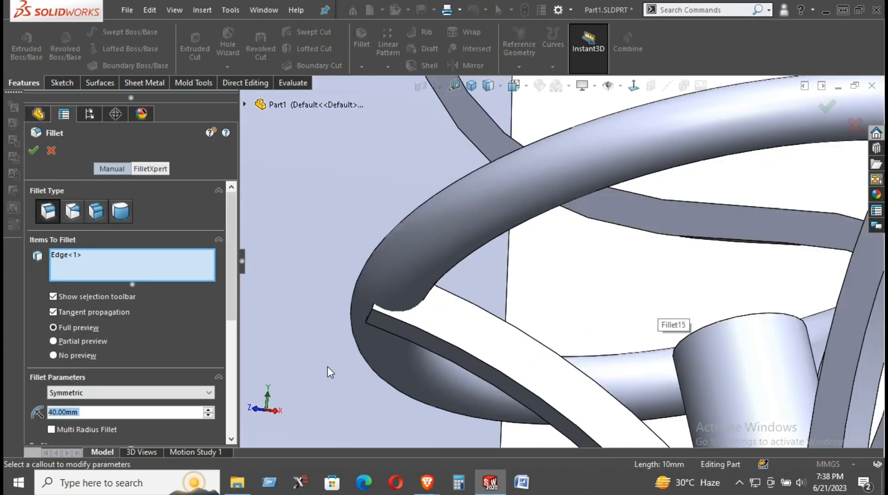
{"action": "left_click", "coordinate": [371, 314]}
{"action": "middle_click_drag", "start_coordinate": [370, 314], "coordinate": [388, 324]}
{"action": "left_click", "coordinate": [370, 310]}
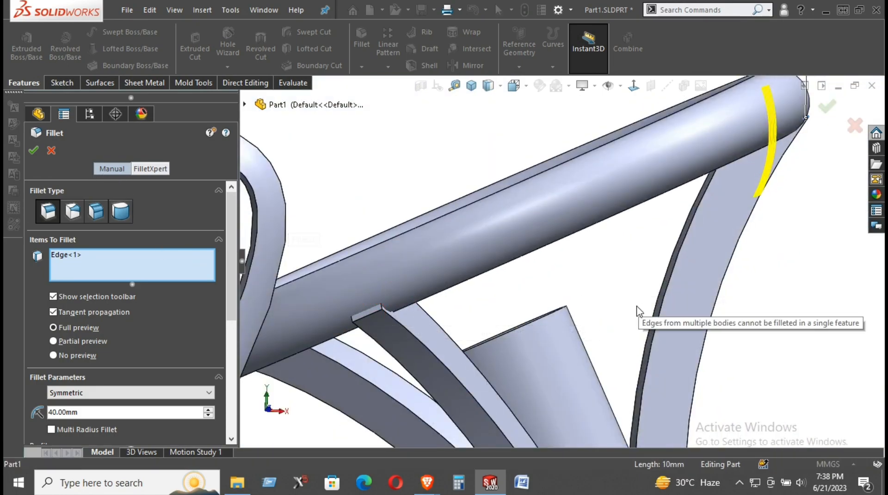
{"action": "scroll", "coordinate": [623, 273], "scroll_direction": "up", "scroll_amount": 3}
{"action": "middle_click_drag", "start_coordinate": [630, 260], "coordinate": [572, 293]}
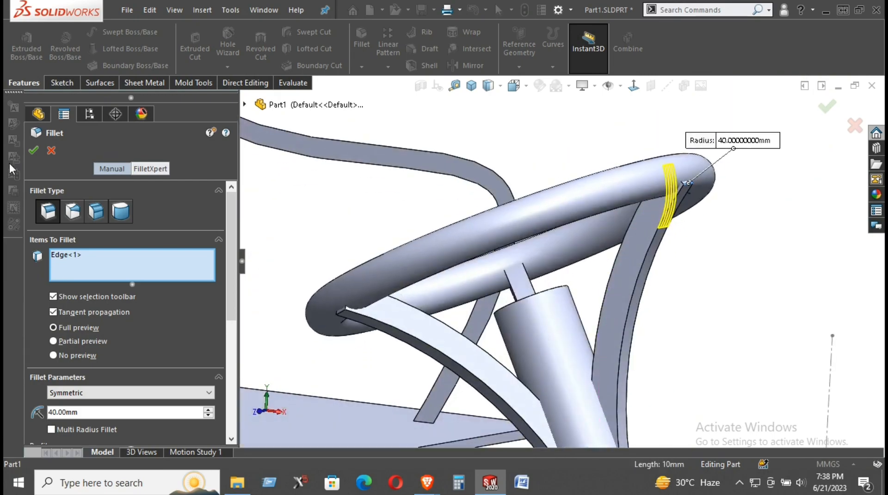
{"action": "left_click", "coordinate": [51, 150]}
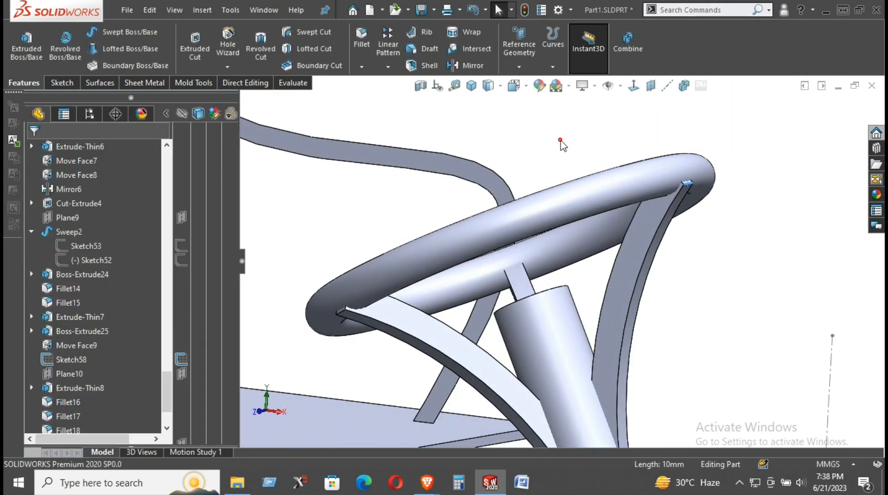
Step: Combine the steering wheel rim, all three spokes and the steering column into one body using the Add operation
{"action": "left_click", "coordinate": [251, 83]}
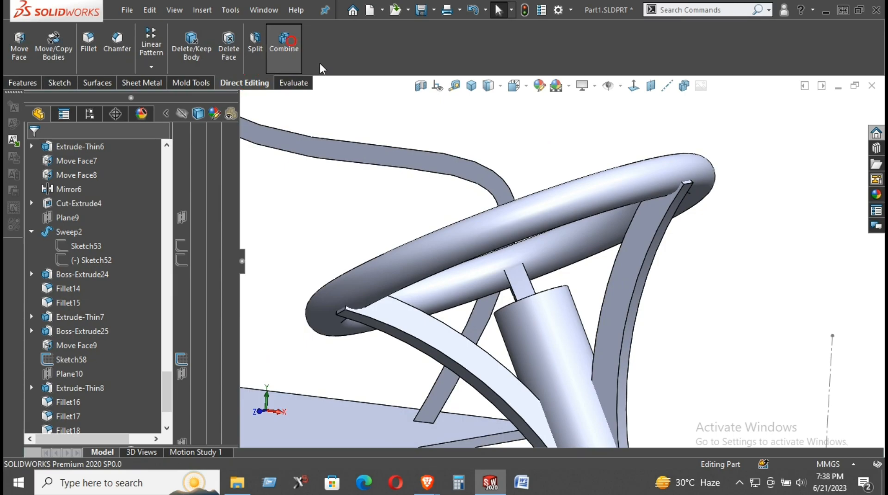
{"action": "left_click", "coordinate": [554, 220]}
{"action": "left_click", "coordinate": [626, 282]}
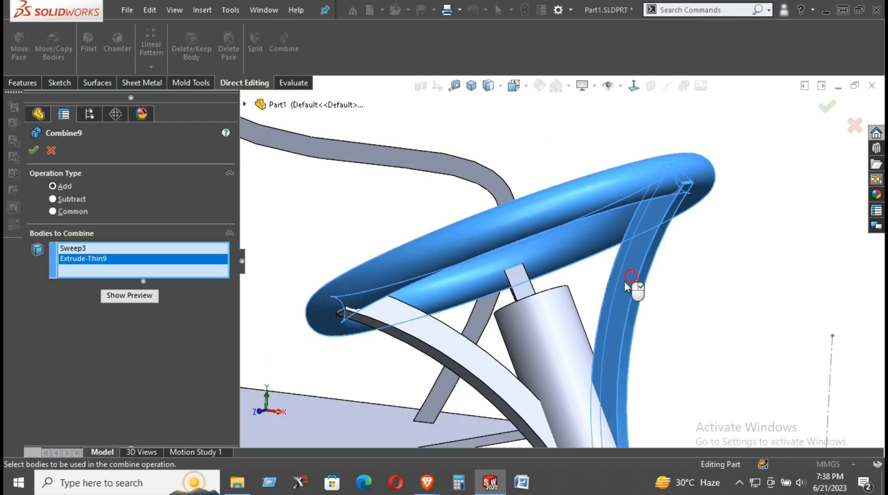
{"action": "left_click", "coordinate": [465, 364]}
{"action": "left_click", "coordinate": [522, 283]}
{"action": "scroll", "coordinate": [568, 324], "scroll_direction": "up", "scroll_amount": 3}
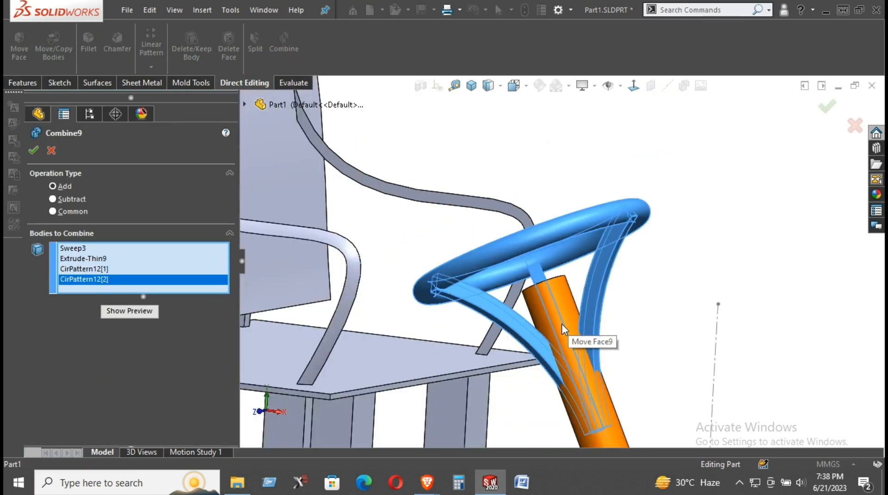
{"action": "left_click", "coordinate": [562, 328]}
{"action": "scroll", "coordinate": [563, 328], "scroll_direction": "up", "scroll_amount": 4}
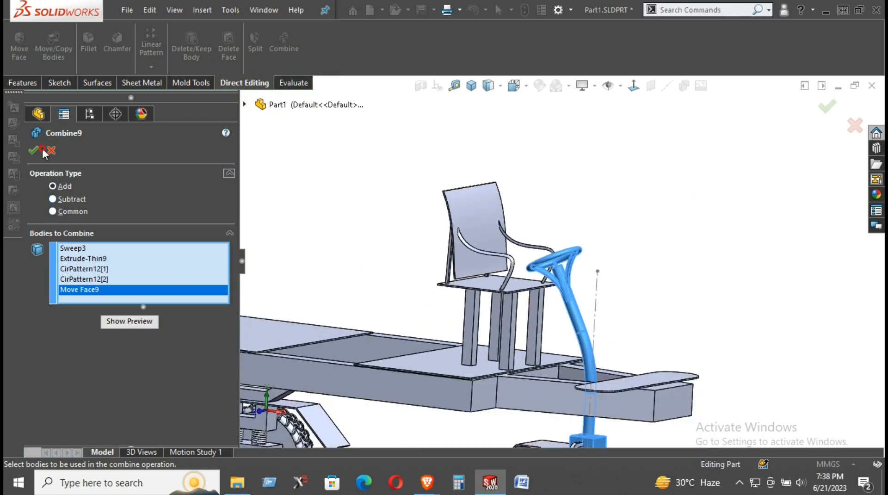
{"action": "left_click", "coordinate": [33, 150]}
{"action": "left_click", "coordinate": [621, 210]}
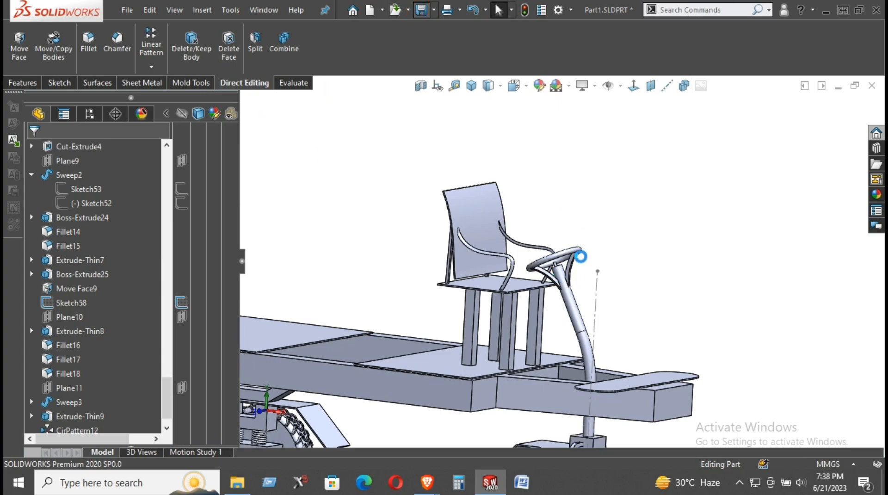
Step: Begin a symmetric fillet on one spoke's end edge at the steering wheel rim and set the radius to 35 mm
{"action": "scroll", "coordinate": [597, 278], "scroll_direction": "down", "scroll_amount": 8}
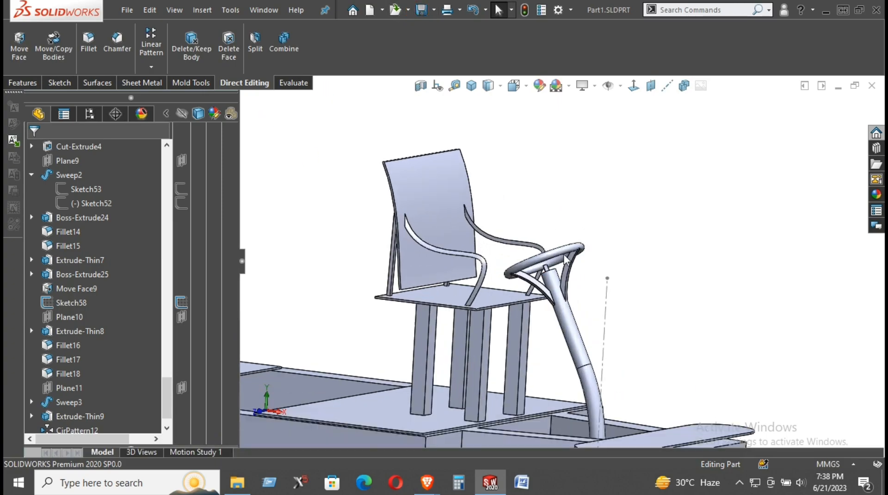
{"action": "left_click", "coordinate": [628, 242]}
{"action": "left_click", "coordinate": [747, 196]}
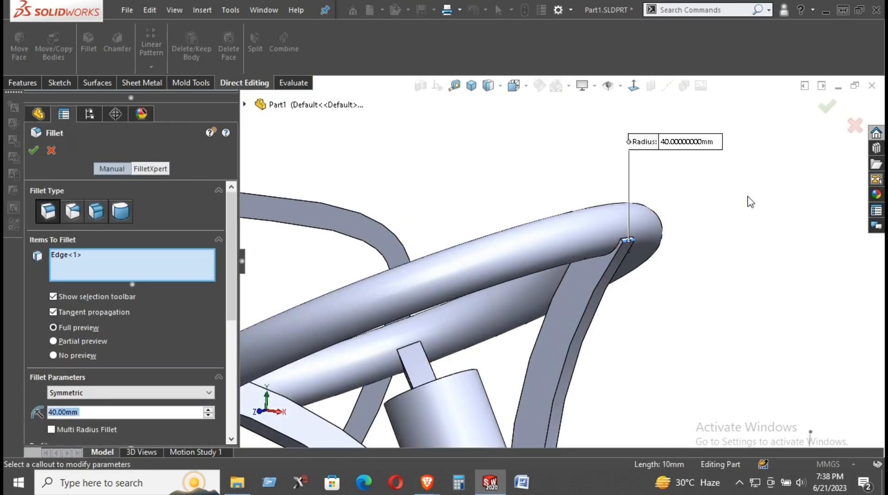
{"action": "mouse_move", "coordinate": [410, 314]}
{"action": "middle_mouse_down"}
{"action": "mouse_move", "coordinate": [393, 337]}
{"action": "mouse_move", "coordinate": [399, 323]}
{"action": "middle_mouse_up"}
{"action": "type", "text": "30"}
{"action": "key", "text": "Return"}
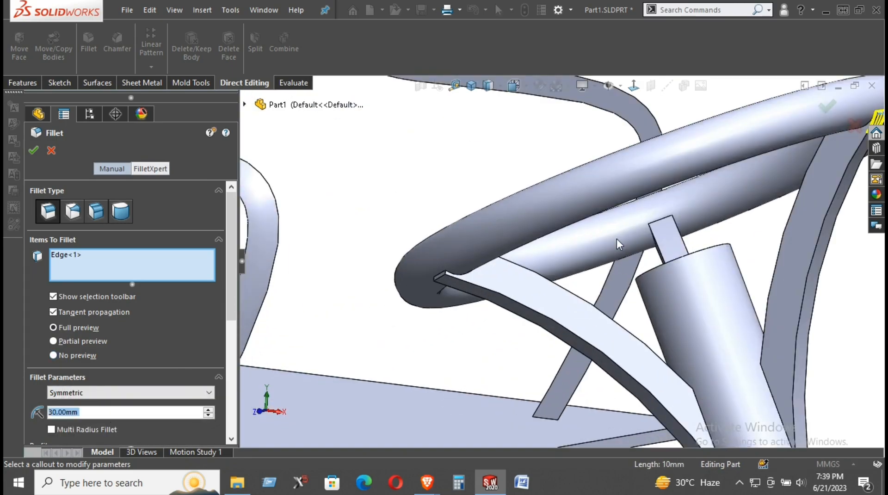
{"action": "scroll", "coordinate": [617, 240], "scroll_direction": "up", "scroll_amount": 4}
{"action": "scroll", "coordinate": [764, 186], "scroll_direction": "down", "scroll_amount": 5}
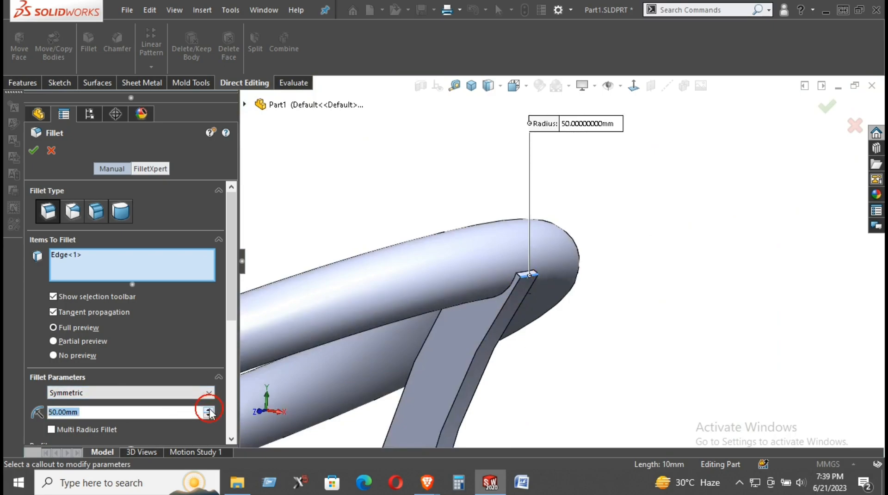
{"action": "type", "text": "35"}
{"action": "key", "text": "Return"}
{"action": "scroll", "coordinate": [593, 341], "scroll_direction": "up", "scroll_amount": 4}
{"action": "scroll", "coordinate": [304, 323], "scroll_direction": "down", "scroll_amount": 3}
{"action": "scroll", "coordinate": [401, 357], "scroll_direction": "up", "scroll_amount": 4}
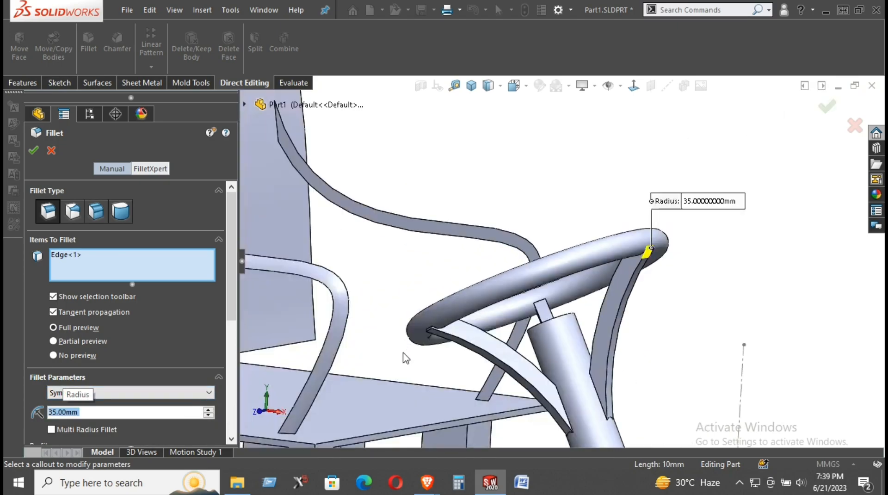
Step: Add the rim-end edges of the other two spokes to the 35 mm fillet and apply it
{"action": "scroll", "coordinate": [429, 357], "scroll_direction": "down", "scroll_amount": 3}
{"action": "scroll", "coordinate": [448, 315], "scroll_direction": "down", "scroll_amount": 3}
{"action": "left_click", "coordinate": [443, 285]}
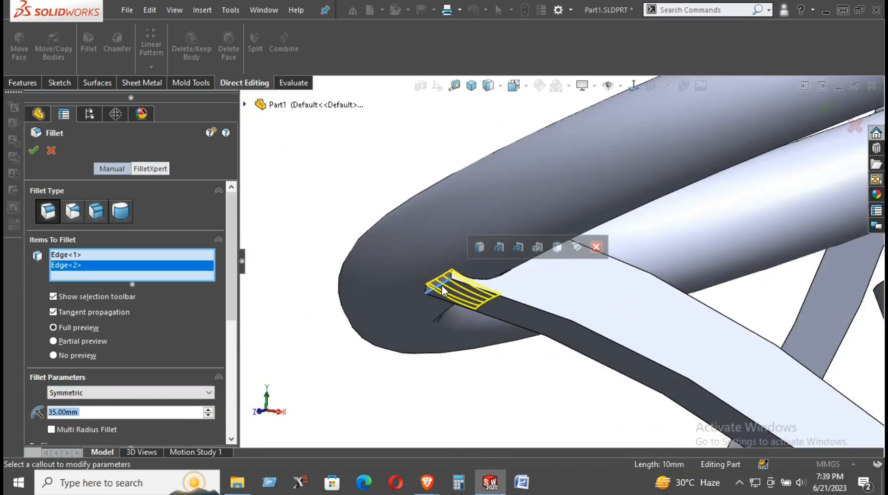
{"action": "scroll", "coordinate": [505, 301], "scroll_direction": "up", "scroll_amount": 2}
{"action": "middle_click_drag", "start_coordinate": [504, 300], "coordinate": [409, 228]}
{"action": "scroll", "coordinate": [433, 227], "scroll_direction": "down", "scroll_amount": 2}
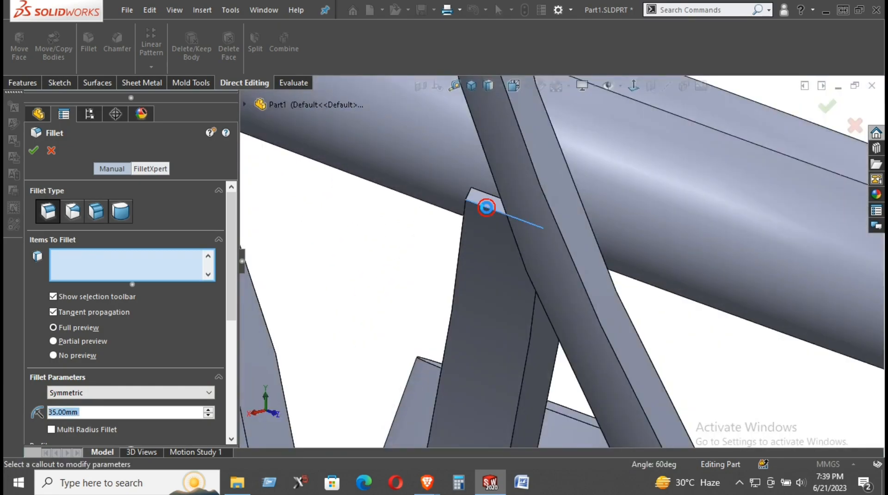
{"action": "left_click", "coordinate": [485, 203]}
{"action": "left_click", "coordinate": [34, 149]}
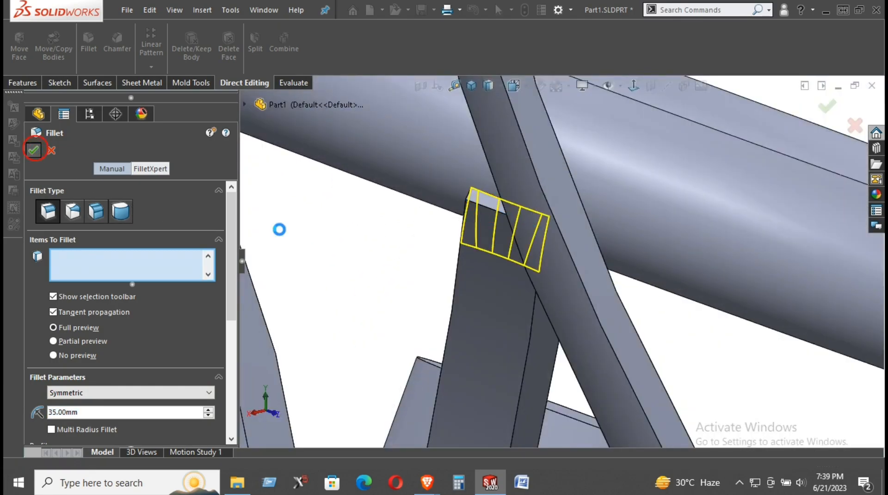
Step: Fillet the top face of the steering column with a 15 mm radius
{"action": "mouse_move", "coordinate": [441, 241]}
{"action": "middle_mouse_down"}
{"action": "mouse_move", "coordinate": [339, 234]}
{"action": "mouse_move", "coordinate": [509, 252]}
{"action": "mouse_move", "coordinate": [452, 238]}
{"action": "middle_mouse_up"}
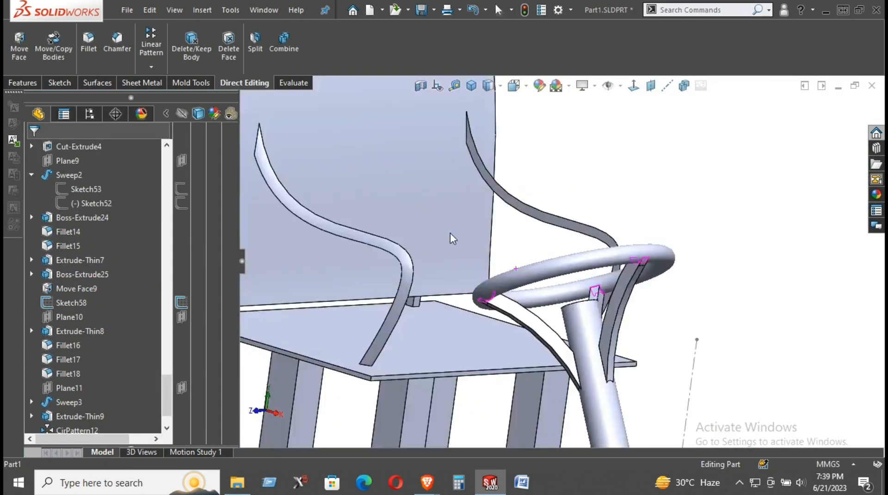
{"action": "scroll", "coordinate": [690, 268], "scroll_direction": "down", "scroll_amount": 8}
{"action": "middle_click_drag", "start_coordinate": [652, 288], "coordinate": [675, 344]}
{"action": "scroll", "coordinate": [702, 302], "scroll_direction": "up", "scroll_amount": 5}
{"action": "scroll", "coordinate": [676, 345], "scroll_direction": "up", "scroll_amount": 5}
{"action": "middle_click_drag", "start_coordinate": [673, 287], "coordinate": [573, 228]}
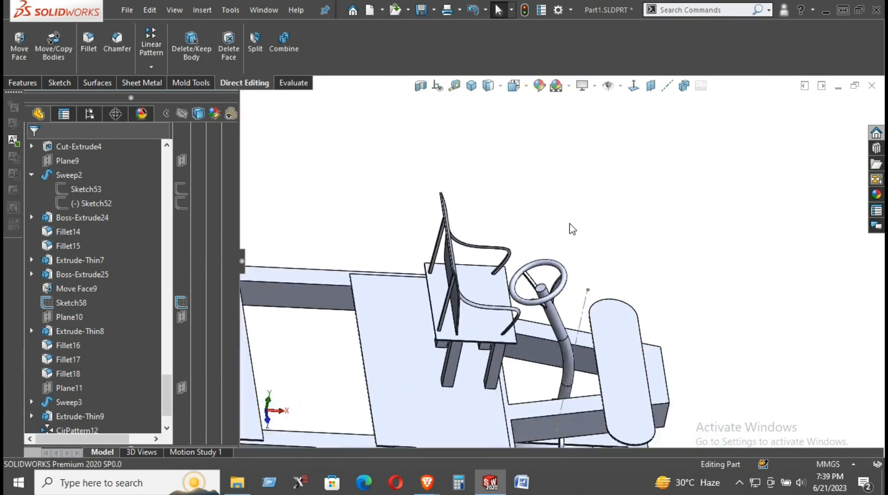
{"action": "scroll", "coordinate": [549, 289], "scroll_direction": "down", "scroll_amount": 5}
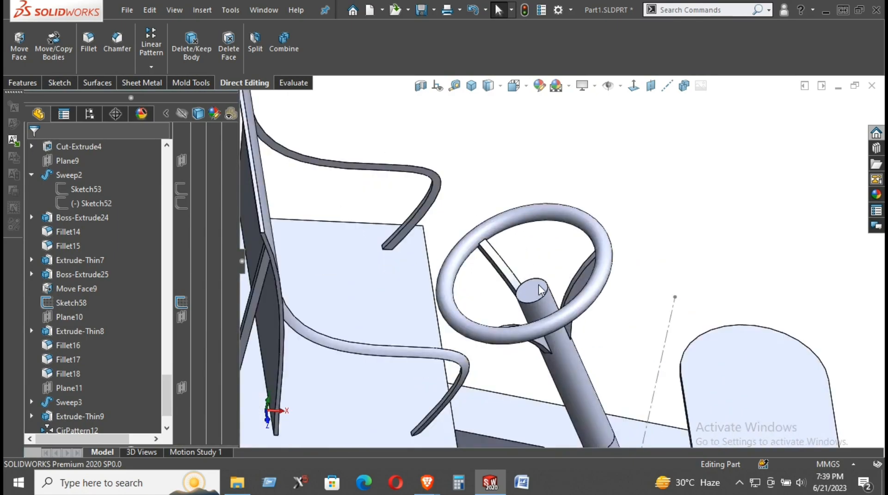
{"action": "left_click", "coordinate": [544, 289]}
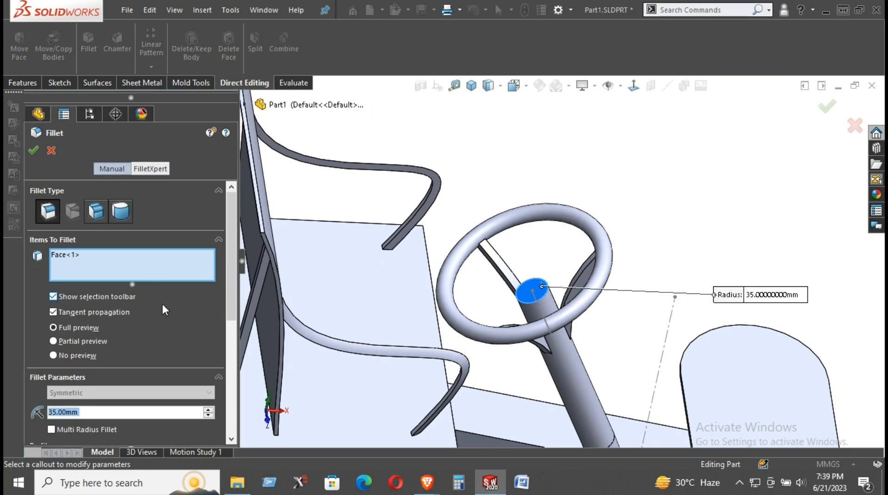
{"action": "type", "text": "10"}
{"action": "key", "text": "Return"}
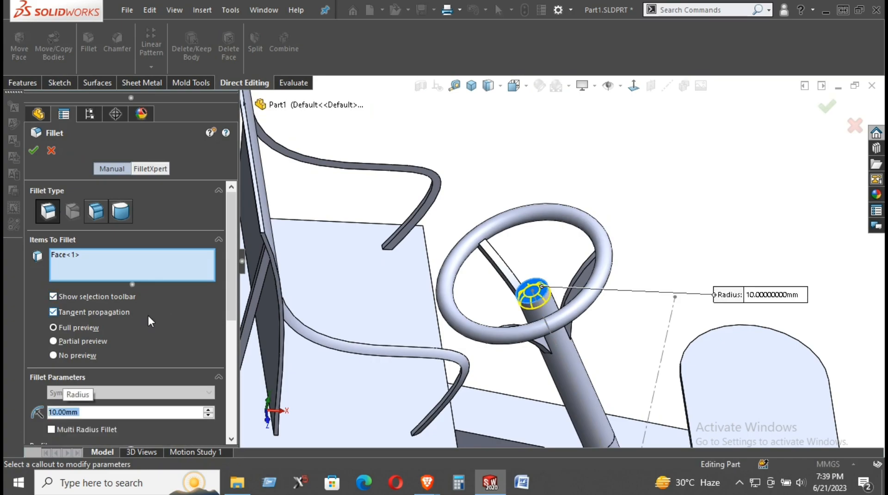
{"action": "type", "text": "15"}
{"action": "key", "text": "Return"}
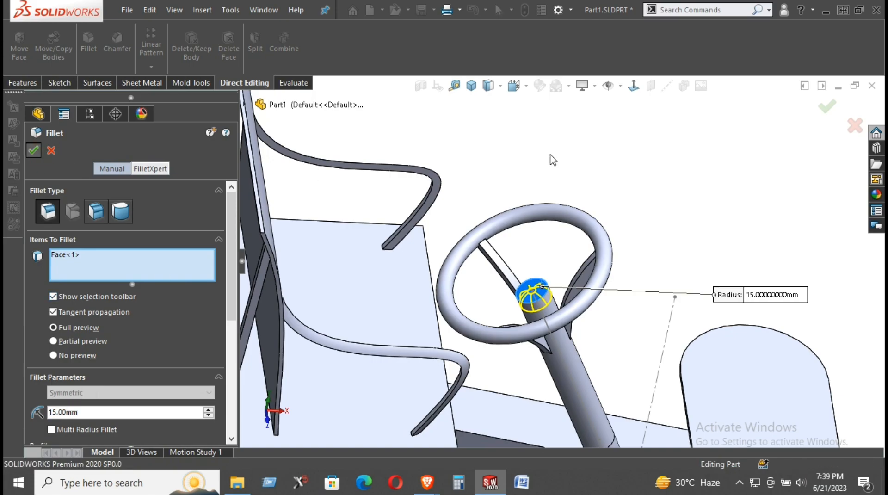
{"action": "key", "text": "Return"}
Step: Examine the vehicle's front end and where the fork's lower end meets the front wheel
{"action": "middle_click_drag", "start_coordinate": [604, 171], "coordinate": [496, 135]}
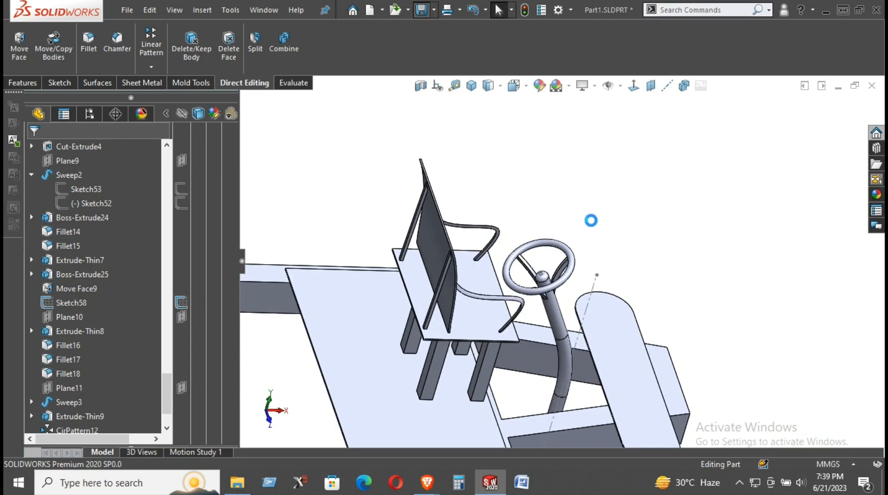
{"action": "scroll", "coordinate": [477, 266], "scroll_direction": "up", "scroll_amount": 5}
{"action": "middle_click_drag", "start_coordinate": [502, 277], "coordinate": [486, 215]}
{"action": "scroll", "coordinate": [491, 240], "scroll_direction": "up", "scroll_amount": 2}
{"action": "scroll", "coordinate": [532, 373], "scroll_direction": "down", "scroll_amount": 3}
{"action": "scroll", "coordinate": [556, 347], "scroll_direction": "down", "scroll_amount": 8}
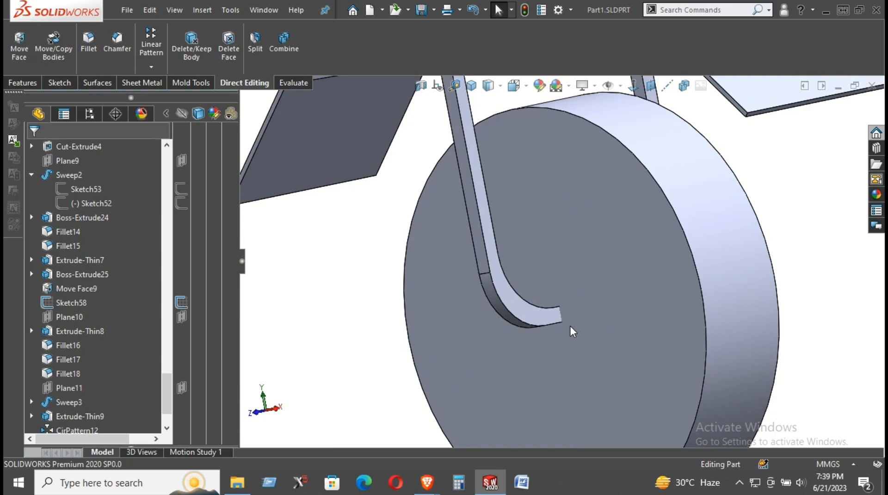
{"action": "scroll", "coordinate": [539, 307], "scroll_direction": "up", "scroll_amount": 5}
{"action": "scroll", "coordinate": [551, 296], "scroll_direction": "down", "scroll_amount": 6}
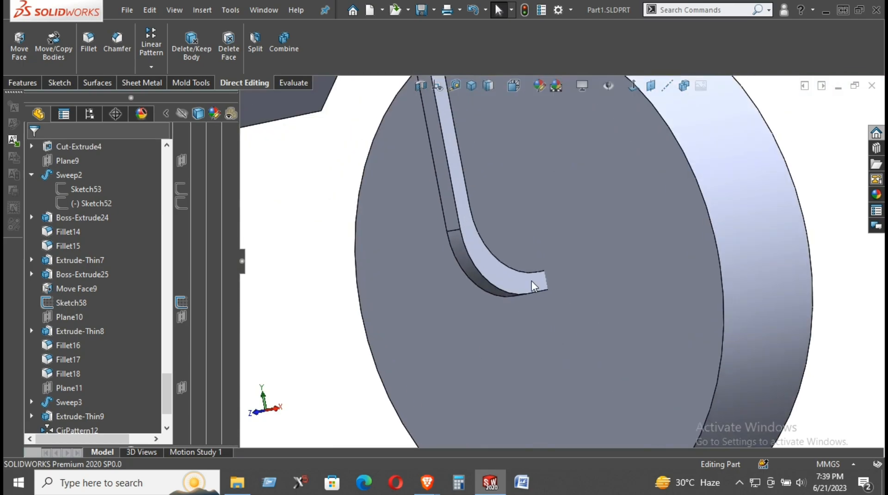
{"action": "scroll", "coordinate": [555, 281], "scroll_direction": "up", "scroll_amount": 6}
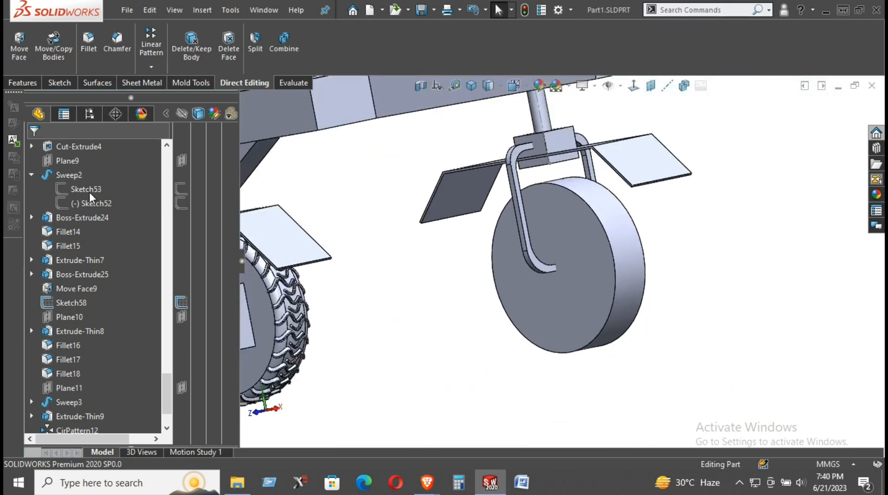
Step: Start a new sketch on the Front Plane and view it straight on at the front wheel
{"action": "scroll", "coordinate": [88, 202], "scroll_direction": "up", "scroll_amount": 15}
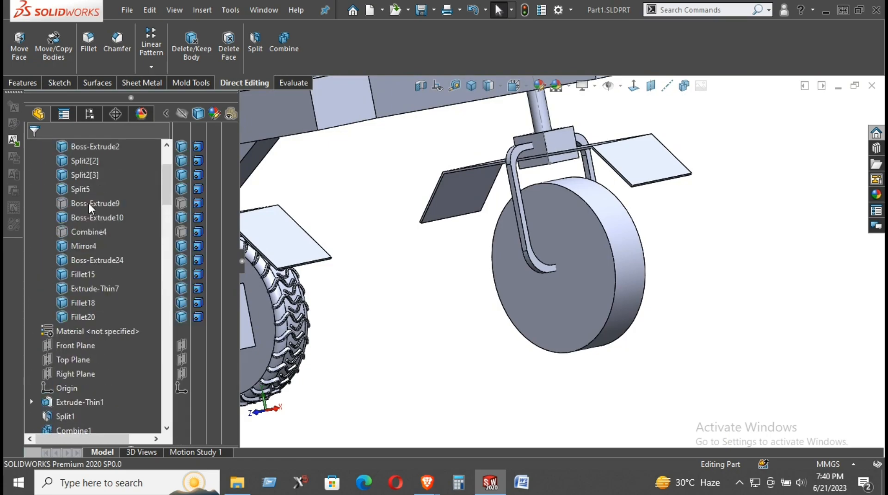
{"action": "scroll", "coordinate": [89, 204], "scroll_direction": "up", "scroll_amount": 3}
{"action": "scroll", "coordinate": [104, 273], "scroll_direction": "down", "scroll_amount": 5}
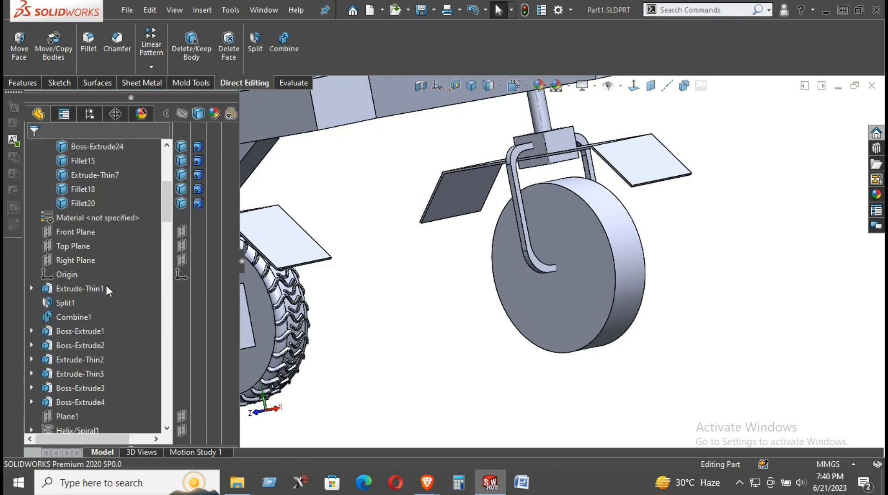
{"action": "left_click", "coordinate": [71, 231]}
{"action": "left_click", "coordinate": [88, 206]}
{"action": "left_click", "coordinate": [638, 86]}
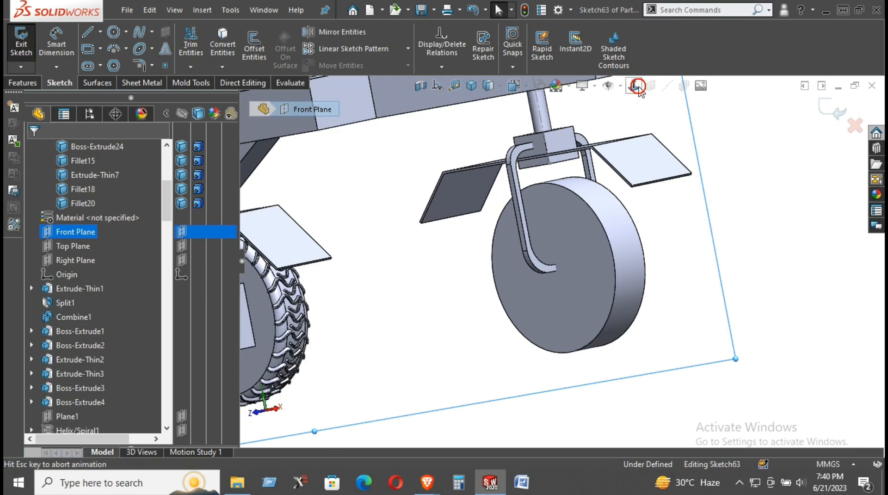
{"action": "scroll", "coordinate": [770, 298], "scroll_direction": "down", "scroll_amount": 6}
{"action": "scroll", "coordinate": [579, 337], "scroll_direction": "down", "scroll_amount": 3}
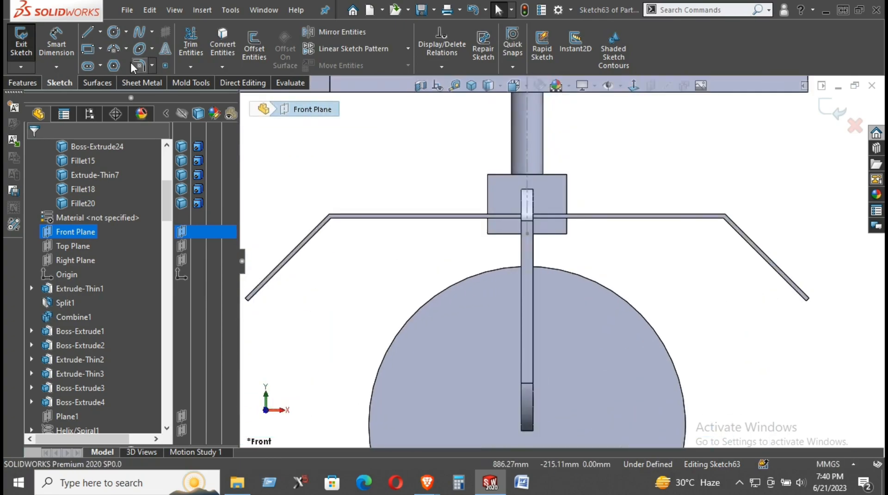
Step: Sketch a circle centred on the front wheel at the fork's lower end and set its diameter to 30 mm
{"action": "left_click", "coordinate": [114, 32]}
{"action": "scroll", "coordinate": [513, 422], "scroll_direction": "down", "scroll_amount": 3}
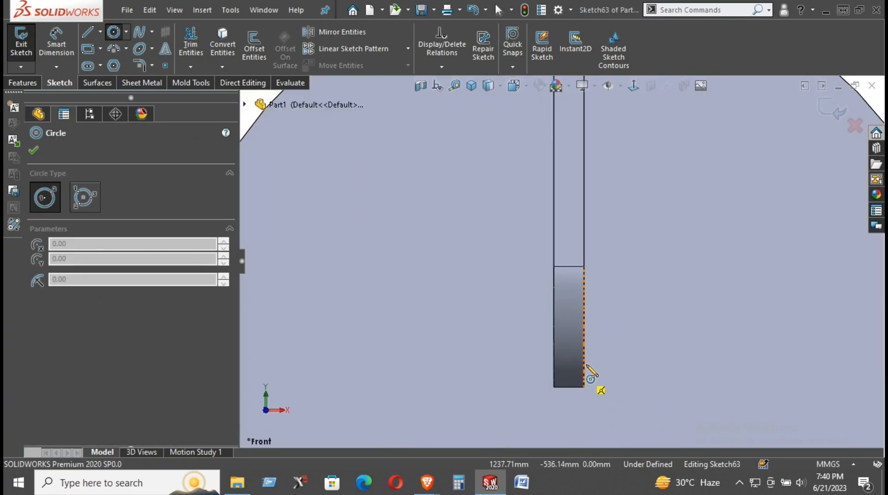
{"action": "scroll", "coordinate": [780, 285], "scroll_direction": "up", "scroll_amount": 3}
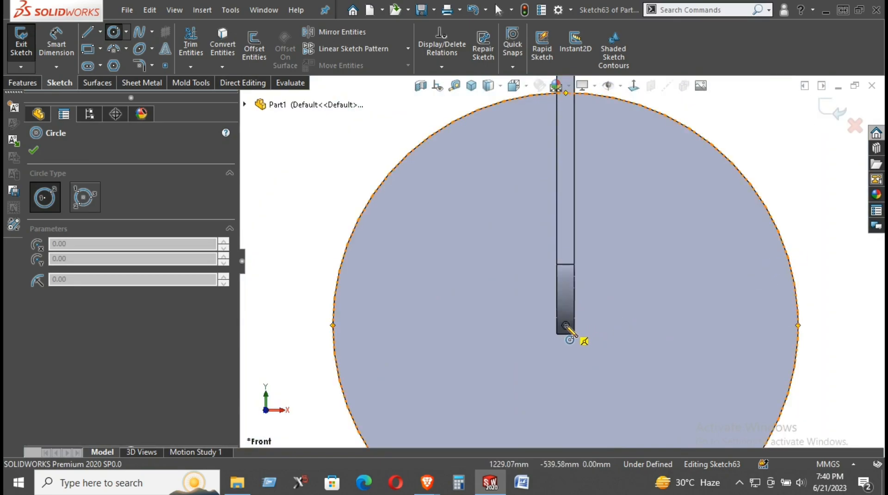
{"action": "left_click", "coordinate": [566, 325]}
{"action": "left_click", "coordinate": [591, 326]}
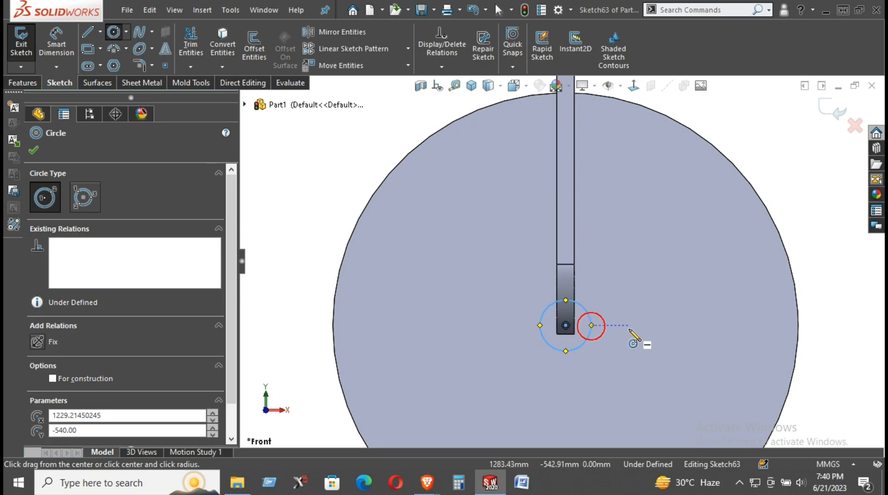
{"action": "right_click_drag", "start_coordinate": [631, 328], "coordinate": [638, 235]}
{"action": "left_click", "coordinate": [590, 332]}
{"action": "left_click", "coordinate": [667, 295]}
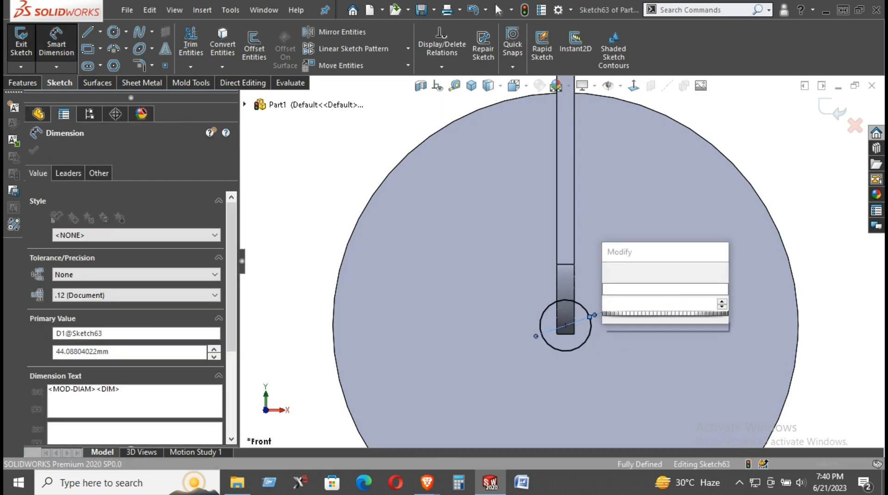
{"action": "key", "text": "Return"}
{"action": "middle_click_drag", "start_coordinate": [638, 299], "coordinate": [618, 303]}
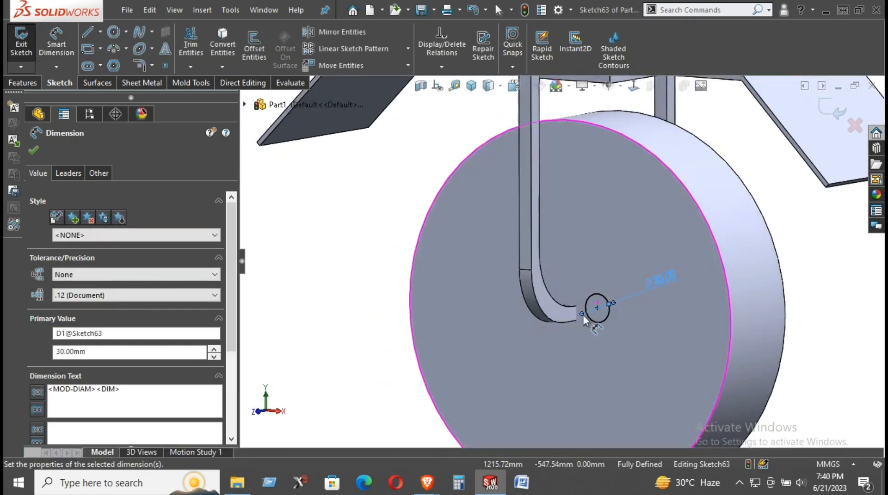
Step: Set up a boss extrusion of the circle with Merge result off and a Mid Plane end condition
{"action": "left_click", "coordinate": [23, 83]}
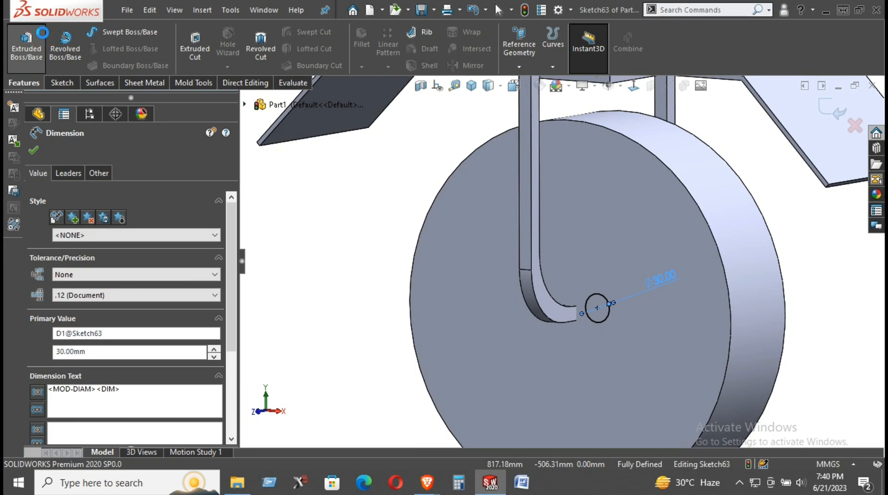
{"action": "left_click", "coordinate": [43, 32]}
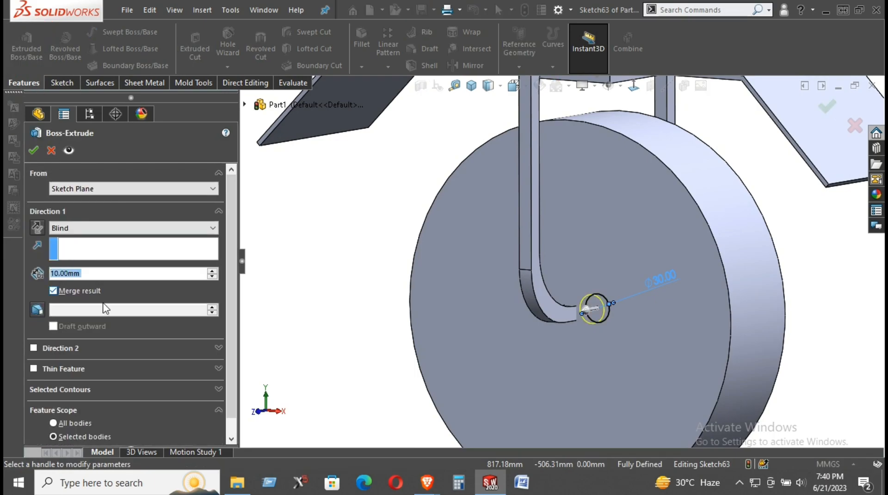
{"action": "left_click", "coordinate": [73, 291]}
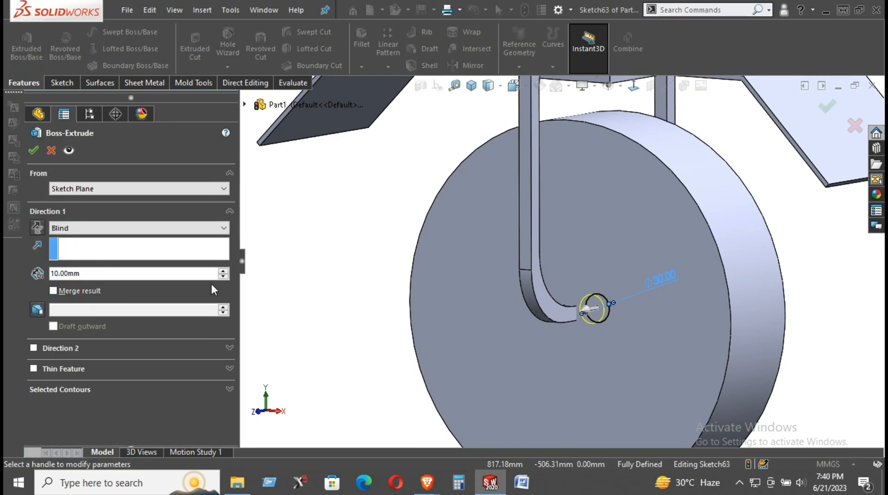
{"action": "left_click", "coordinate": [97, 228]}
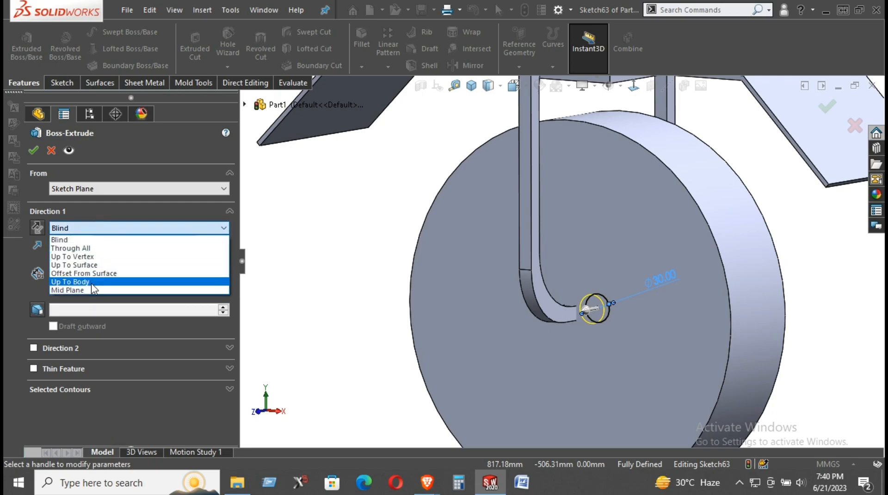
{"action": "left_click", "coordinate": [89, 287]}
Step: Set the mid-plane extrusion depth to 150 mm and create the front wheel axle as a separate body
{"action": "middle_click_drag", "start_coordinate": [536, 237], "coordinate": [282, 280]}
{"action": "left_click", "coordinate": [225, 273]}
{"action": "left_click", "coordinate": [225, 272]}
{"action": "left_click", "coordinate": [225, 272]}
{"action": "left_click", "coordinate": [224, 273]}
{"action": "left_click", "coordinate": [225, 272]}
{"action": "left_click", "coordinate": [225, 273]}
{"action": "left_click", "coordinate": [224, 273]}
{"action": "left_click", "coordinate": [225, 272]}
{"action": "left_click", "coordinate": [225, 272]}
{"action": "middle_click_drag", "start_coordinate": [539, 274], "coordinate": [334, 291]}
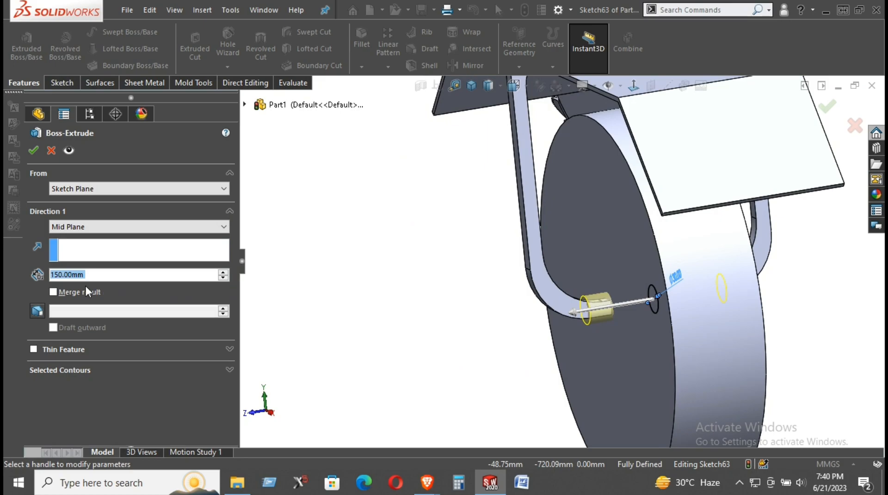
{"action": "left_click", "coordinate": [38, 154]}
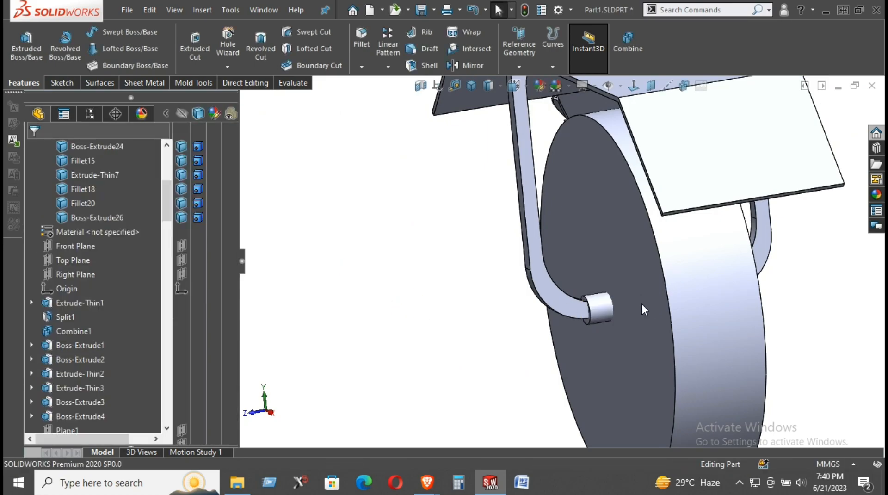
Step: Combine the front wheel axle with the fork body using the Add operation
{"action": "scroll", "coordinate": [645, 309], "scroll_direction": "down", "scroll_amount": 5}
{"action": "left_click", "coordinate": [544, 289]}
{"action": "left_click", "coordinate": [254, 251]}
{"action": "left_click", "coordinate": [263, 83]}
{"action": "left_click", "coordinate": [286, 42]}
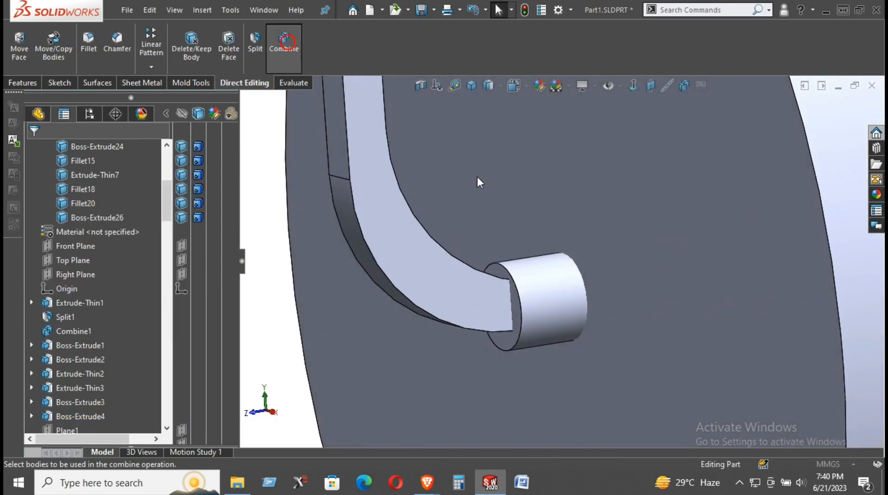
{"action": "left_click", "coordinate": [542, 308]}
{"action": "left_click", "coordinate": [456, 287]}
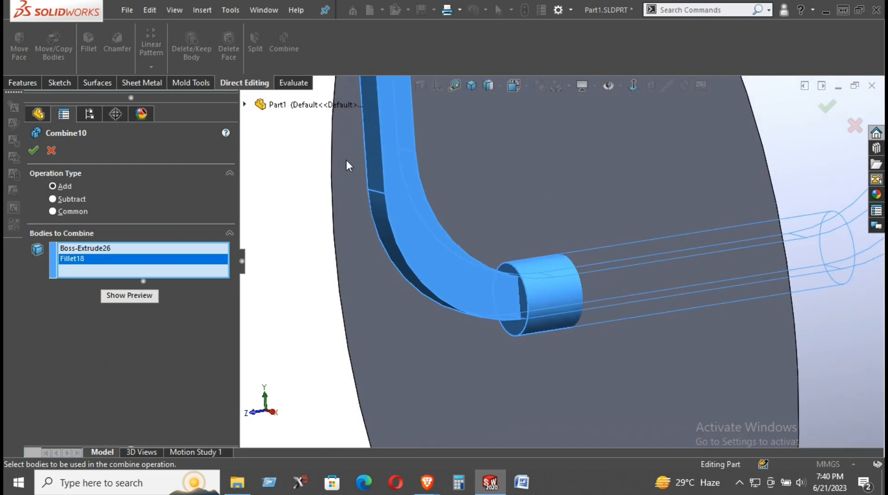
{"action": "scroll", "coordinate": [347, 164], "scroll_direction": "up", "scroll_amount": 10}
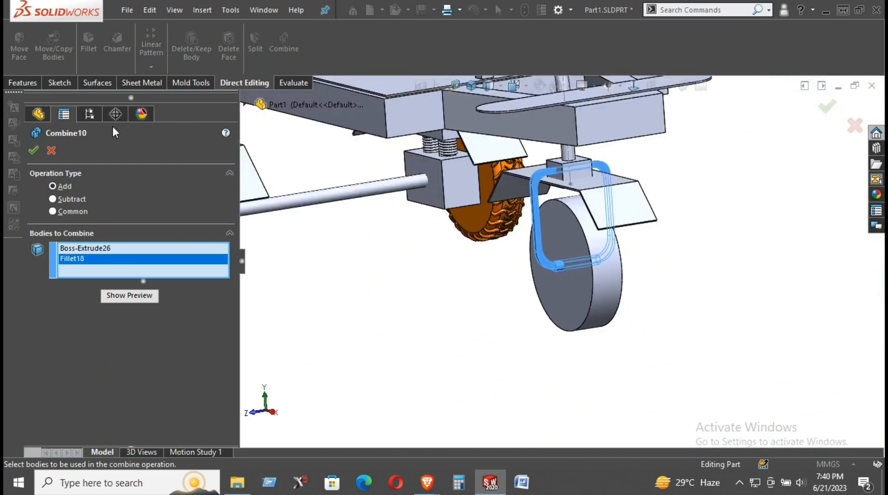
{"action": "left_click", "coordinate": [36, 152]}
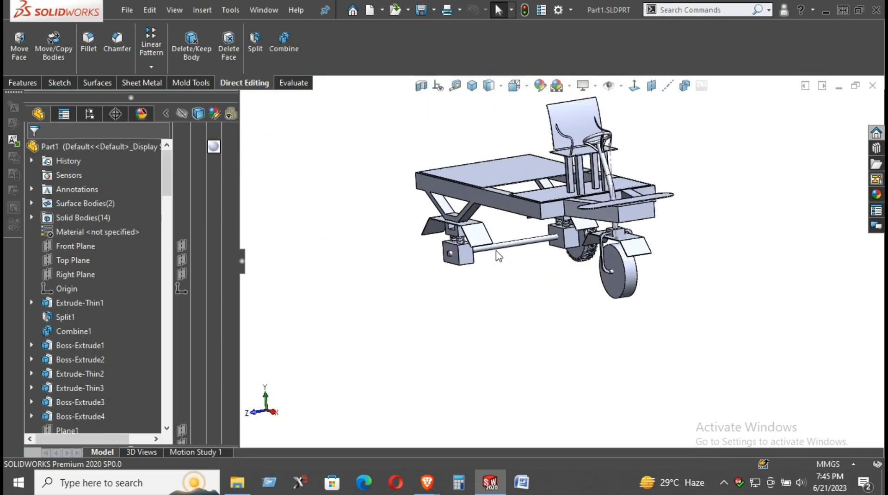
Step: Start a sketch on the front wheel's side face and convert the axle's circular outline into it
{"action": "scroll", "coordinate": [499, 256], "scroll_direction": "down", "scroll_amount": 5}
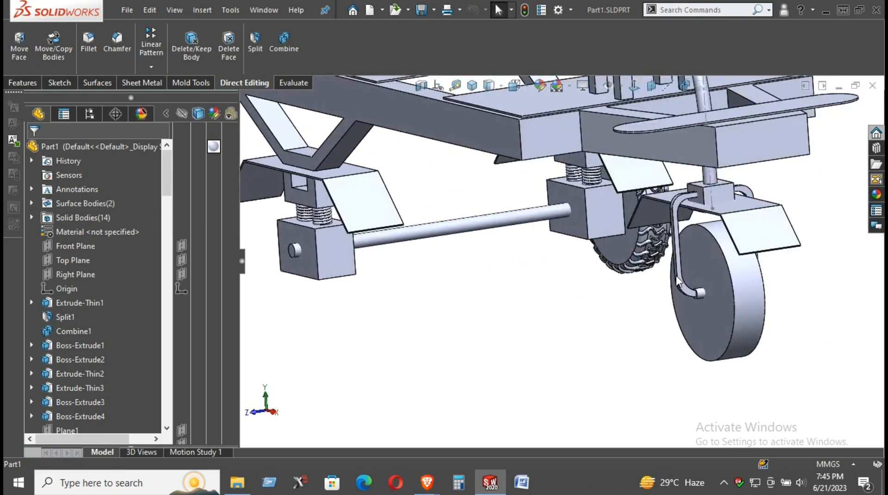
{"action": "scroll", "coordinate": [677, 280], "scroll_direction": "down", "scroll_amount": 3}
{"action": "scroll", "coordinate": [700, 293], "scroll_direction": "down", "scroll_amount": 2}
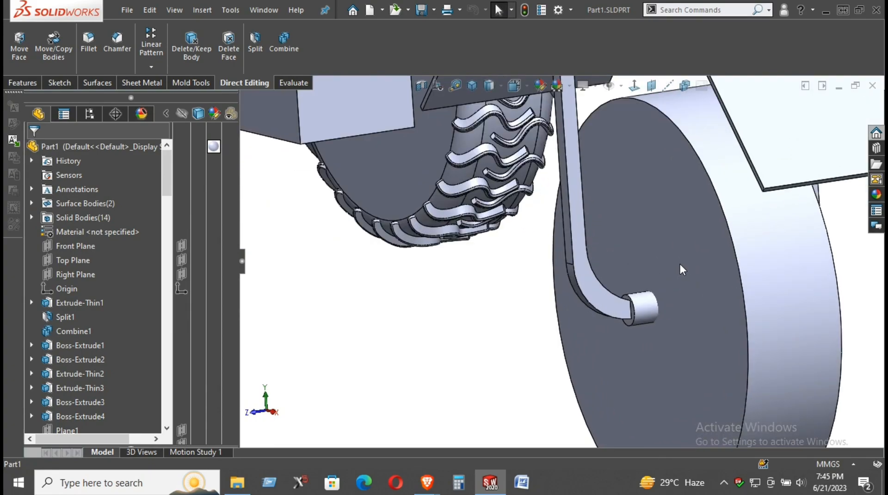
{"action": "scroll", "coordinate": [663, 303], "scroll_direction": "down", "scroll_amount": 2}
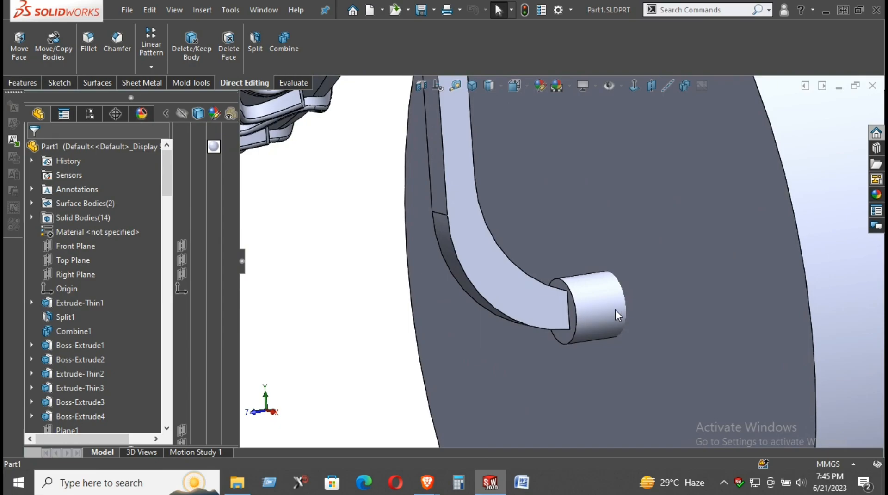
{"action": "right_click", "coordinate": [681, 256]}
{"action": "left_click", "coordinate": [712, 202]}
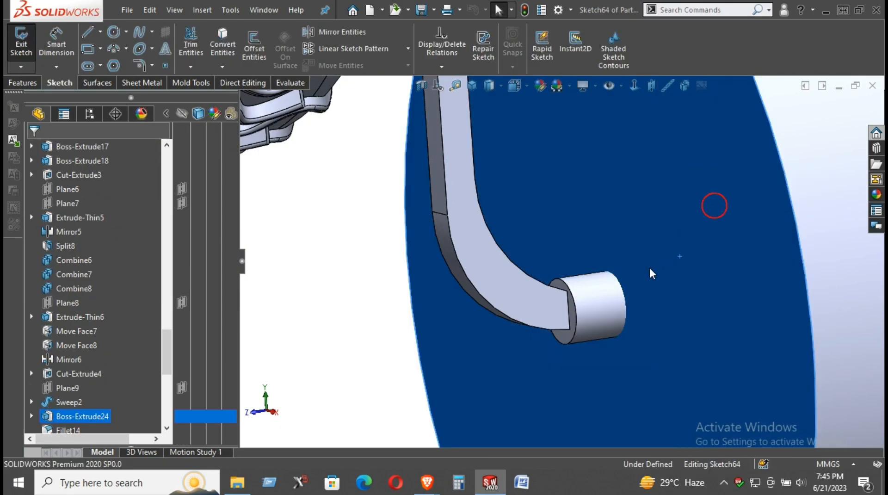
{"action": "left_click", "coordinate": [577, 308]}
{"action": "left_click", "coordinate": [223, 41]}
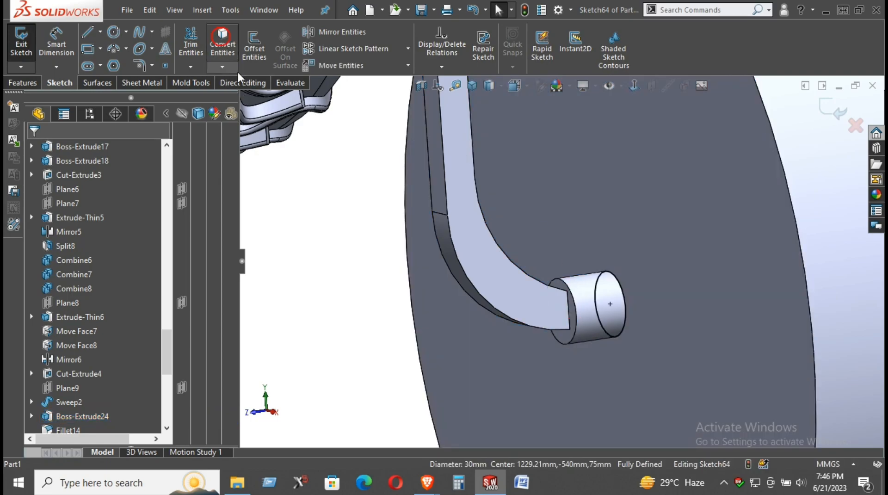
Step: Hide the combined fork and axle body and cut the circle through the front wheel with a Blind depth of 191 mm
{"action": "right_click", "coordinate": [576, 279]}
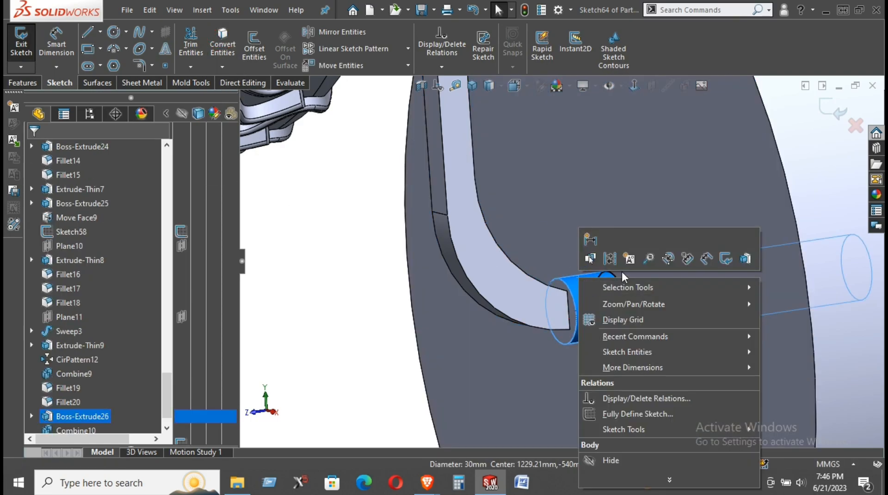
{"action": "left_click", "coordinate": [634, 462]}
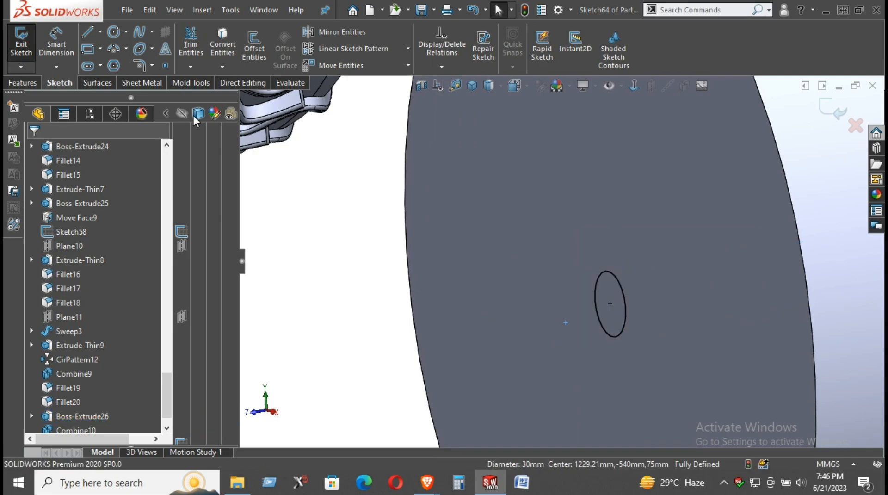
{"action": "left_click", "coordinate": [25, 82]}
{"action": "left_click", "coordinate": [199, 40]}
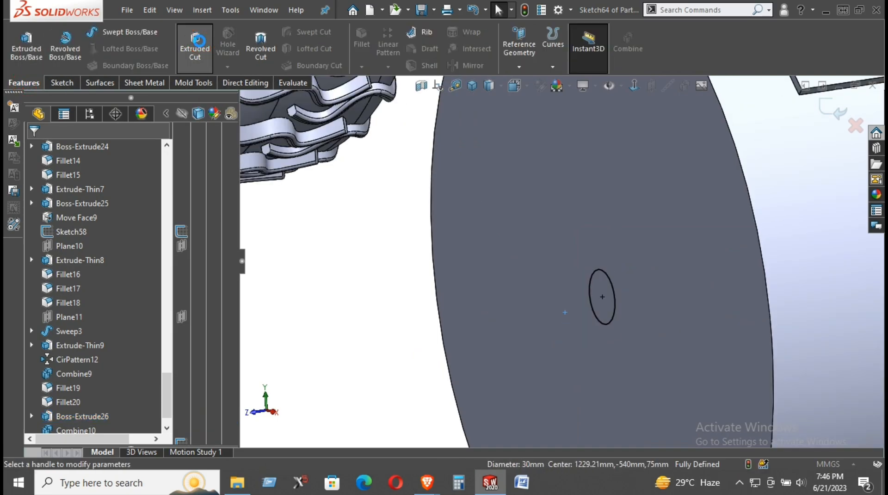
{"action": "scroll", "coordinate": [609, 269], "scroll_direction": "up", "scroll_amount": 3}
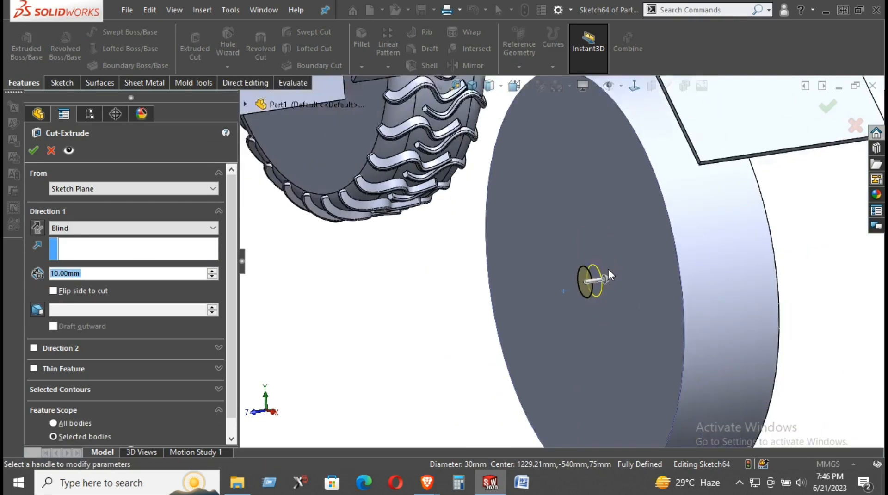
{"action": "left_click_drag", "start_coordinate": [609, 277], "coordinate": [702, 262]}
{"action": "middle_click_drag", "start_coordinate": [721, 229], "coordinate": [697, 235]}
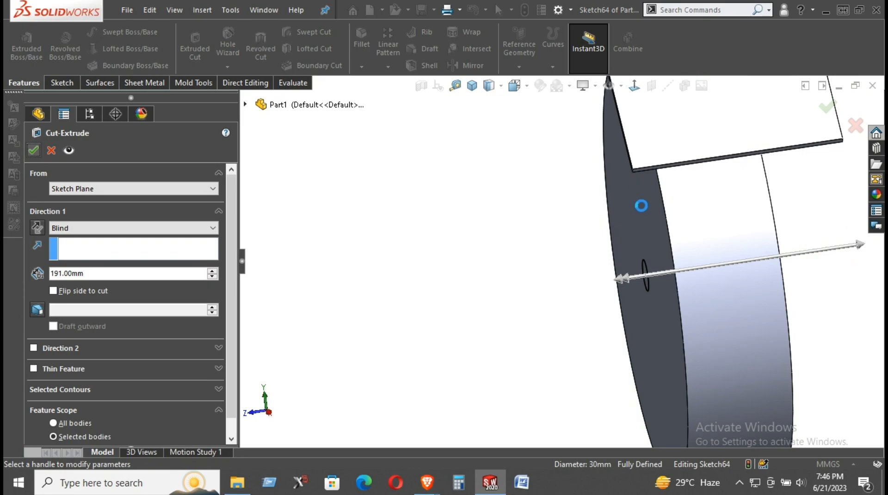
Step: Fillet the edges of the front wheel's axle hole on both sides with a 10 mm radius
{"action": "scroll", "coordinate": [622, 279], "scroll_direction": "down", "scroll_amount": 4}
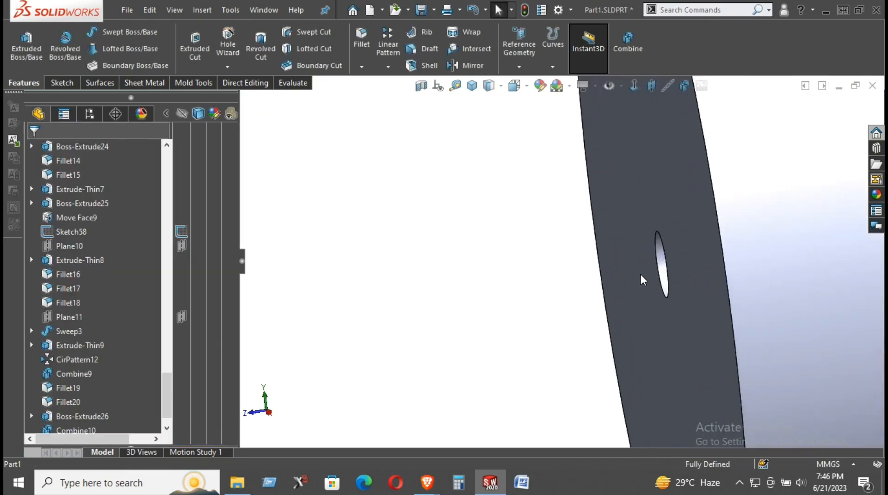
{"action": "middle_click_drag", "start_coordinate": [641, 273], "coordinate": [708, 272]}
{"action": "left_click", "coordinate": [707, 284]}
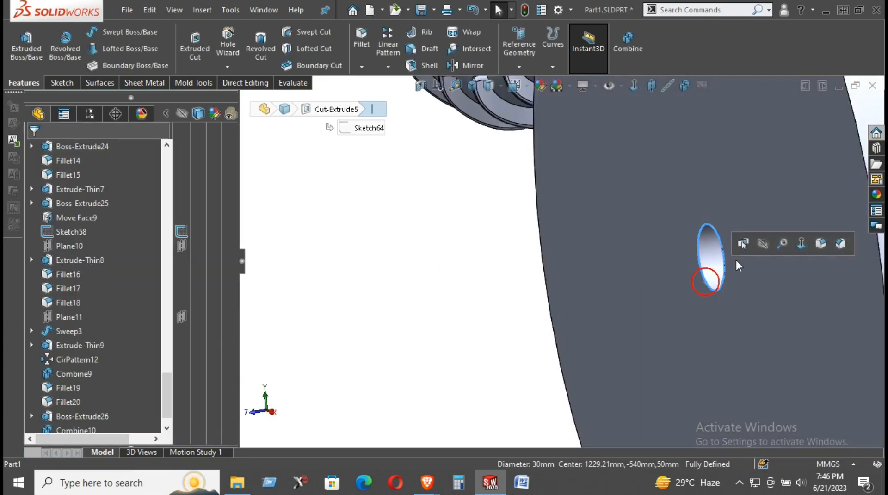
{"action": "left_click", "coordinate": [816, 243]}
{"action": "scroll", "coordinate": [757, 243], "scroll_direction": "up", "scroll_amount": 4}
{"action": "middle_click_drag", "start_coordinate": [721, 244], "coordinate": [644, 256]}
{"action": "scroll", "coordinate": [844, 237], "scroll_direction": "up", "scroll_amount": 4}
{"action": "scroll", "coordinate": [792, 258], "scroll_direction": "down", "scroll_amount": 4}
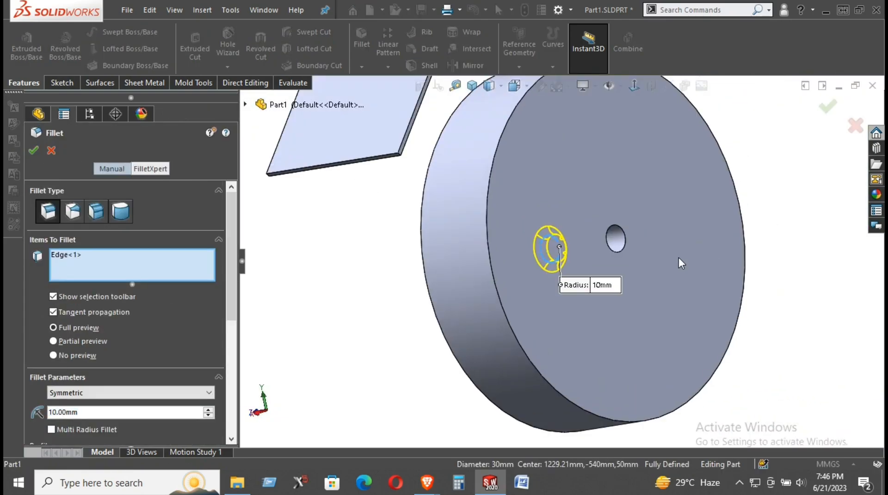
{"action": "left_click", "coordinate": [624, 250]}
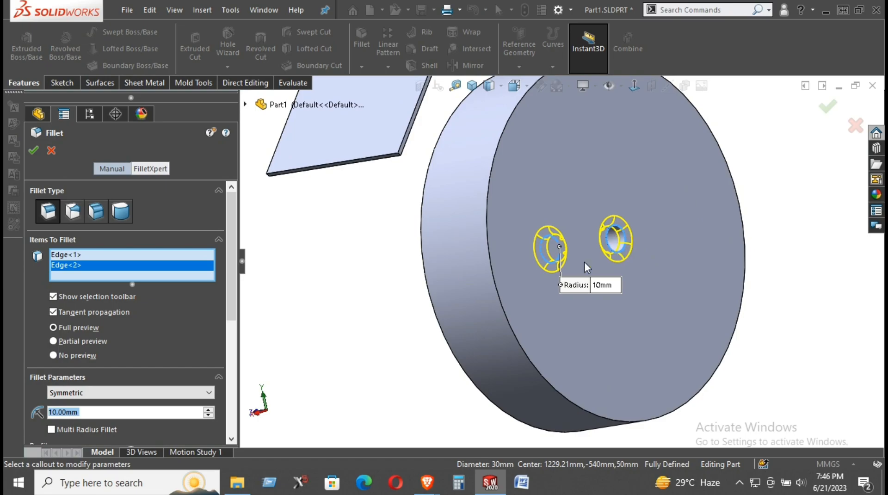
{"action": "left_click", "coordinate": [33, 150]}
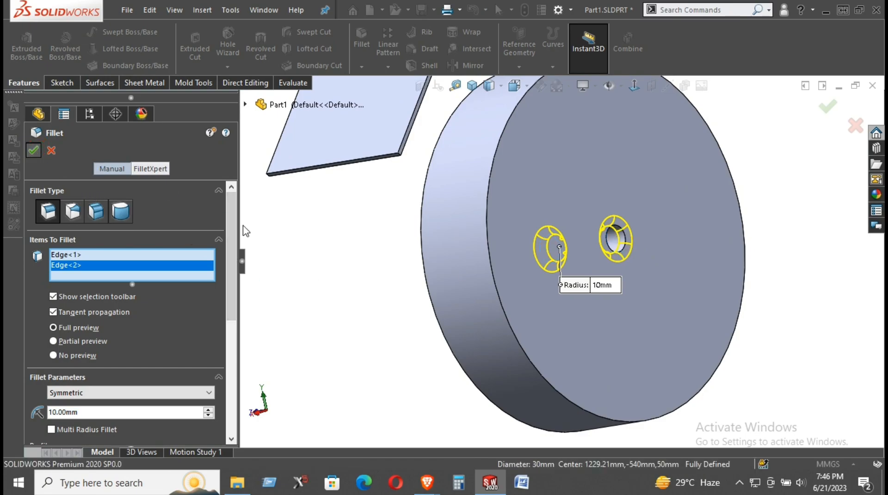
Step: Show the hidden combined fork and axle body again
{"action": "middle_click_drag", "start_coordinate": [327, 258], "coordinate": [412, 254]}
{"action": "scroll", "coordinate": [446, 287], "scroll_direction": "up", "scroll_amount": 8}
{"action": "scroll", "coordinate": [649, 255], "scroll_direction": "down", "scroll_amount": 4}
{"action": "scroll", "coordinate": [651, 265], "scroll_direction": "down", "scroll_amount": 2}
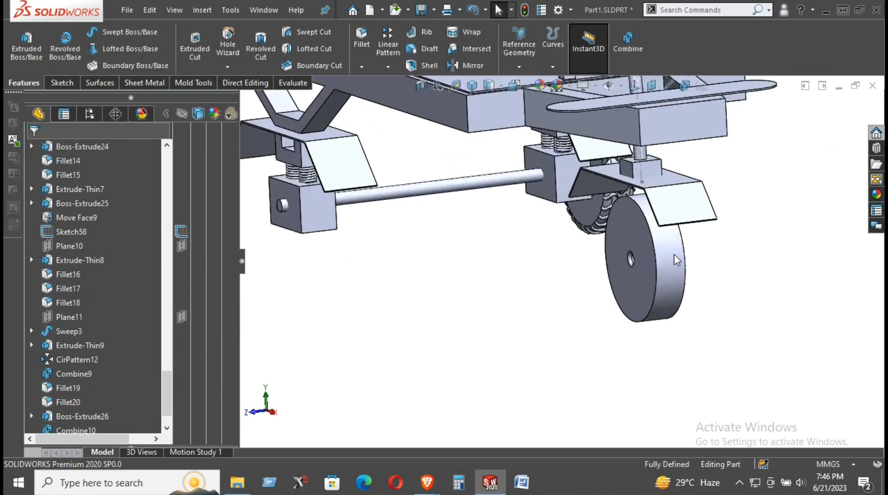
{"action": "scroll", "coordinate": [38, 275], "scroll_direction": "up", "scroll_amount": 15}
{"action": "scroll", "coordinate": [77, 252], "scroll_direction": "up", "scroll_amount": 8}
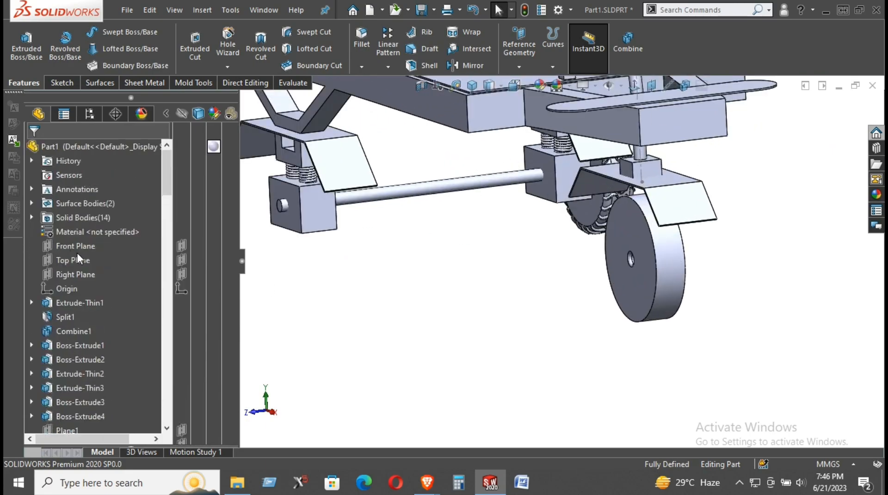
{"action": "left_click", "coordinate": [32, 218]}
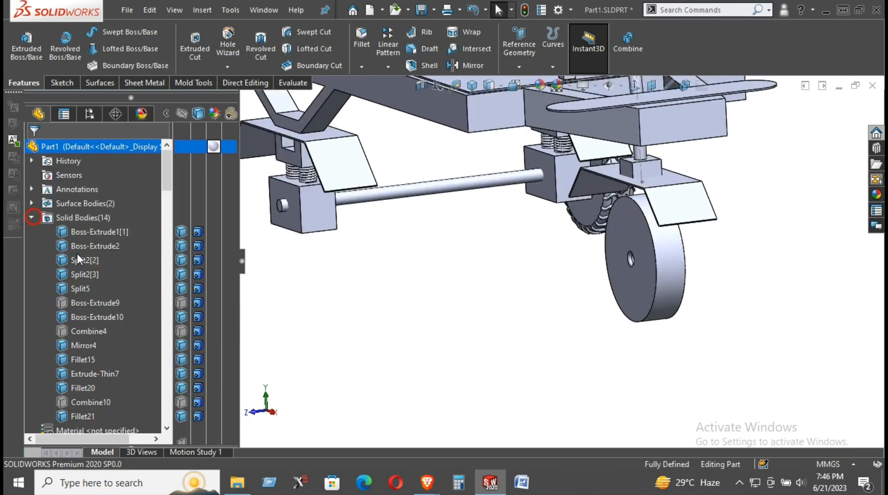
{"action": "left_click", "coordinate": [182, 402]}
{"action": "left_click", "coordinate": [512, 285]}
{"action": "scroll", "coordinate": [546, 274], "scroll_direction": "down", "scroll_amount": 8}
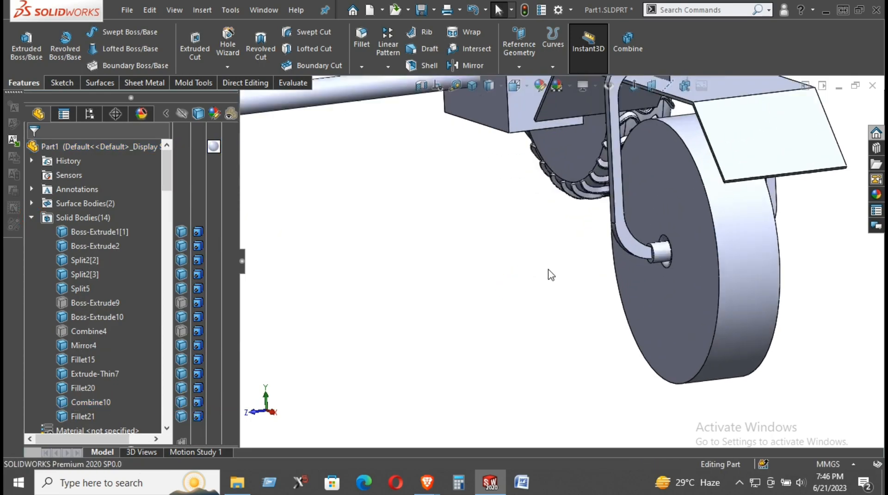
Step: Fillet both outer circular edges of the front wheel with a 20 mm radius
{"action": "middle_click_drag", "start_coordinate": [708, 226], "coordinate": [728, 228]}
{"action": "scroll", "coordinate": [712, 256], "scroll_direction": "up", "scroll_amount": 5}
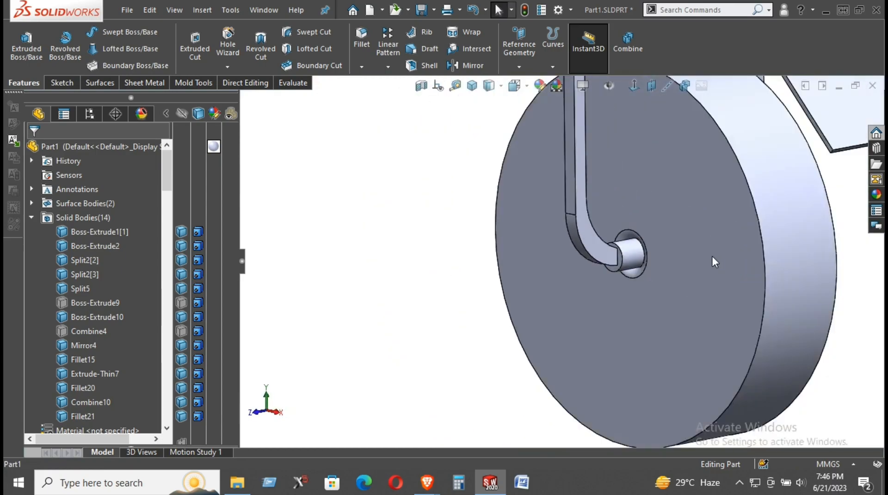
{"action": "left_click", "coordinate": [699, 232]}
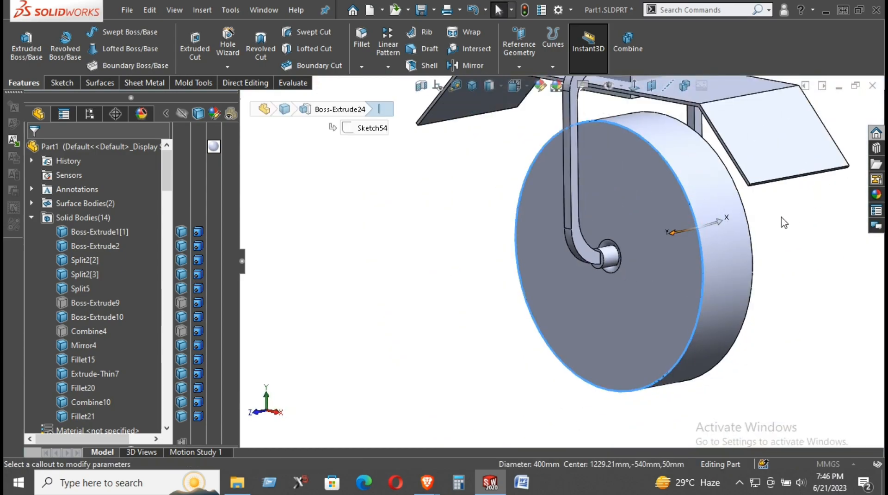
{"action": "left_click", "coordinate": [748, 226]}
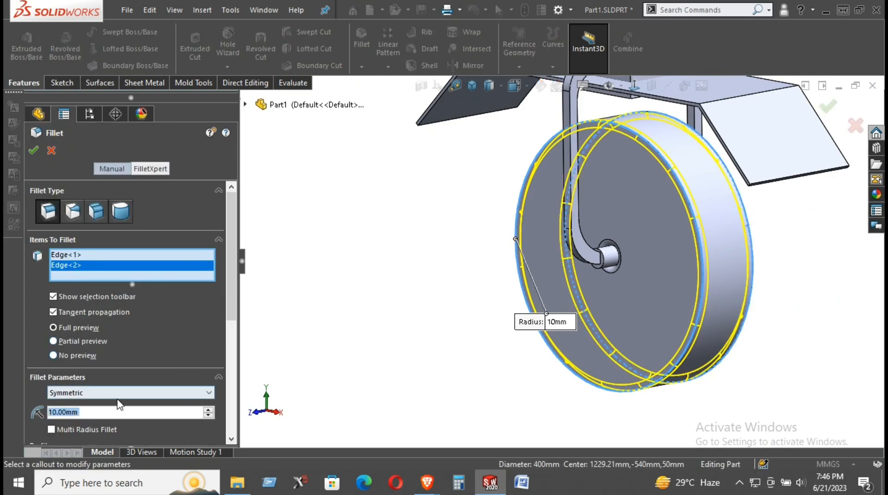
{"action": "type", "text": "25"}
{"action": "key", "text": "Return"}
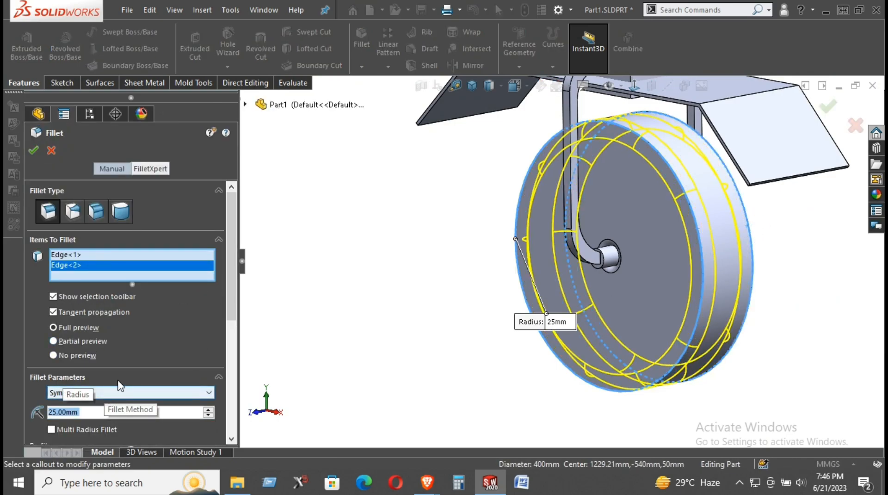
{"action": "type", "text": "20"}
{"action": "key", "text": "Return"}
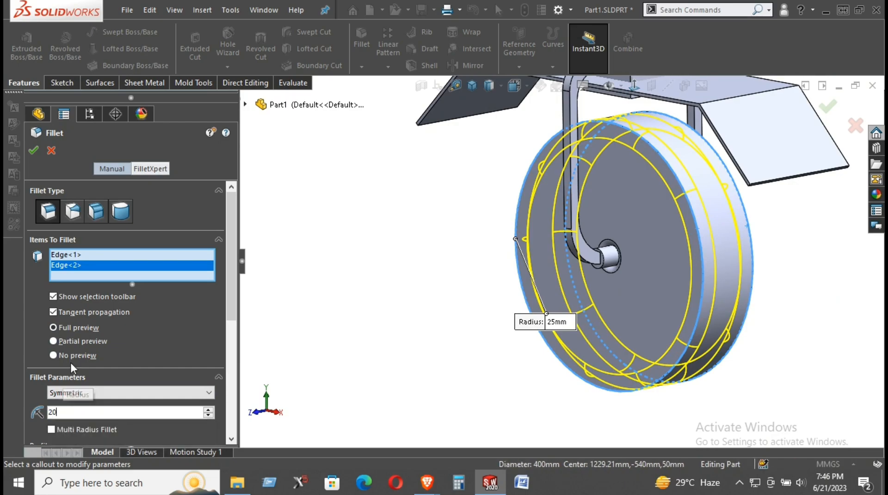
{"action": "left_click", "coordinate": [29, 150]}
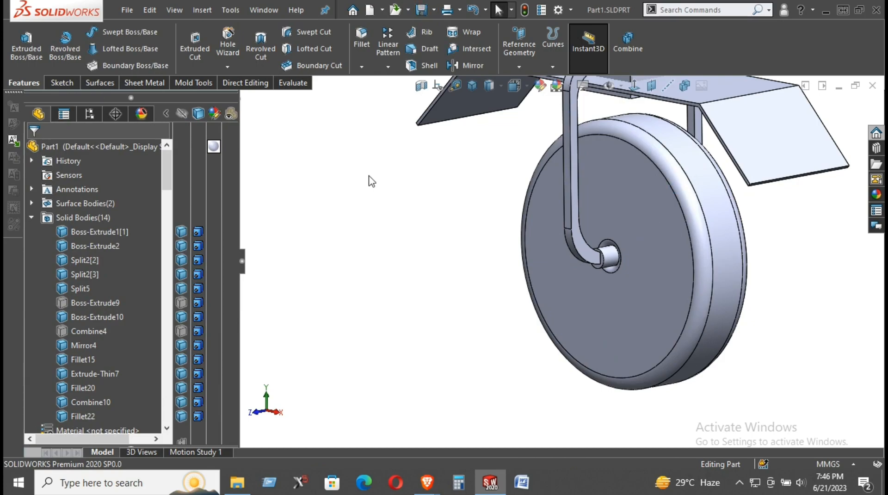
Step: Start a sketch on the front wheel's side face and draw a circle about 293 mm in diameter centred on the axle
{"action": "right_click", "coordinate": [633, 221]}
{"action": "left_click", "coordinate": [665, 173]}
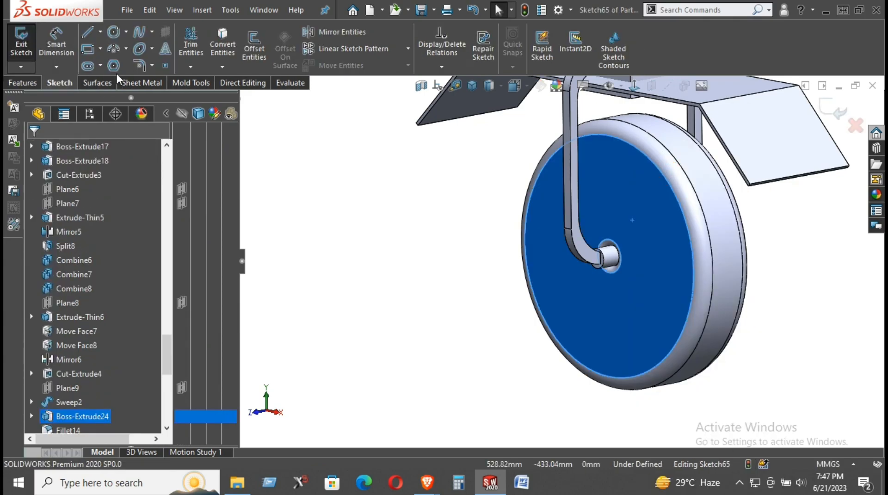
{"action": "left_click", "coordinate": [115, 32]}
{"action": "left_click", "coordinate": [635, 86]}
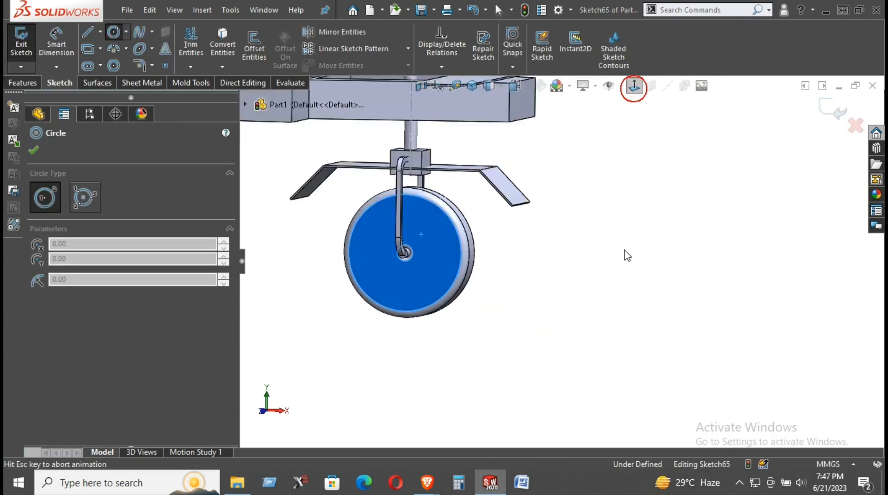
{"action": "scroll", "coordinate": [745, 327], "scroll_direction": "down", "scroll_amount": 10}
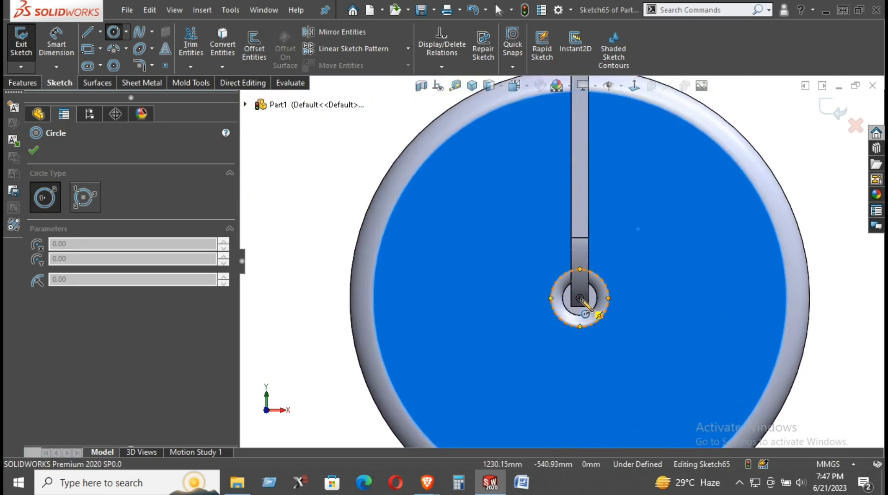
{"action": "left_click", "coordinate": [580, 298]}
{"action": "left_click", "coordinate": [729, 220]}
Step: Dimension the sketched circle on the wheel face and set its diameter to 300 mm
{"action": "right_click_drag", "start_coordinate": [749, 300], "coordinate": [745, 199]}
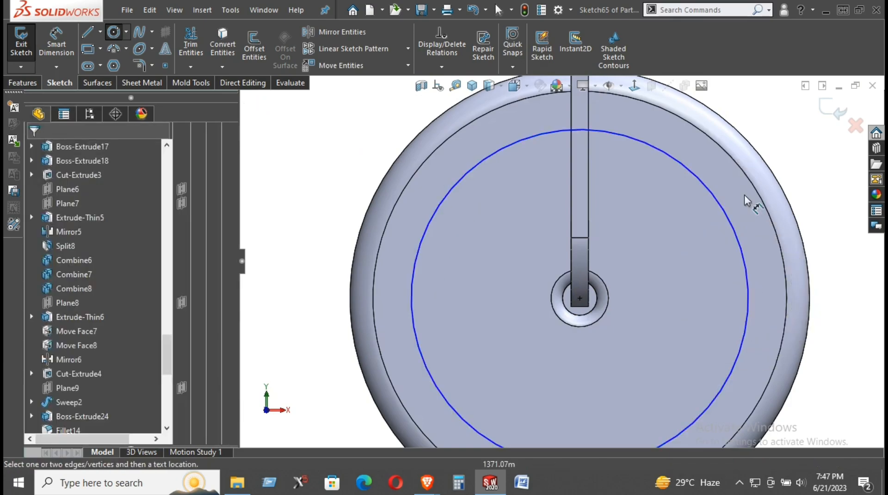
{"action": "left_click", "coordinate": [734, 226]}
{"action": "left_click", "coordinate": [811, 156]}
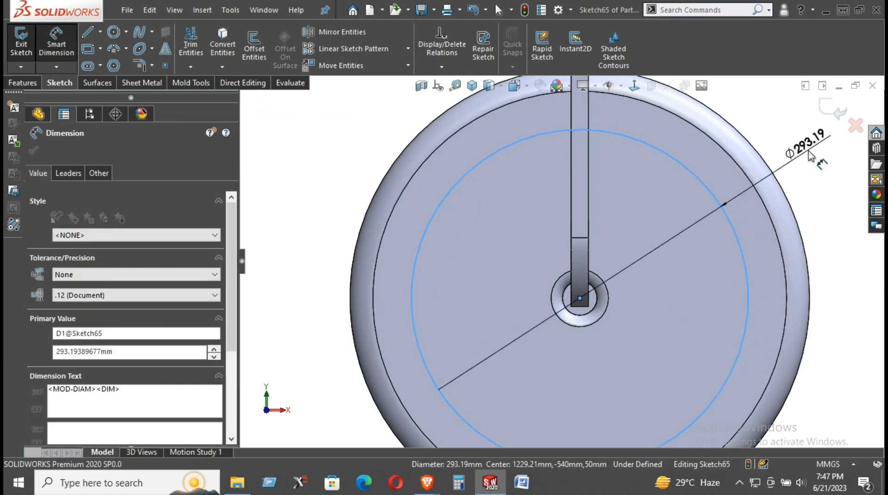
{"action": "type", "text": "300"}
{"action": "key", "text": "Return"}
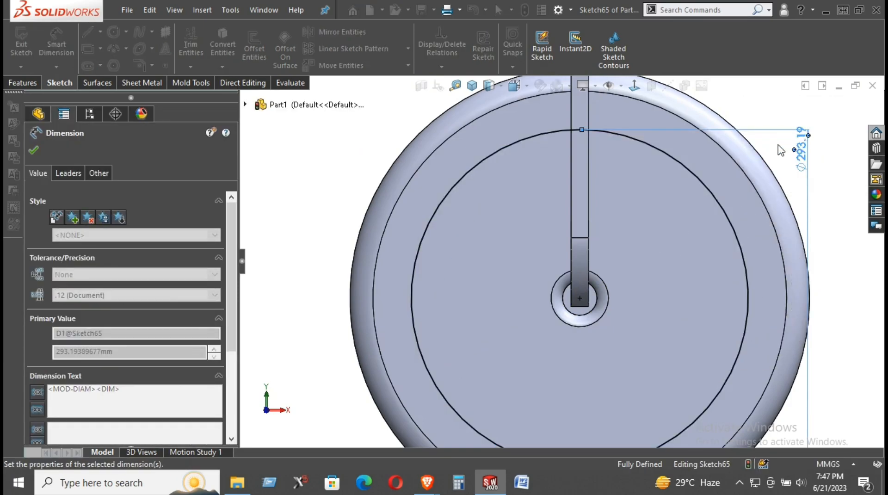
Step: Cut the 250 mm sketched circle 20 mm deep into the front wheel's side face
{"action": "scroll", "coordinate": [550, 192], "scroll_direction": "up", "scroll_amount": 6}
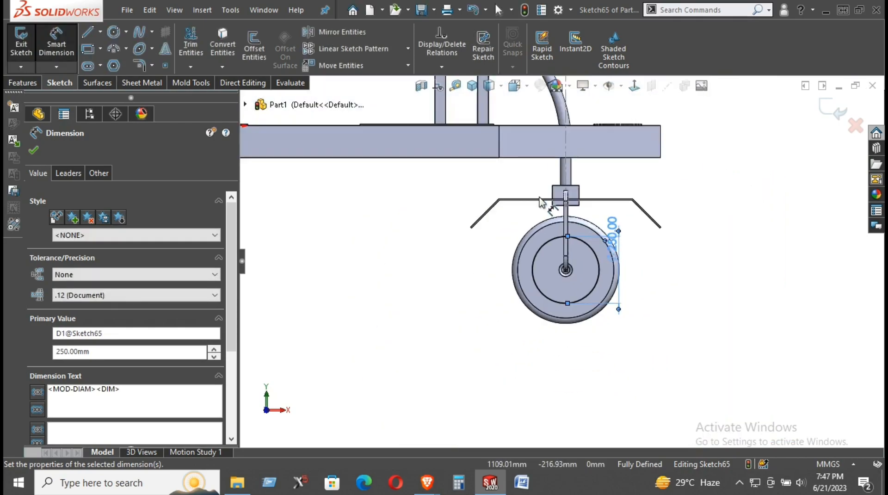
{"action": "mouse_move", "coordinate": [550, 193]}
{"action": "middle_mouse_down"}
{"action": "mouse_move", "coordinate": [406, 207]}
{"action": "mouse_move", "coordinate": [573, 182]}
{"action": "mouse_move", "coordinate": [539, 184]}
{"action": "middle_mouse_up"}
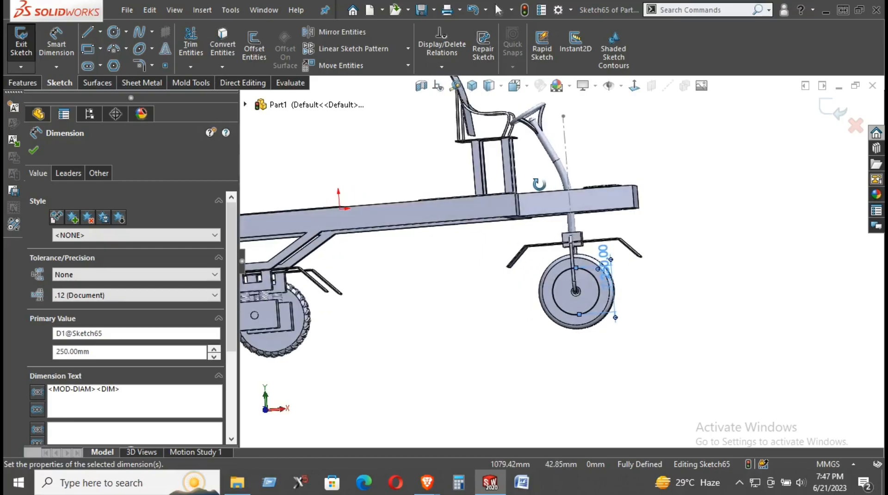
{"action": "left_click", "coordinate": [634, 86]}
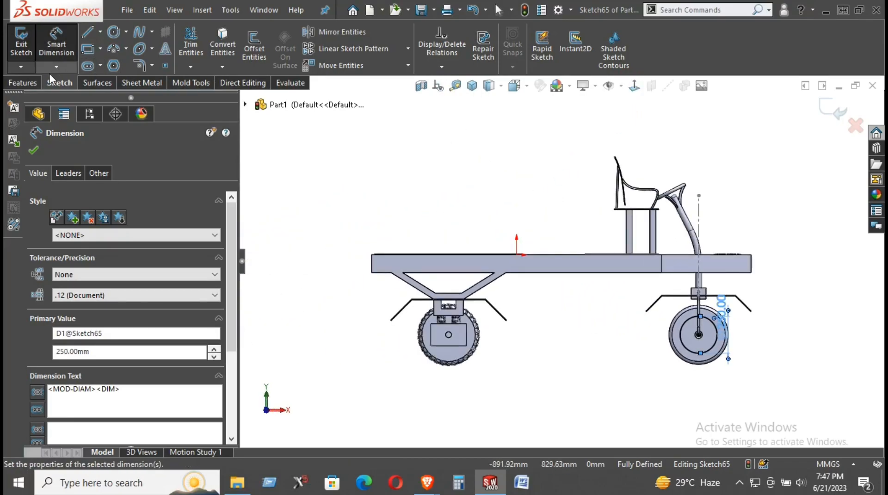
{"action": "left_click", "coordinate": [23, 83]}
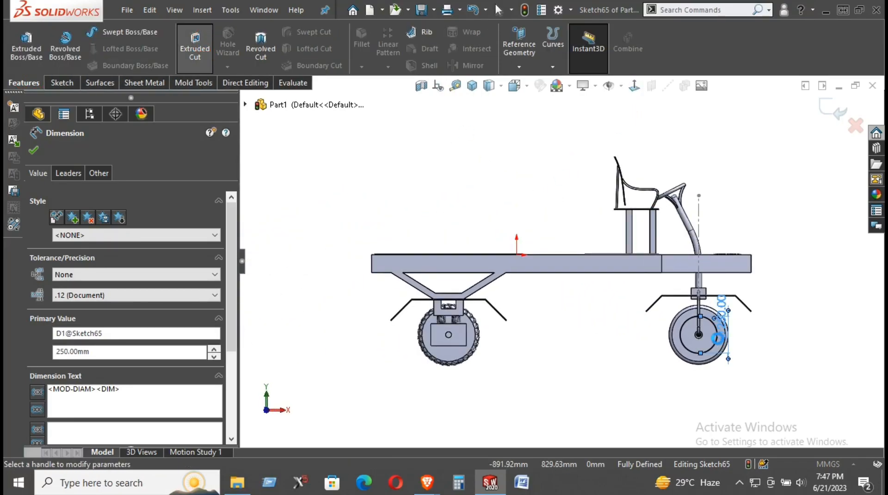
{"action": "left_click", "coordinate": [194, 49]}
{"action": "scroll", "coordinate": [715, 342], "scroll_direction": "down", "scroll_amount": 6}
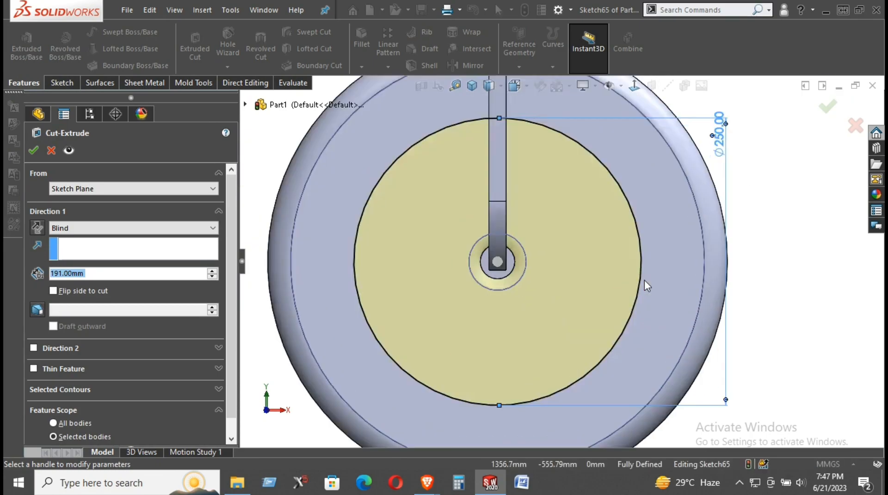
{"action": "scroll", "coordinate": [579, 290], "scroll_direction": "down", "scroll_amount": 3}
{"action": "scroll", "coordinate": [574, 284], "scroll_direction": "up", "scroll_amount": 4}
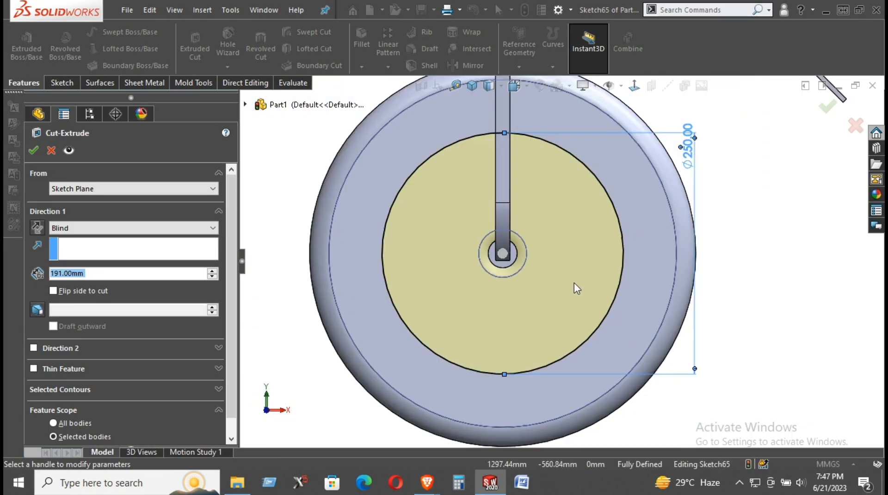
{"action": "middle_click_drag", "start_coordinate": [574, 285], "coordinate": [502, 280]}
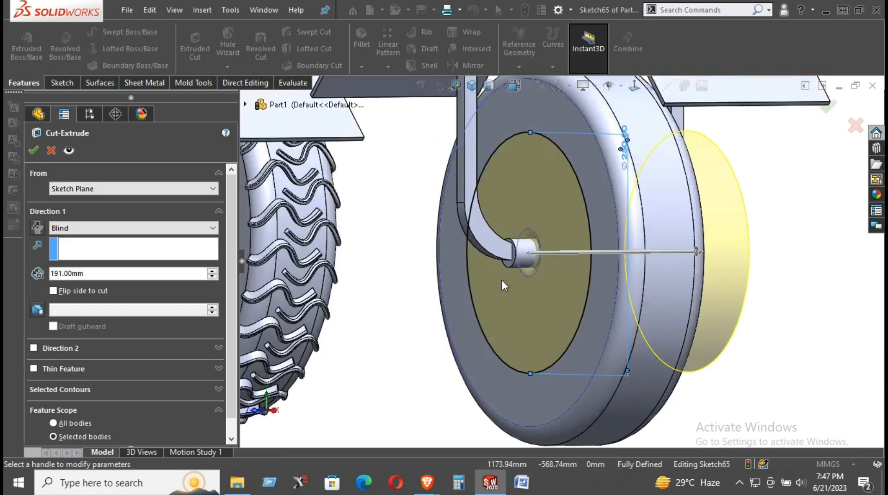
{"action": "type", "text": "20"}
{"action": "key", "text": "Return"}
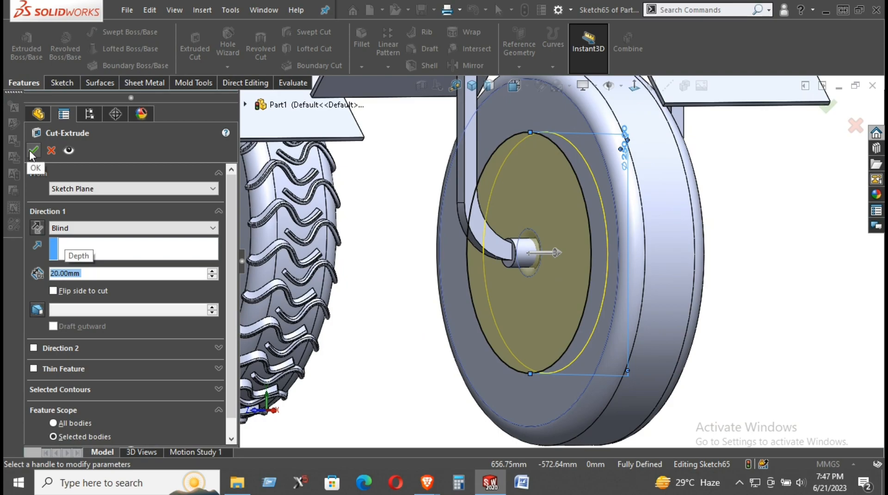
{"action": "left_click", "coordinate": [32, 152]}
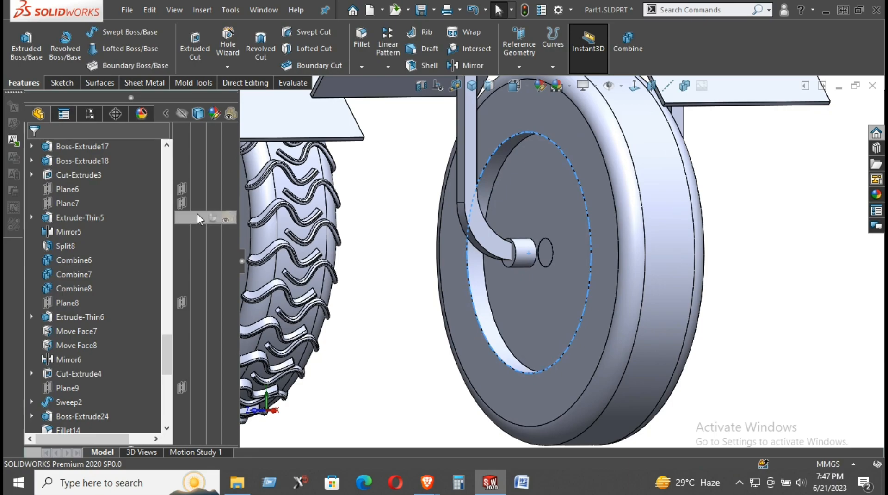
Step: Delete the 20 mm deep circular cut from the front wheel while keeping its sketch
{"action": "scroll", "coordinate": [525, 257], "scroll_direction": "down", "scroll_amount": 3}
{"action": "middle_click_drag", "start_coordinate": [559, 253], "coordinate": [533, 252]}
{"action": "right_click", "coordinate": [529, 249]}
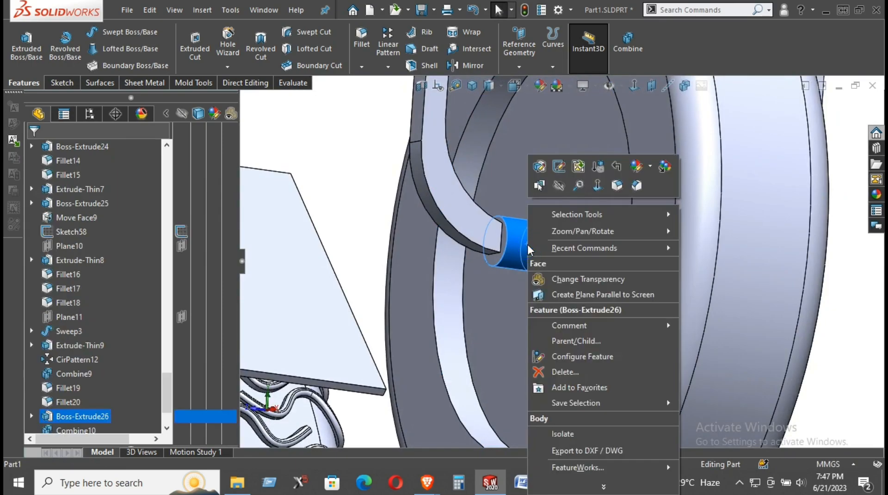
{"action": "scroll", "coordinate": [85, 395], "scroll_direction": "down", "scroll_amount": 2}
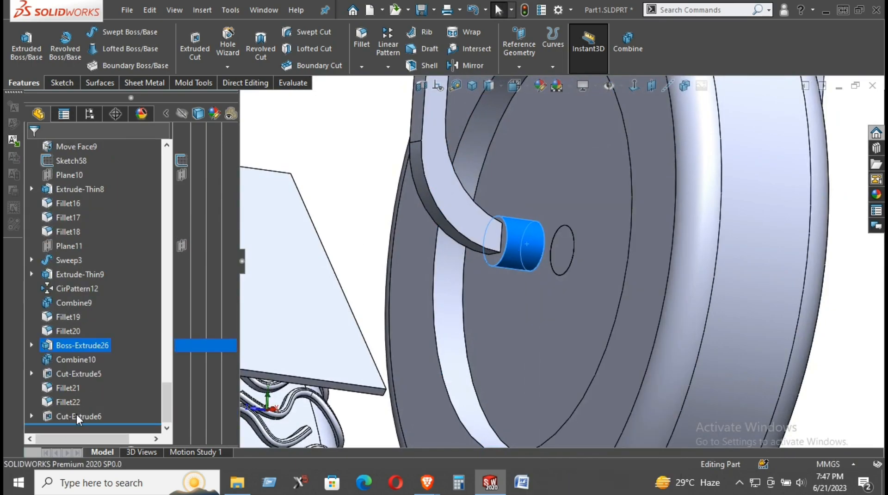
{"action": "right_click", "coordinate": [78, 416]}
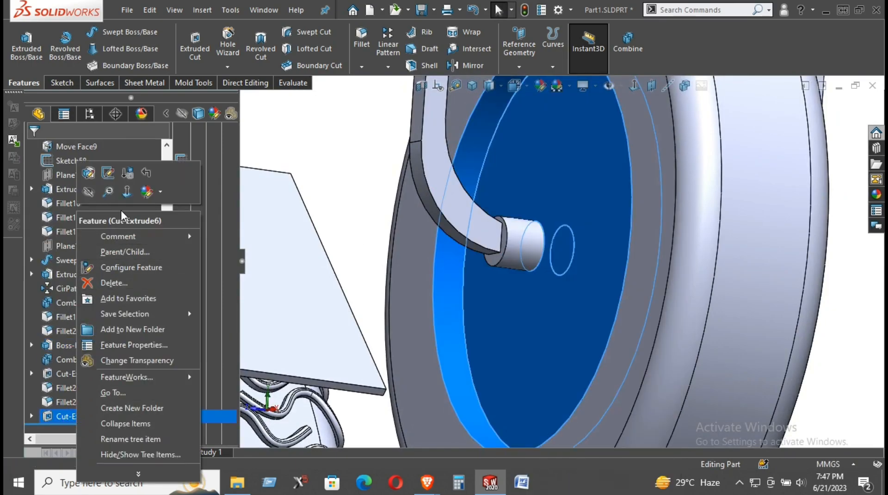
{"action": "left_click", "coordinate": [106, 283]}
{"action": "left_click", "coordinate": [854, 162]}
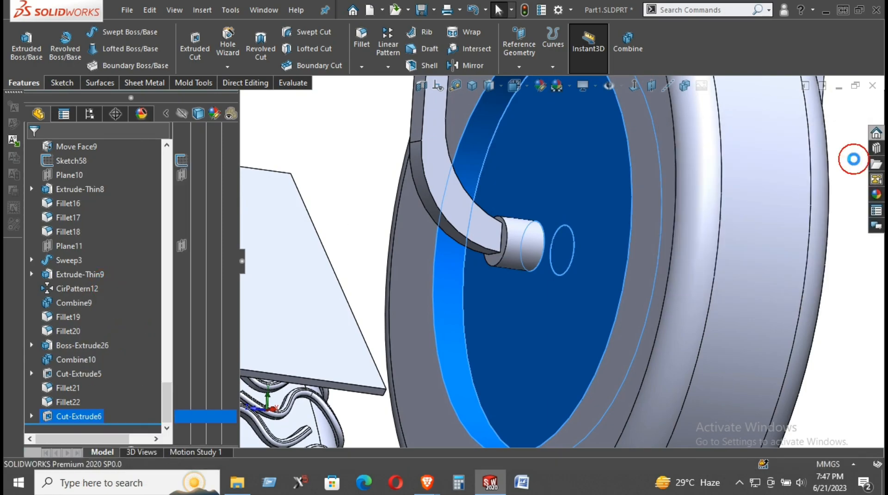
Step: Hide the combined fork and axle body to expose the front wheel's side face
{"action": "right_click", "coordinate": [523, 251]}
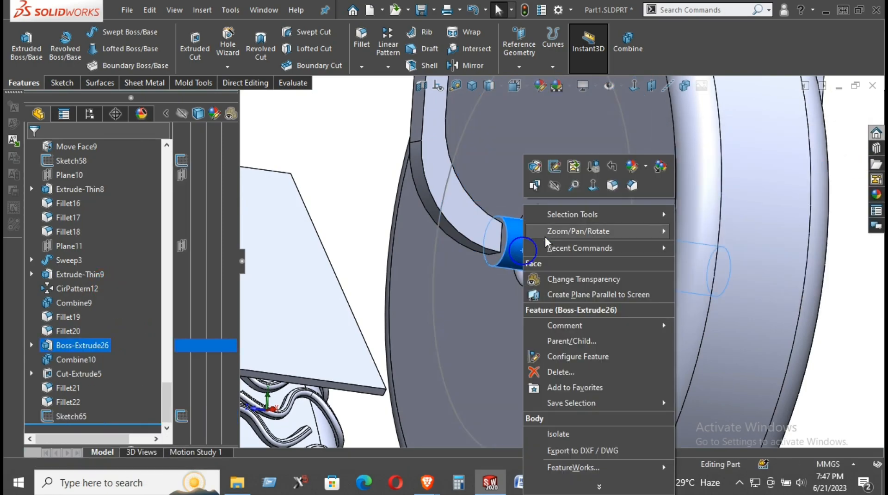
{"action": "left_click", "coordinate": [558, 189]}
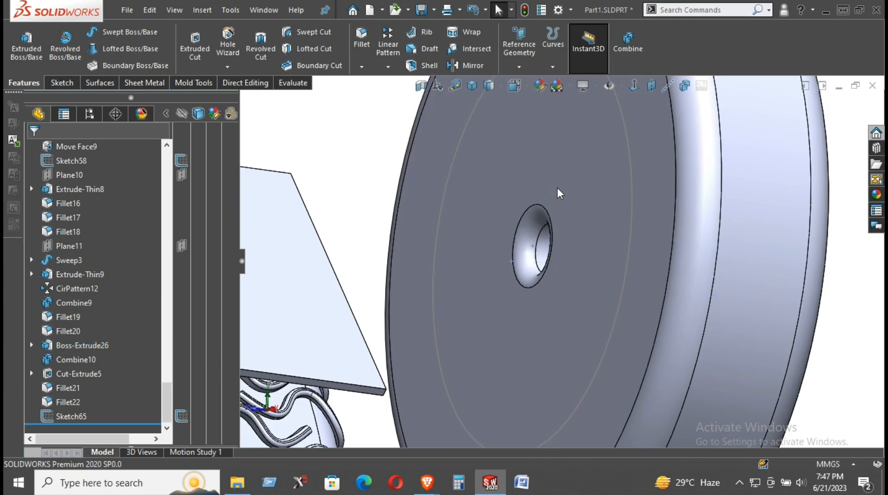
{"action": "scroll", "coordinate": [554, 195], "scroll_direction": "up", "scroll_amount": 2}
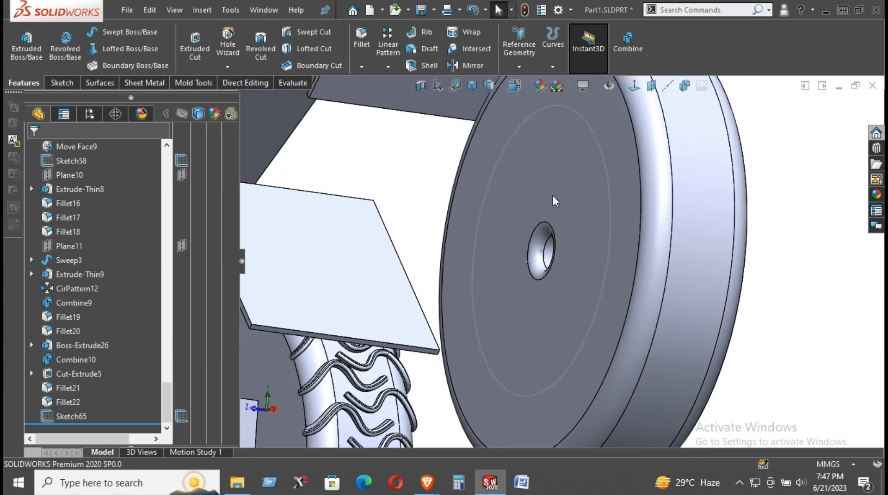
Step: Extrude-cut the 250 mm sketched circle 15 mm deep into the front wheel's side face
{"action": "left_click", "coordinate": [602, 157]}
{"action": "left_click", "coordinate": [196, 41]}
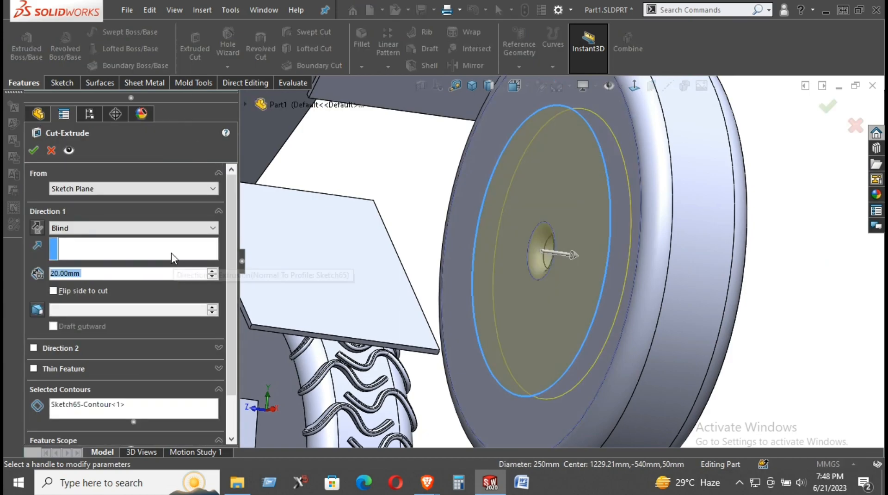
{"action": "type", "text": "15"}
{"action": "key", "text": "Return"}
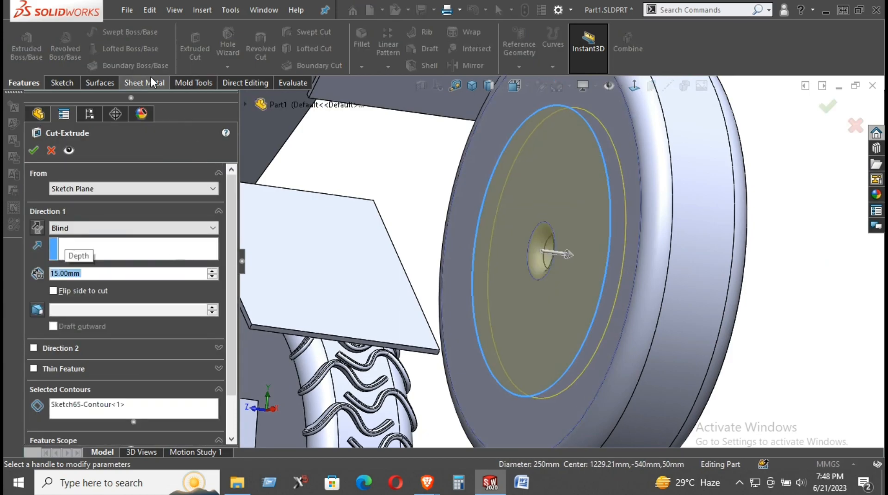
{"action": "left_click", "coordinate": [32, 150]}
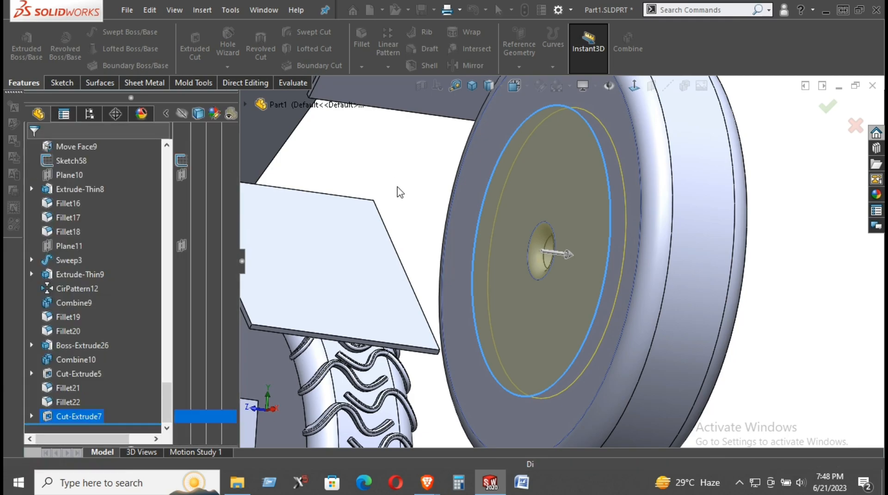
{"action": "left_click", "coordinate": [406, 185]}
Step: Fillet the axle hole's circular edge on the recessed wheel face with a 10 mm radius
{"action": "middle_click_drag", "start_coordinate": [599, 235], "coordinate": [625, 217]}
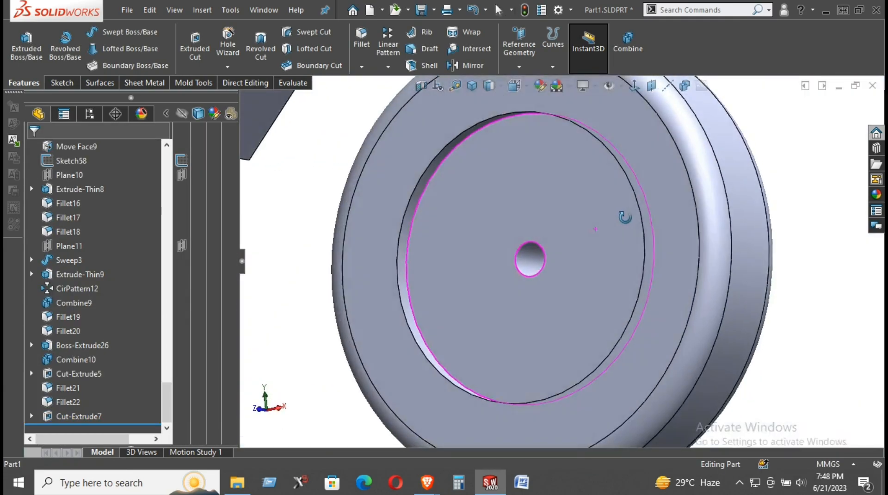
{"action": "scroll", "coordinate": [539, 234], "scroll_direction": "up", "scroll_amount": 4}
{"action": "scroll", "coordinate": [552, 213], "scroll_direction": "down", "scroll_amount": 4}
{"action": "scroll", "coordinate": [552, 213], "scroll_direction": "up", "scroll_amount": 3}
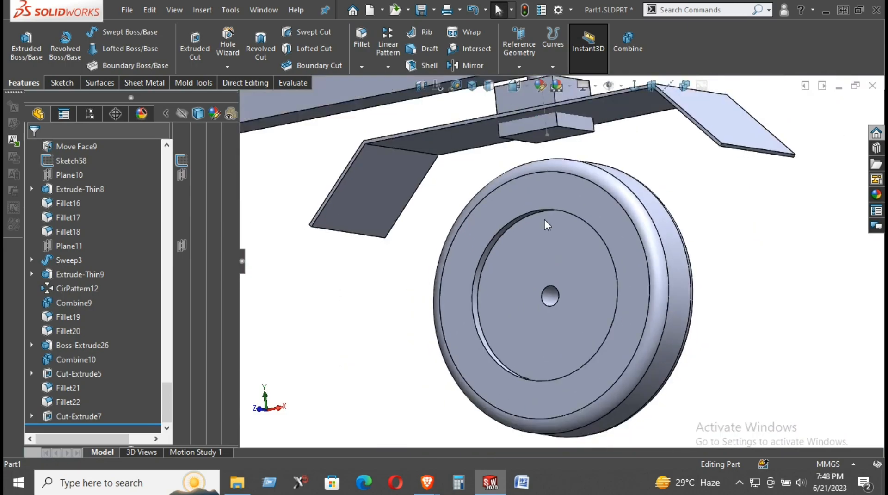
{"action": "left_click", "coordinate": [549, 298]}
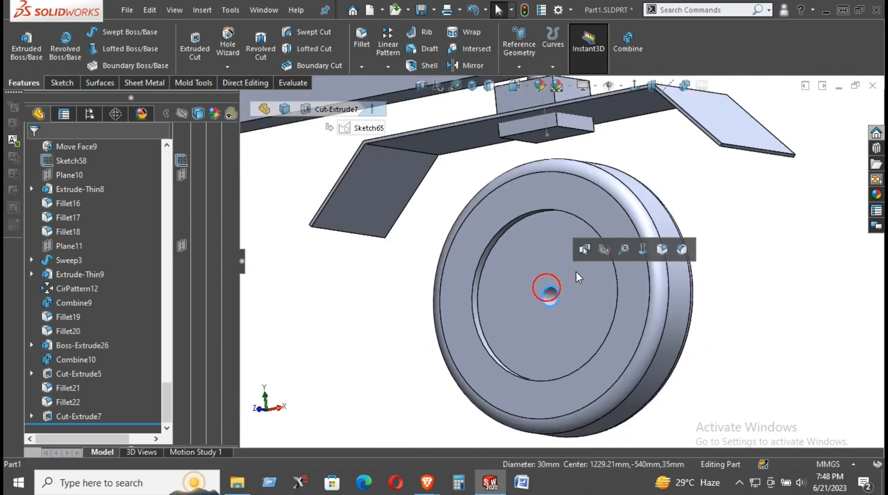
{"action": "left_click", "coordinate": [664, 250]}
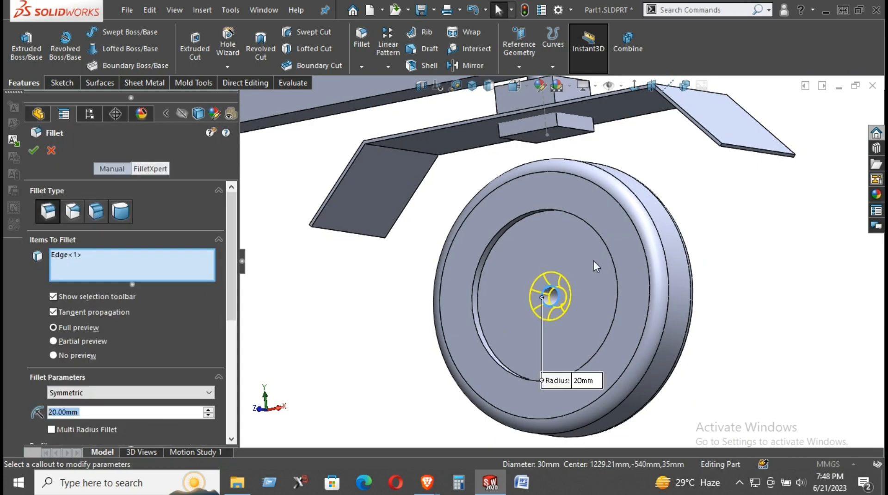
{"action": "type", "text": "0"}
{"action": "key", "text": "Return"}
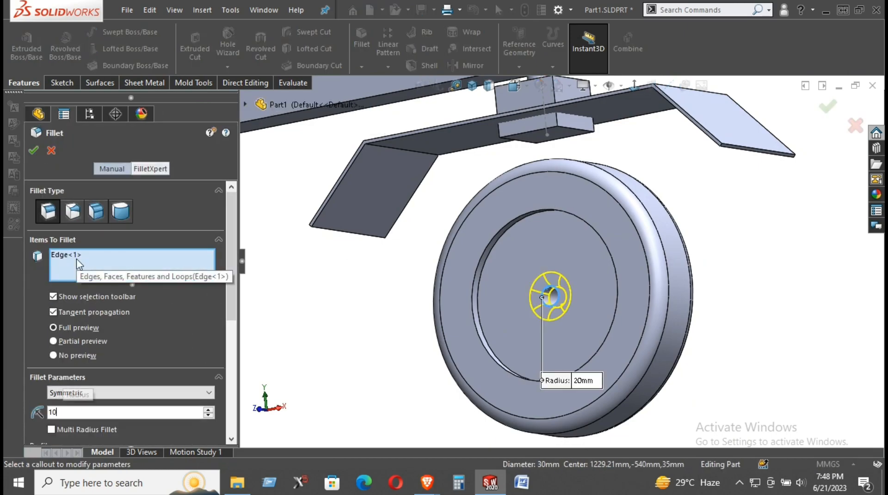
{"action": "left_click", "coordinate": [33, 149]}
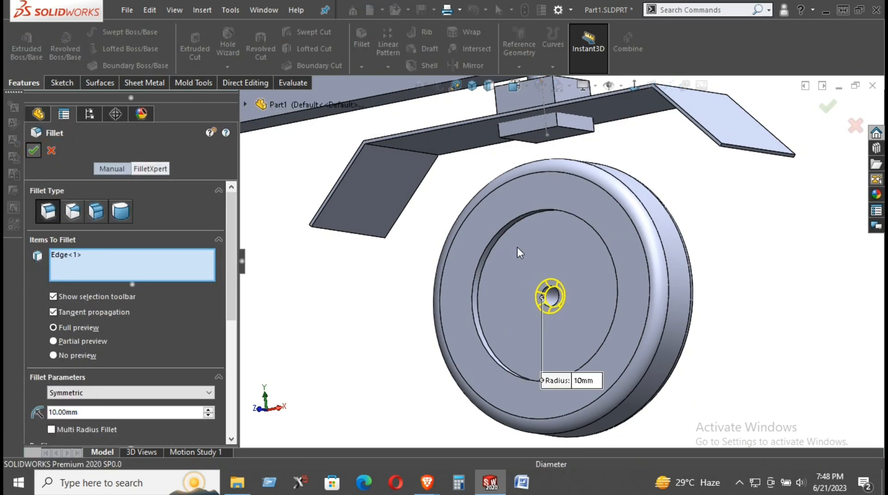
Step: Fillet the outer and inner circular edges of the wheel face's recess with a 5 mm radius
{"action": "scroll", "coordinate": [715, 238], "scroll_direction": "up", "scroll_amount": 3}
{"action": "middle_click_drag", "start_coordinate": [580, 257], "coordinate": [545, 260]}
{"action": "scroll", "coordinate": [543, 258], "scroll_direction": "down", "scroll_amount": 5}
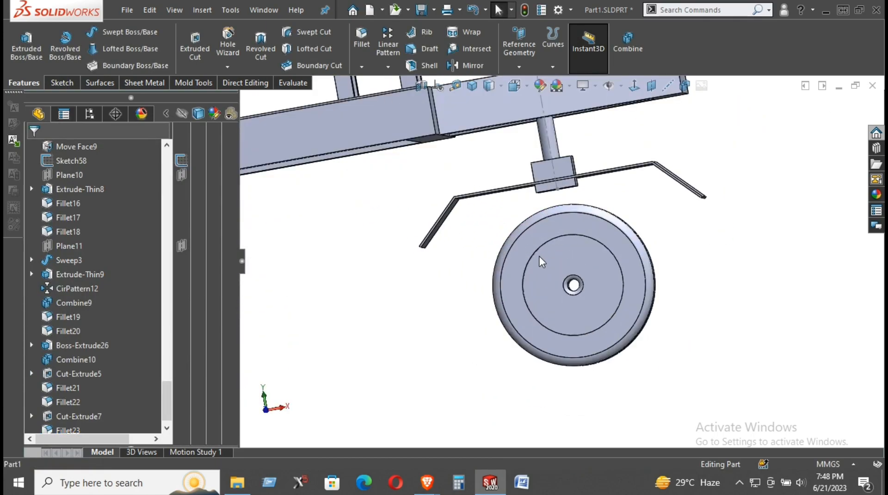
{"action": "left_click", "coordinate": [532, 257]}
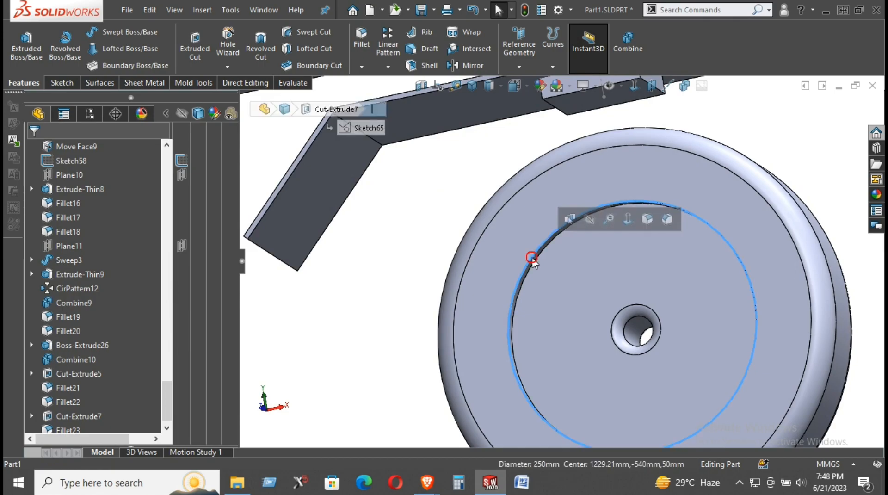
{"action": "left_click", "coordinate": [649, 223]}
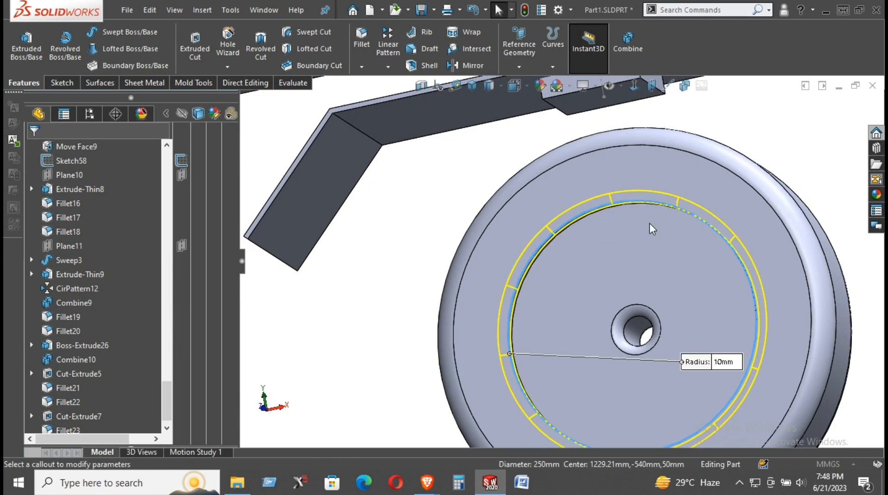
{"action": "scroll", "coordinate": [535, 253], "scroll_direction": "down", "scroll_amount": 5}
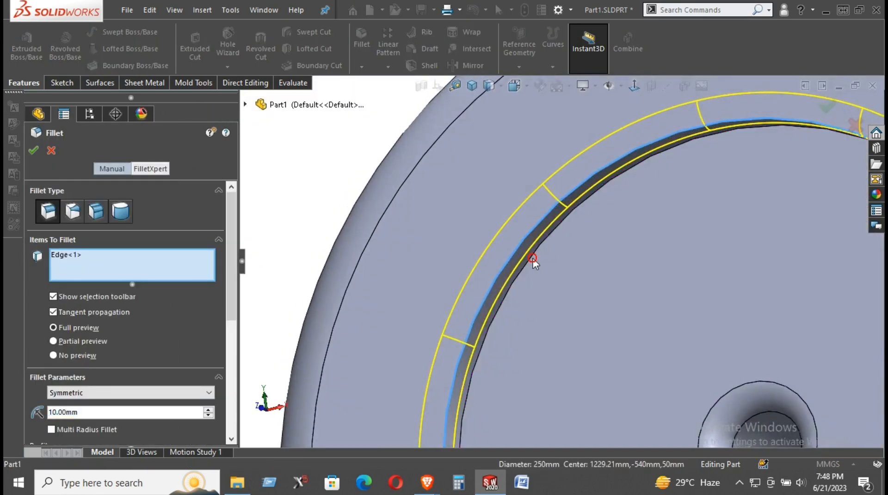
{"action": "left_click", "coordinate": [534, 263]}
{"action": "left_click", "coordinate": [533, 262]}
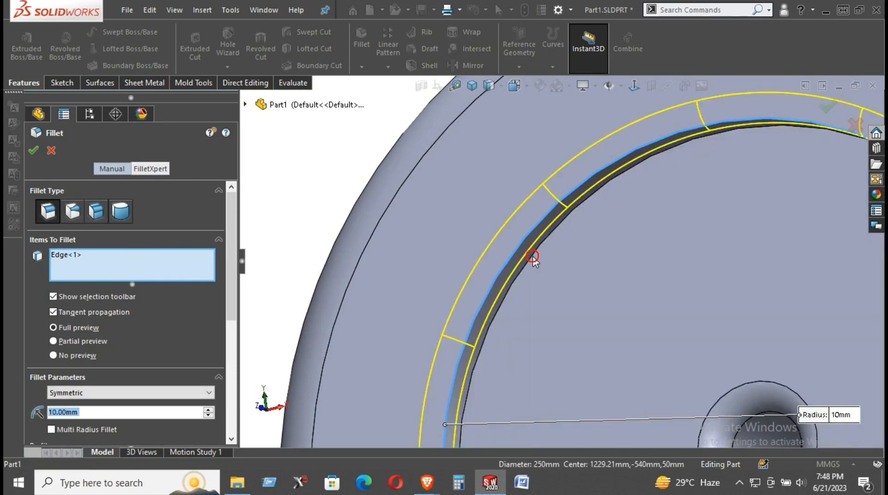
{"action": "left_click", "coordinate": [535, 262]}
{"action": "left_click", "coordinate": [535, 262]}
{"action": "left_click", "coordinate": [535, 262]}
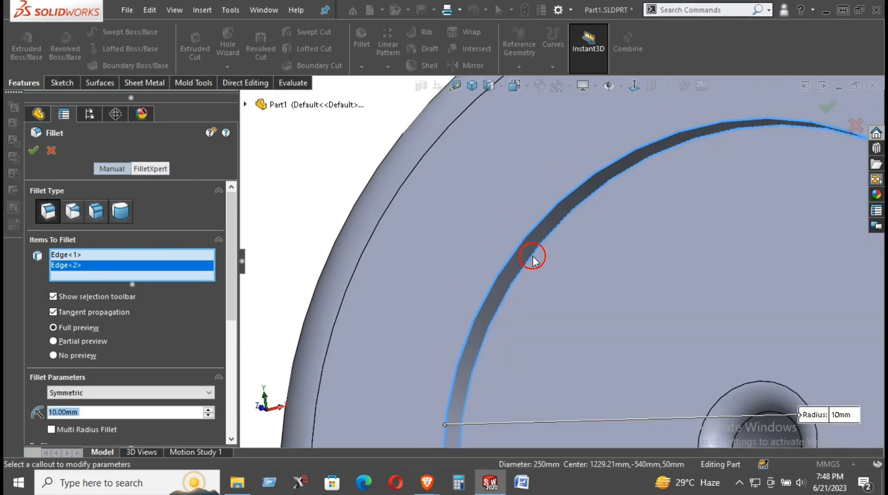
{"action": "type", "text": "5"}
{"action": "key", "text": "Return"}
{"action": "scroll", "coordinate": [561, 309], "scroll_direction": "up", "scroll_amount": 5}
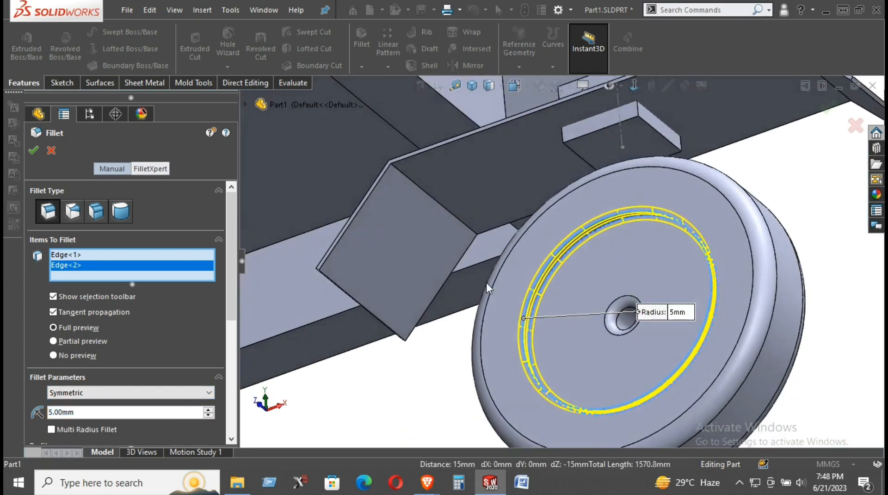
{"action": "left_click", "coordinate": [32, 150]}
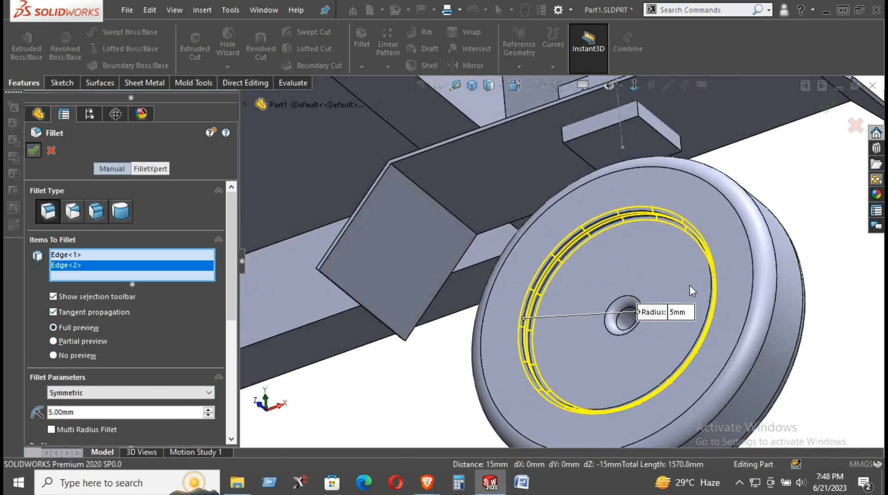
{"action": "middle_click_drag", "start_coordinate": [711, 281], "coordinate": [737, 321]}
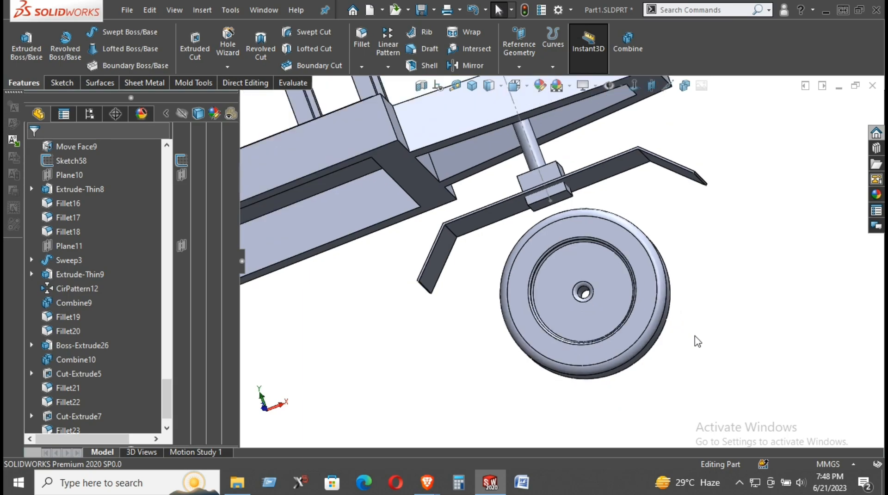
{"action": "scroll", "coordinate": [574, 263], "scroll_direction": "down", "scroll_amount": 3}
{"action": "left_click", "coordinate": [635, 87]}
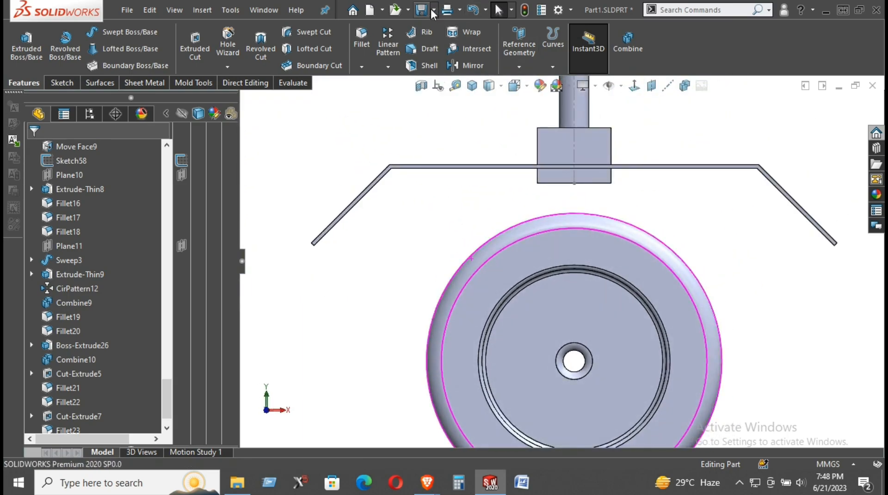